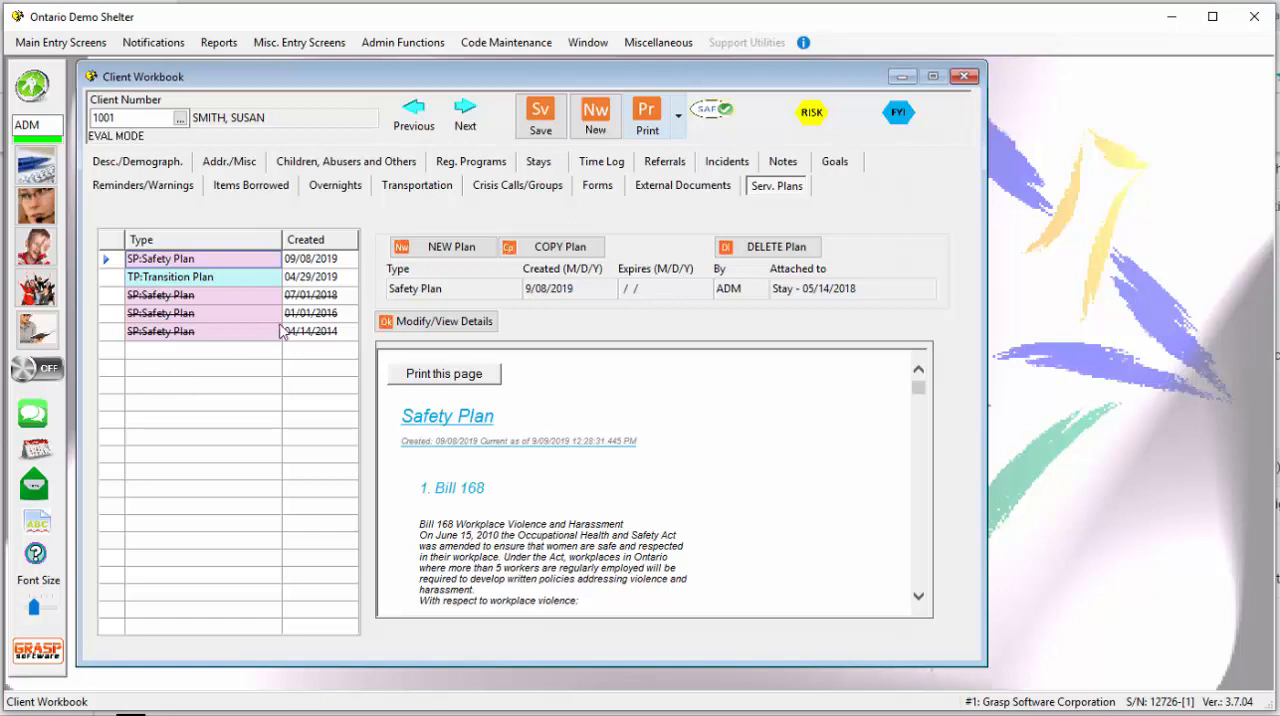
- Browse back through the neighbouring client records and forward again to compare their service plans
left_click(416, 114)
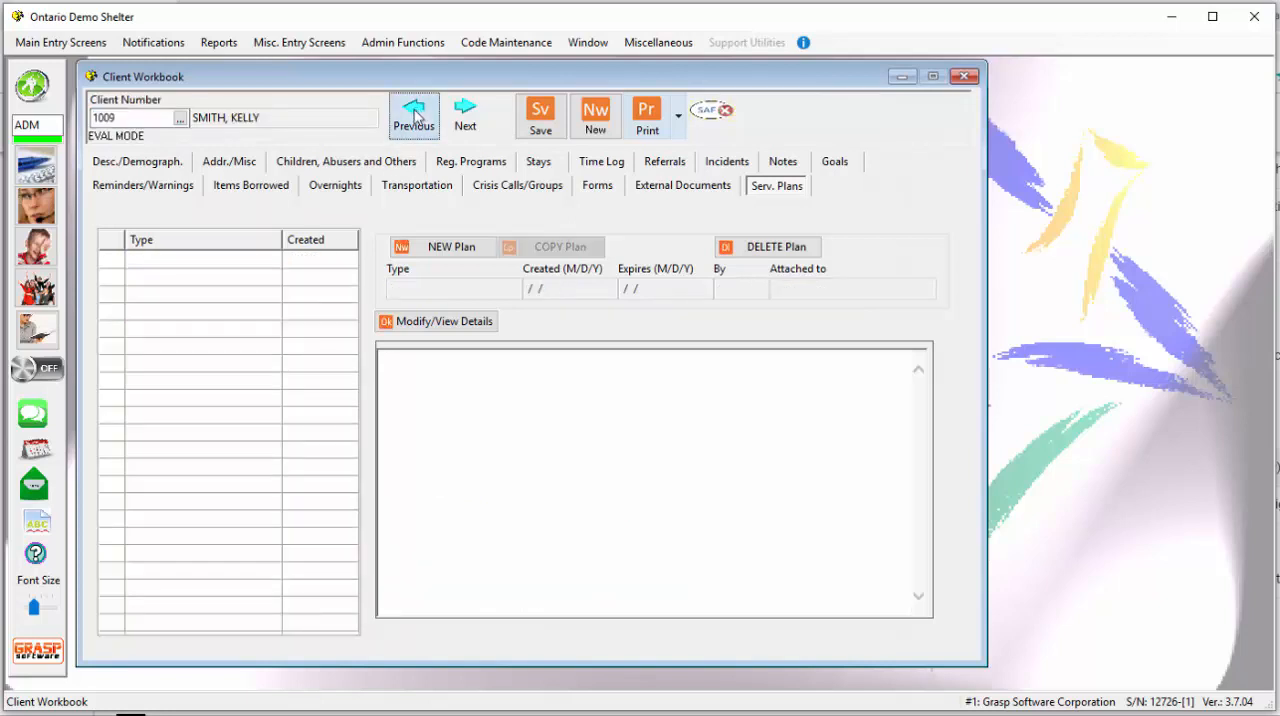
left_click(416, 114)
left_click(416, 114)
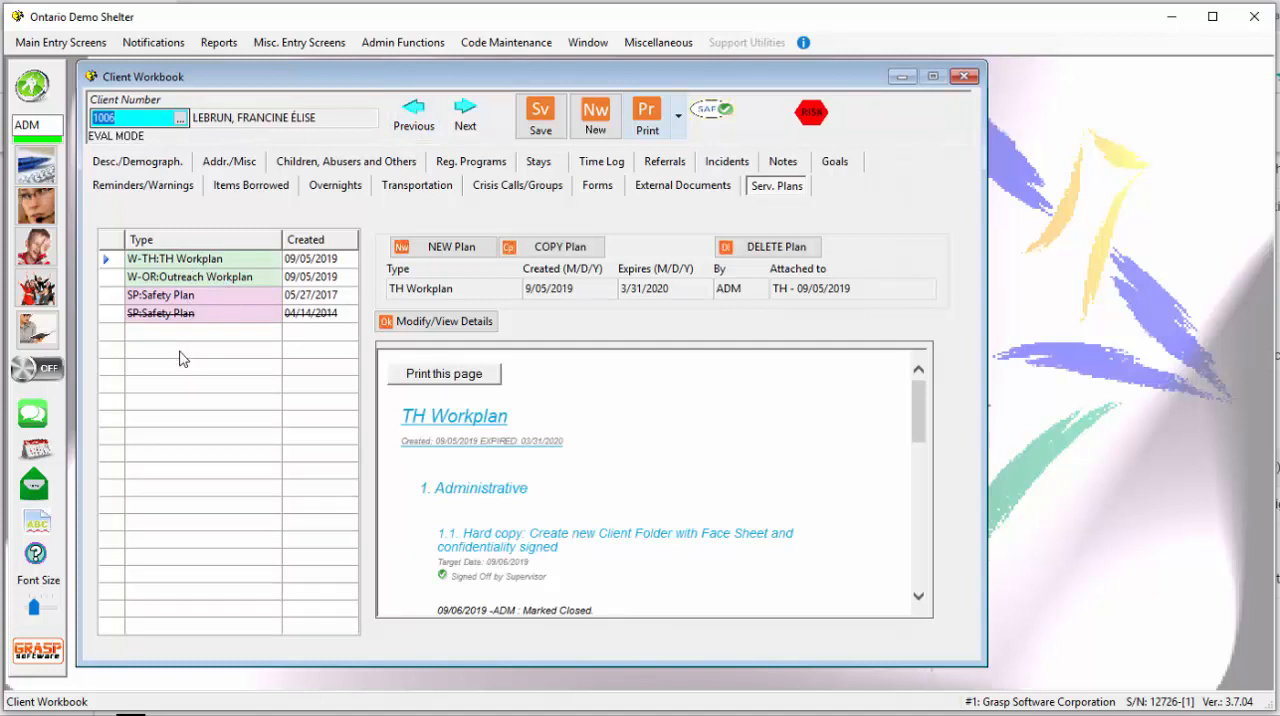
left_click(465, 115)
left_click(464, 115)
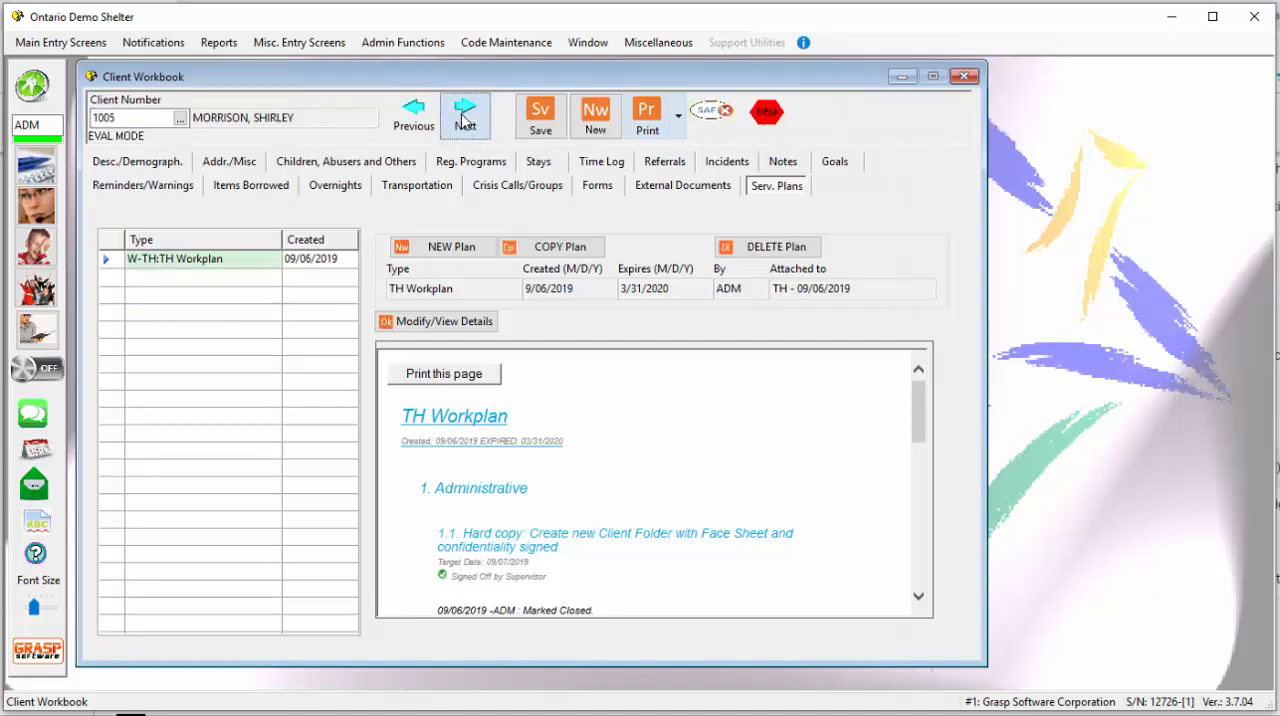
left_click(463, 116)
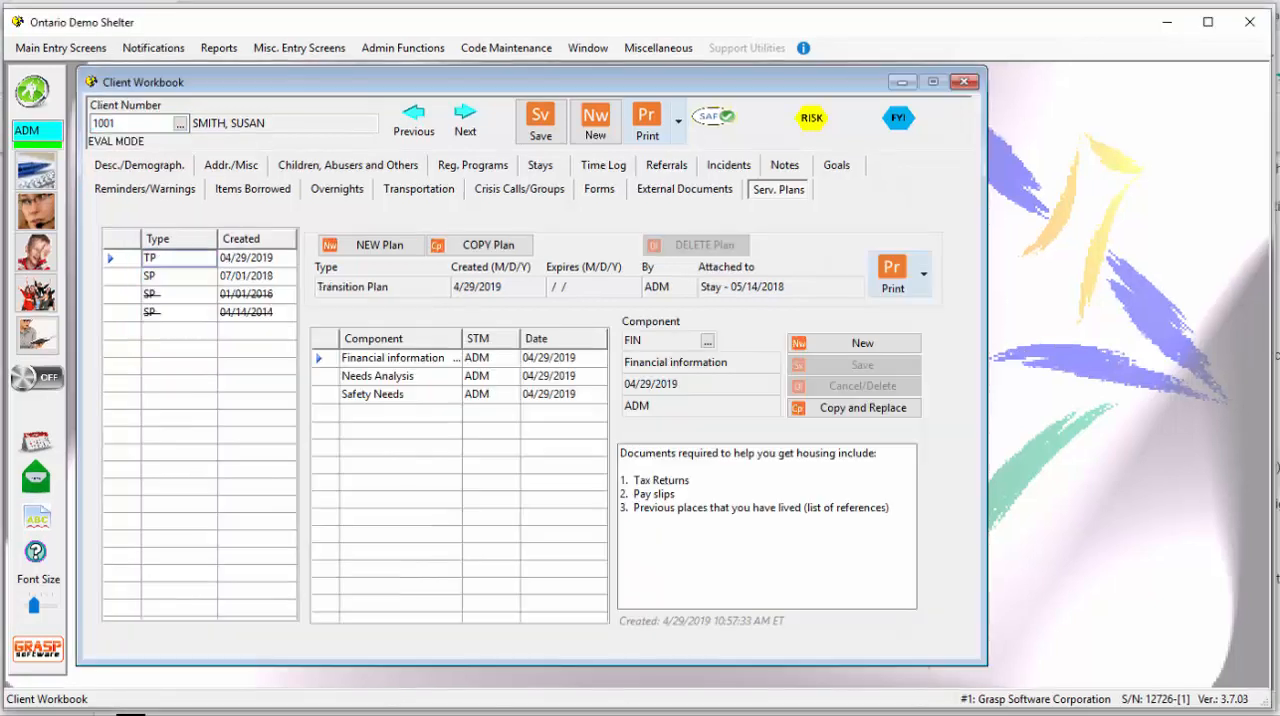
- View the 07/01/2018 safety plan and examine its Documentation, Safety At Home, Safety At Work and Children components
left_click(118, 276)
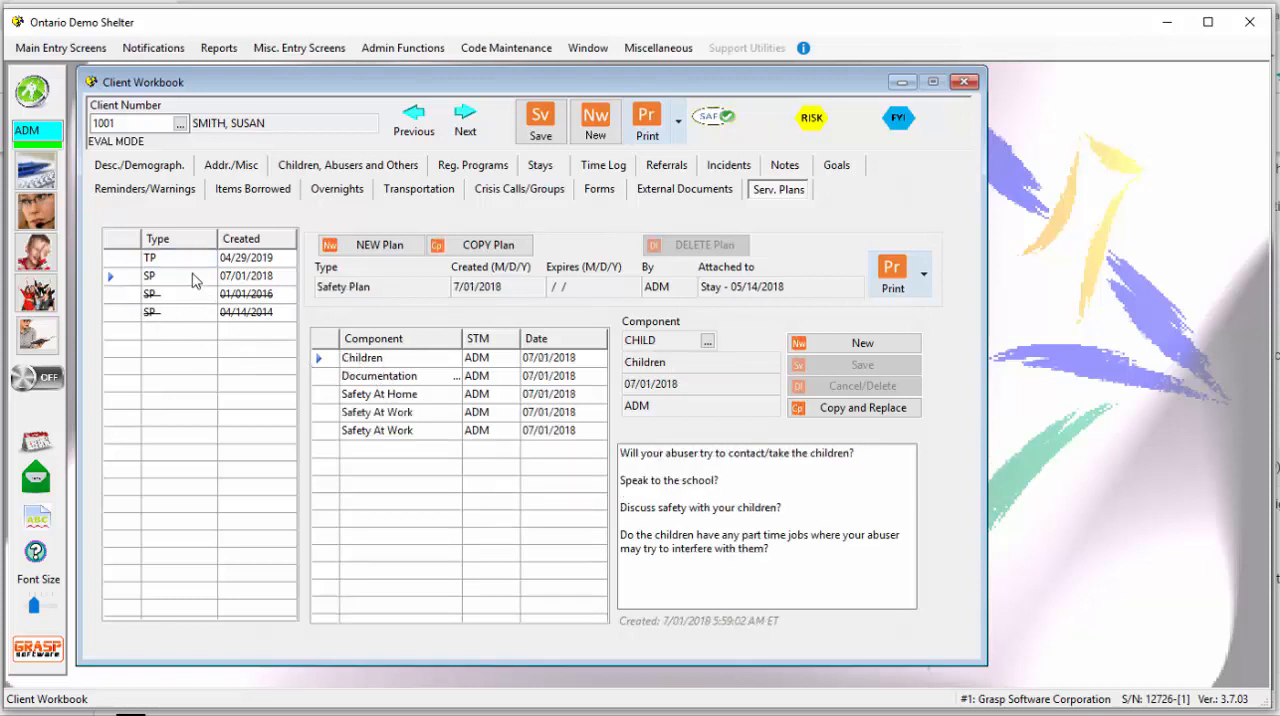
left_click(366, 383)
left_click(374, 396)
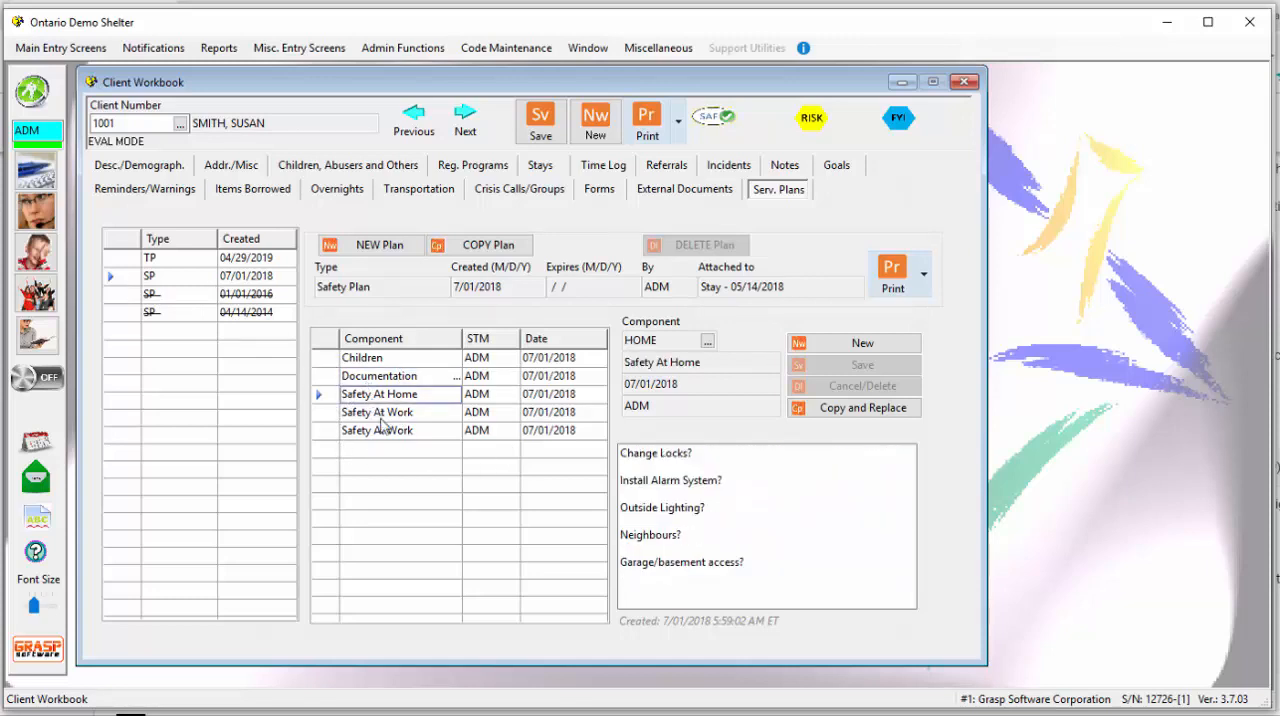
left_click(385, 413)
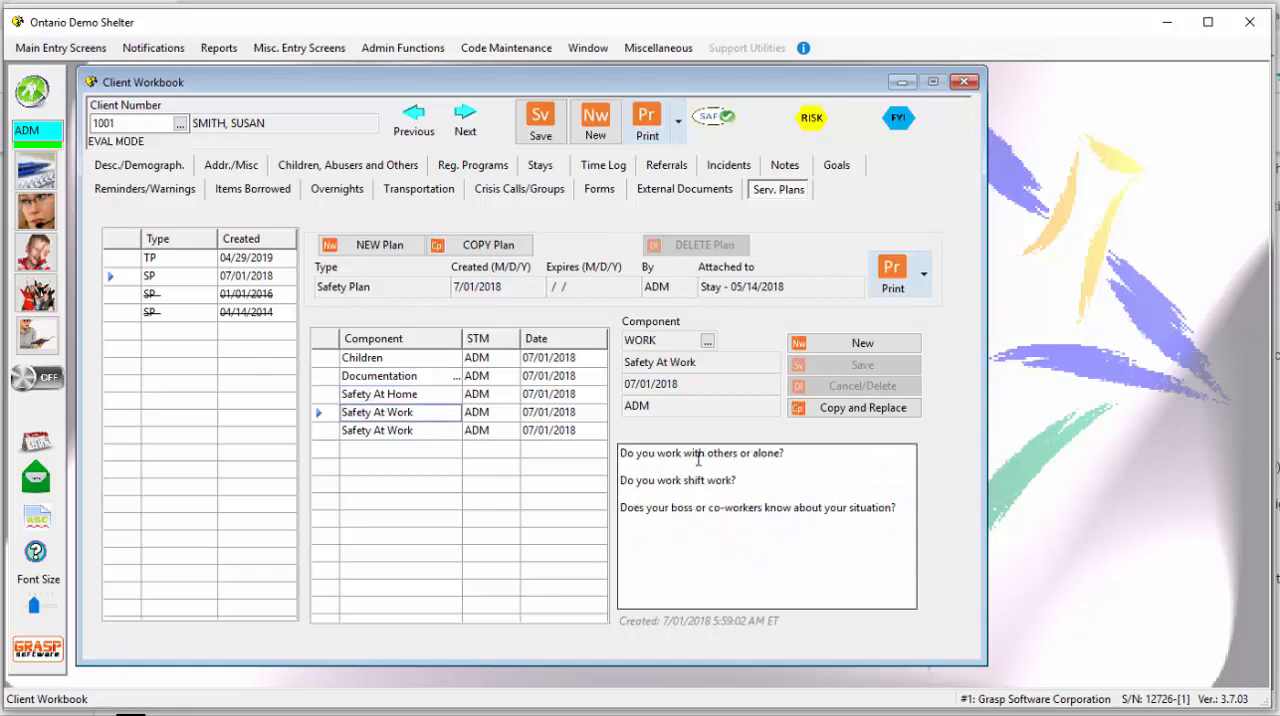
left_click(384, 395)
left_click(384, 378)
left_click(385, 360)
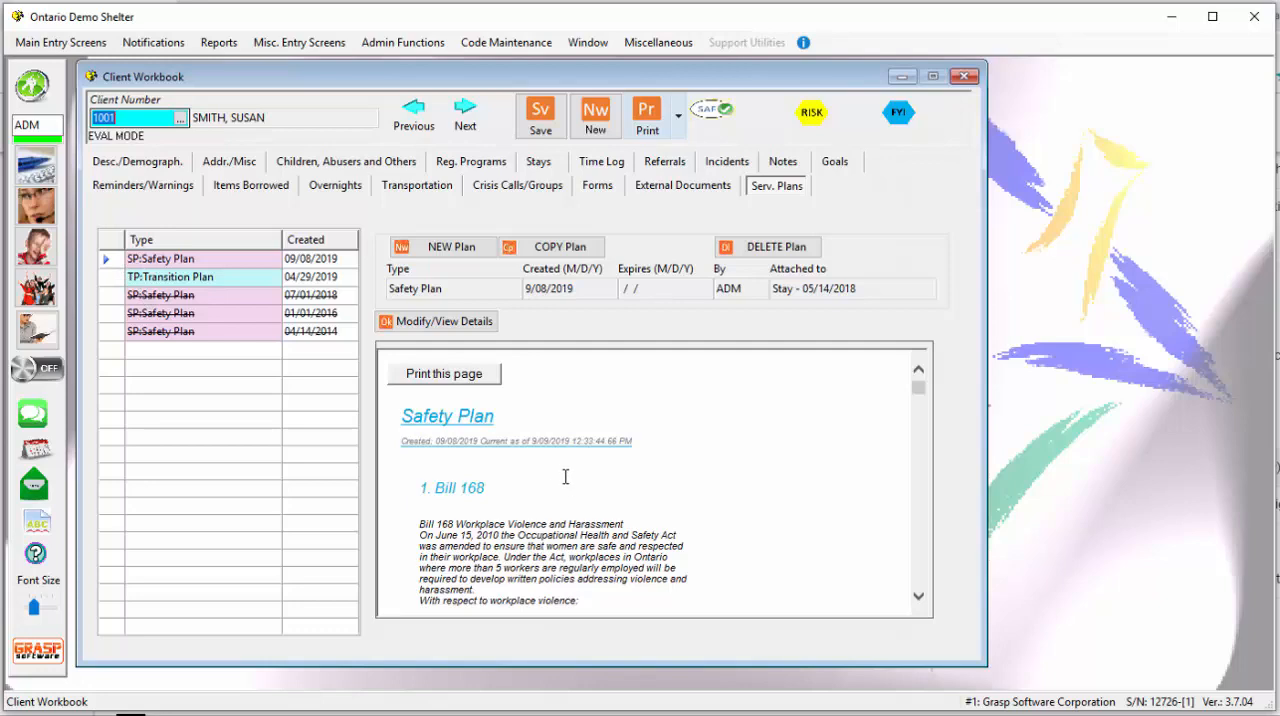
- Read through the full preview of the 09/08/2019 safety plan and return to its beginning
scroll(565, 477, "down", 10)
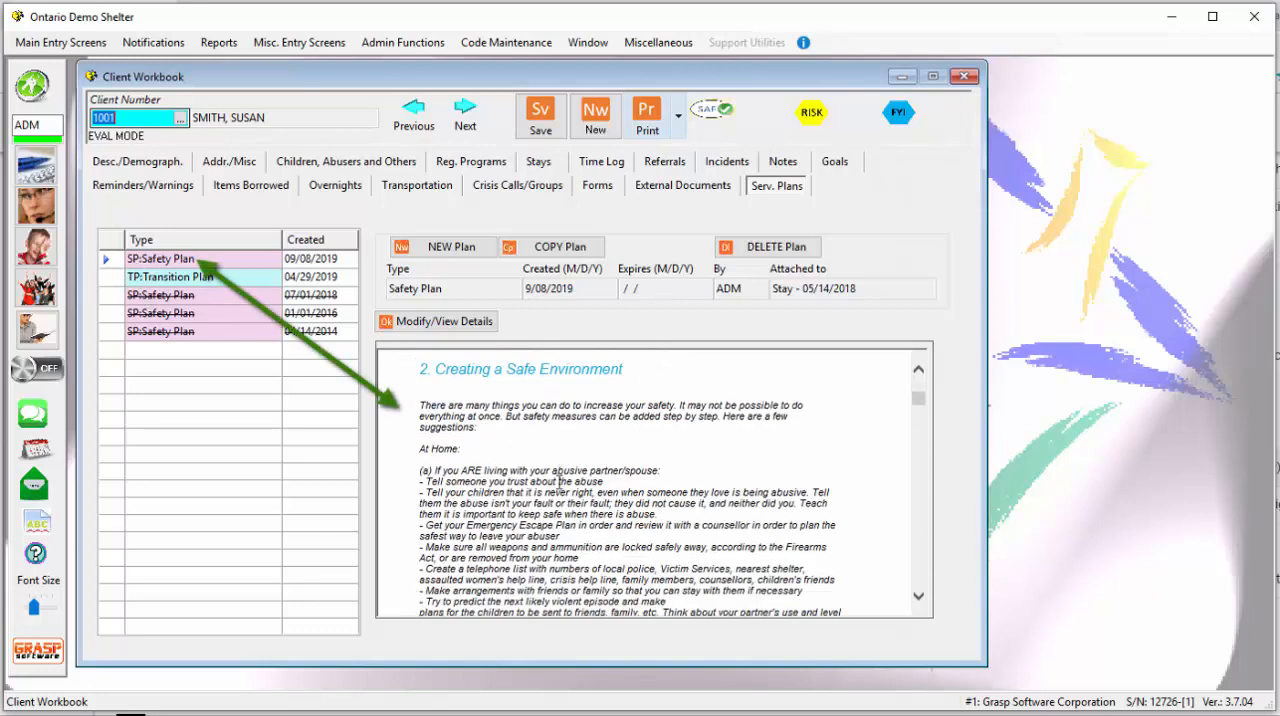
scroll(558, 484, "down", 15)
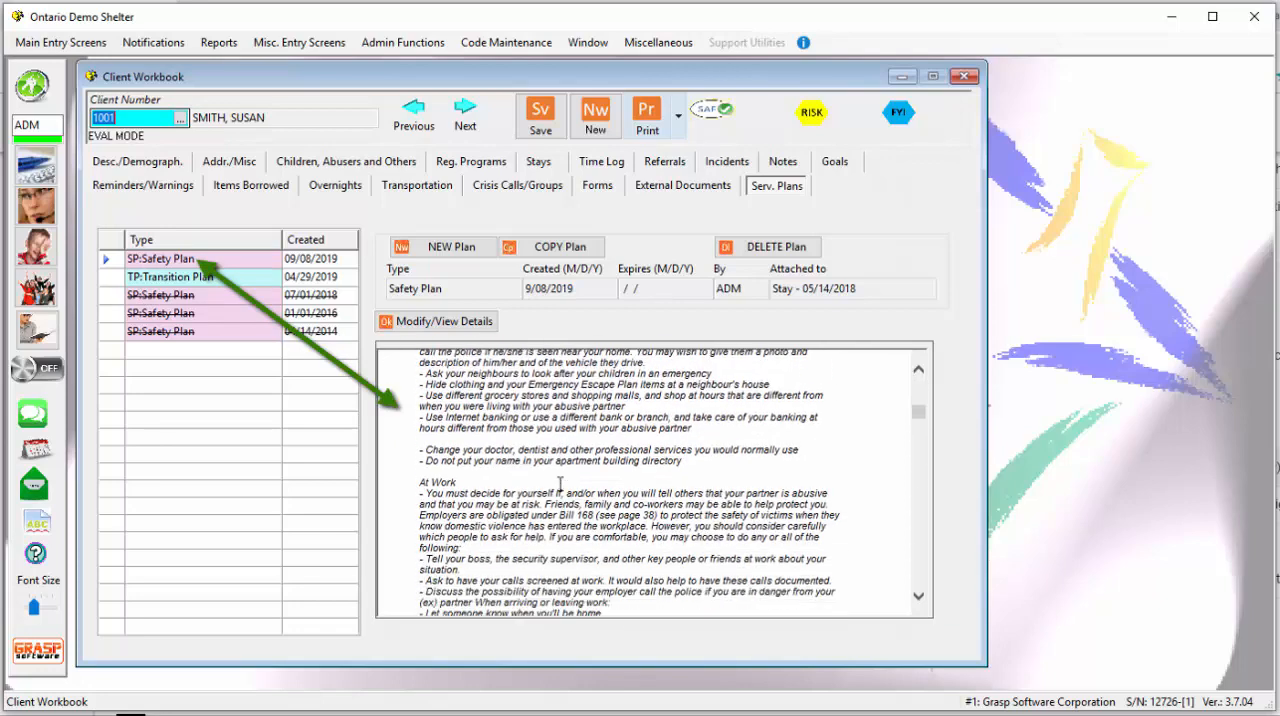
scroll(559, 486, "down", 15)
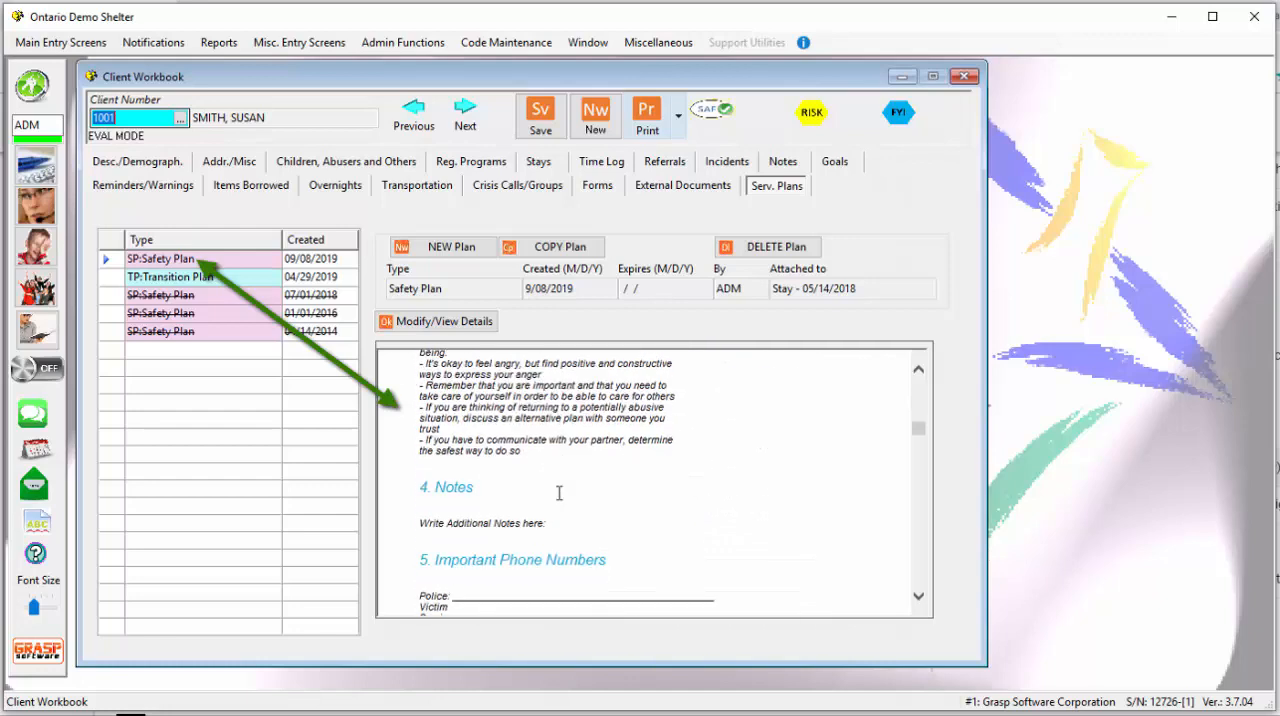
scroll(559, 493, "down", 15)
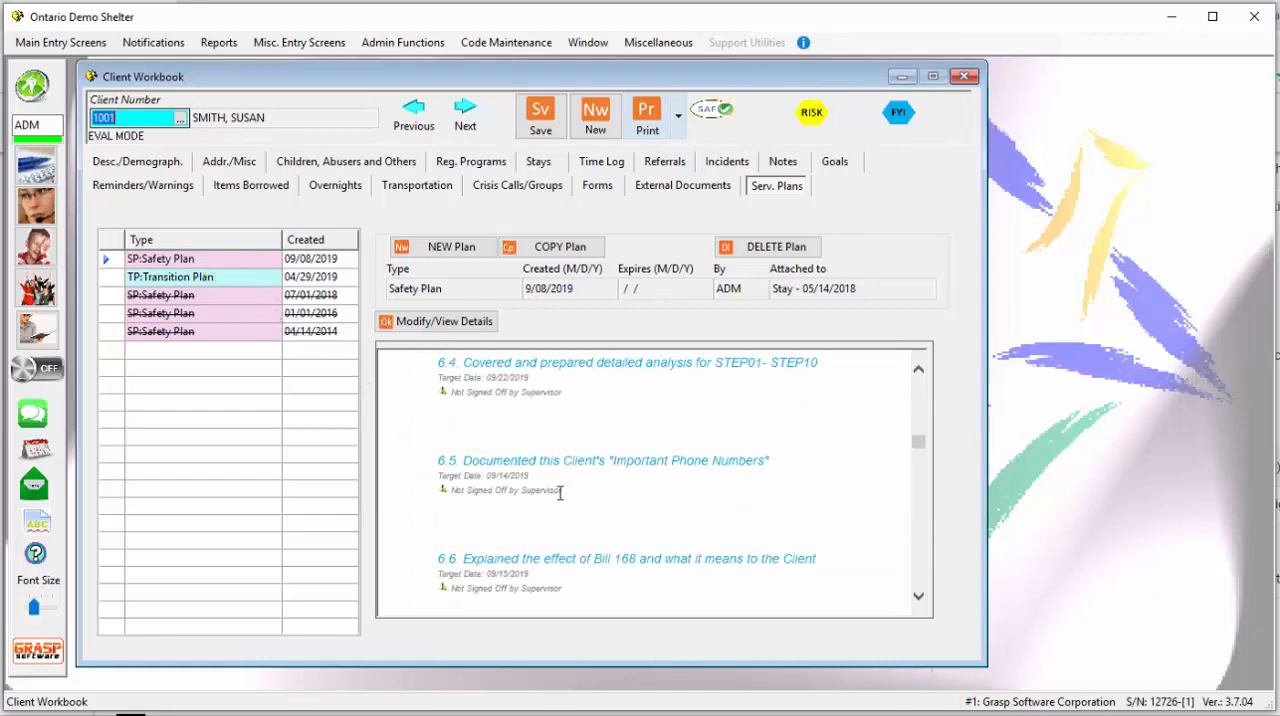
scroll(559, 493, "down", 8)
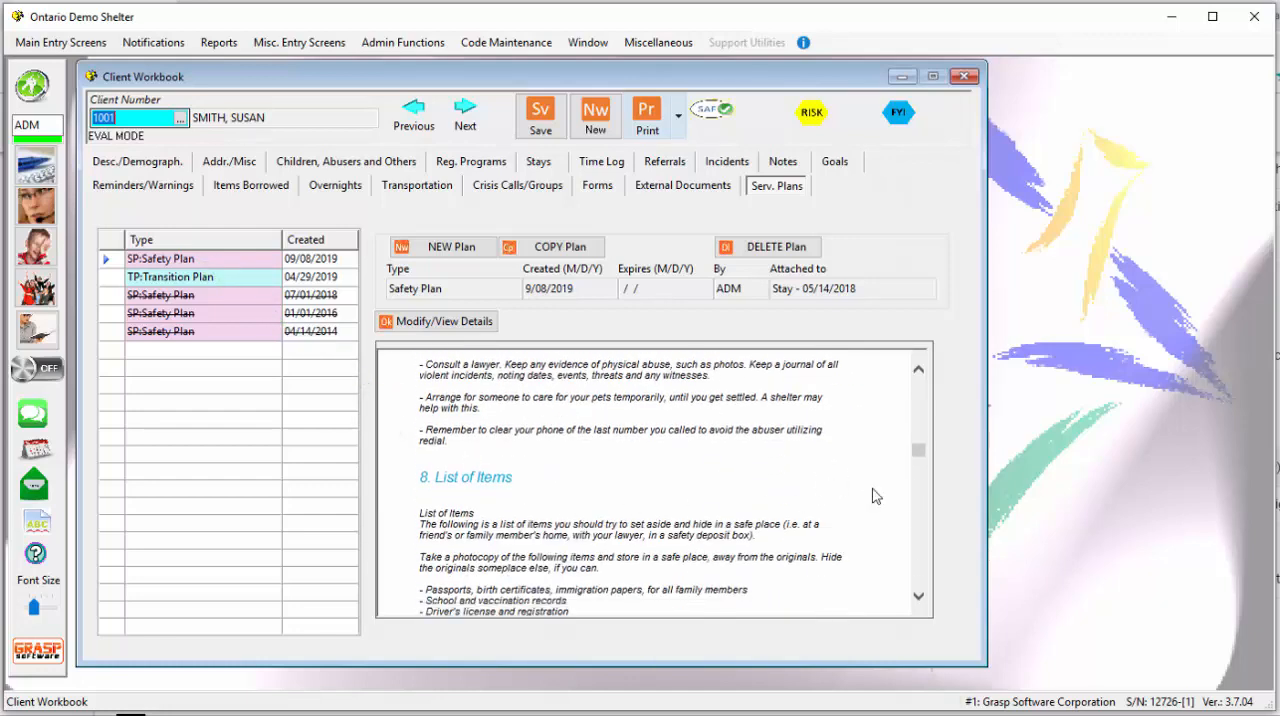
left_click_drag(918, 451, 920, 388)
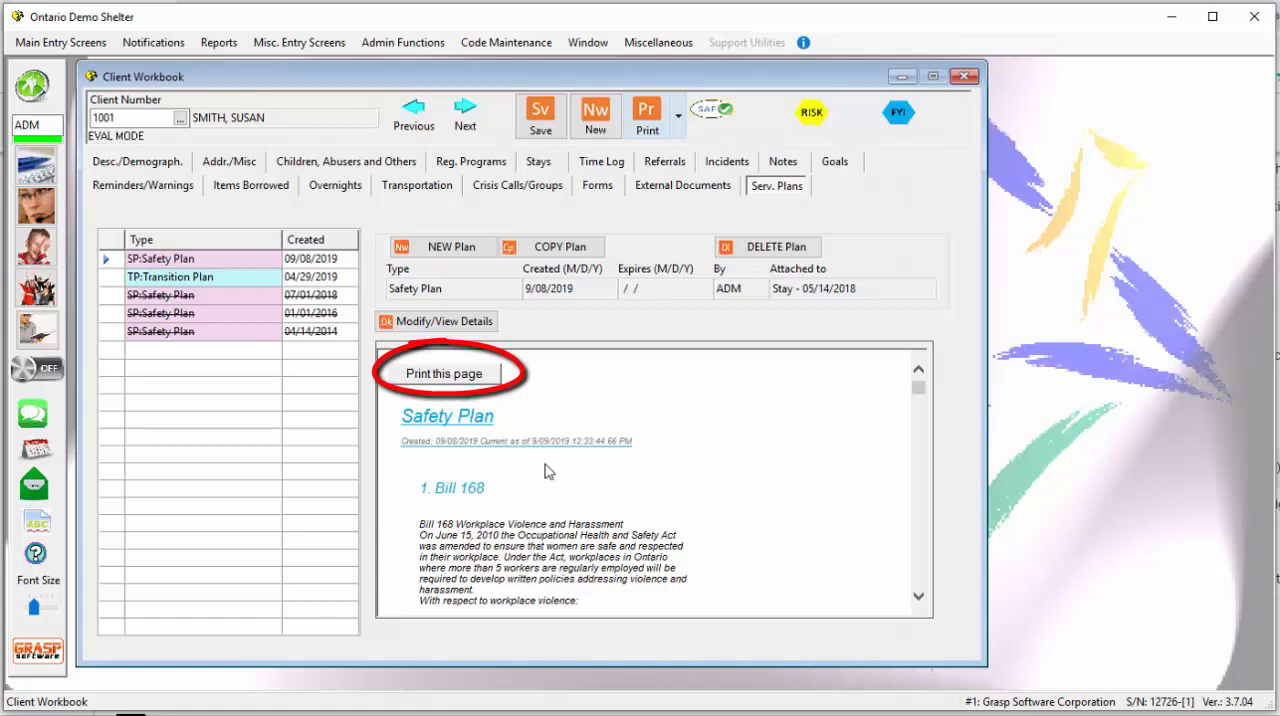
- Open the details of the 09/08/2019 safety plan and view the contents of components SP01-A through SP01-E
left_click(470, 330)
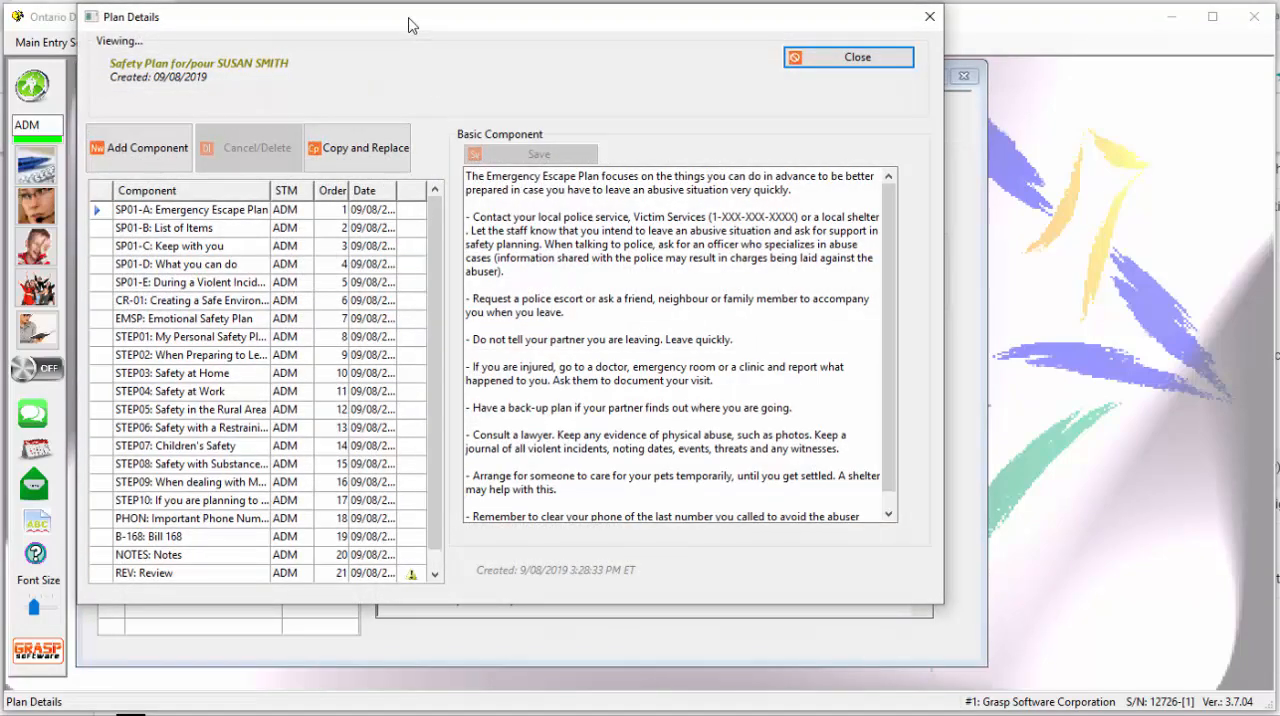
left_click_drag(411, 25, 430, 60)
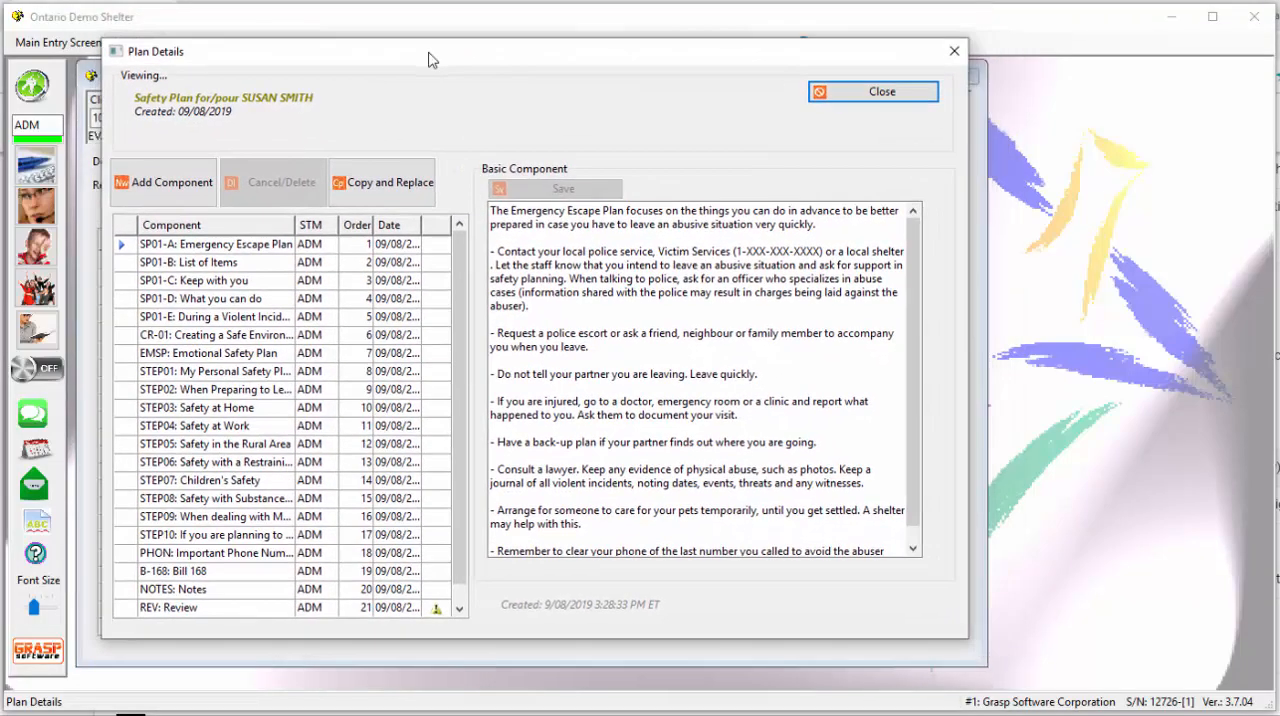
left_click(247, 243)
left_click(265, 262)
left_click(268, 280)
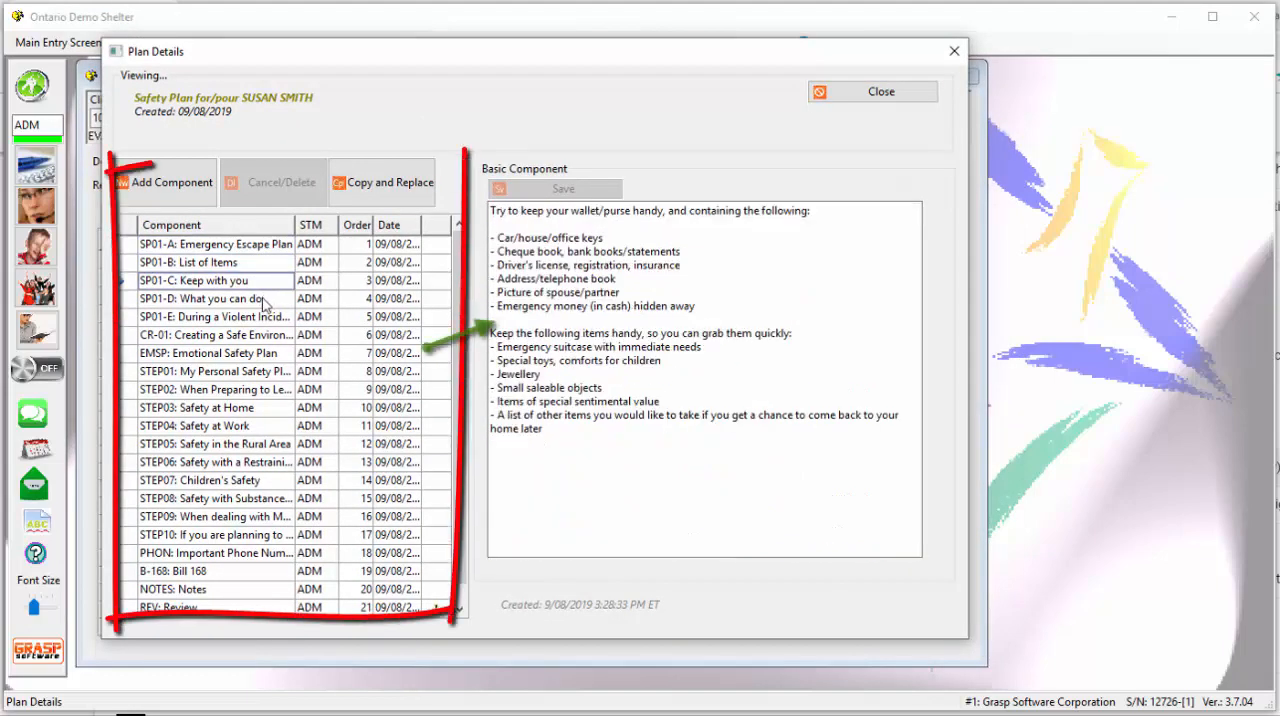
left_click(264, 302)
left_click(264, 317)
- Copy and replace the CR-01: Creating a Safe Environment component of the safety plan
left_click(263, 337)
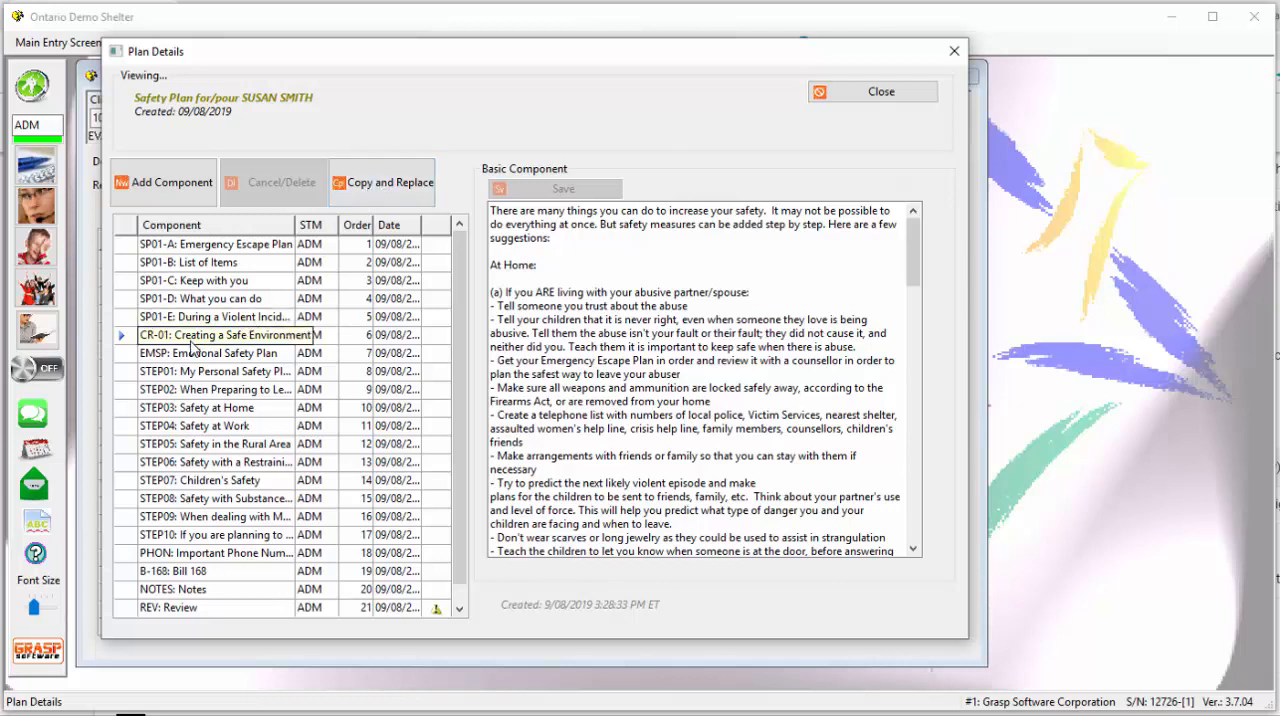
left_click(369, 197)
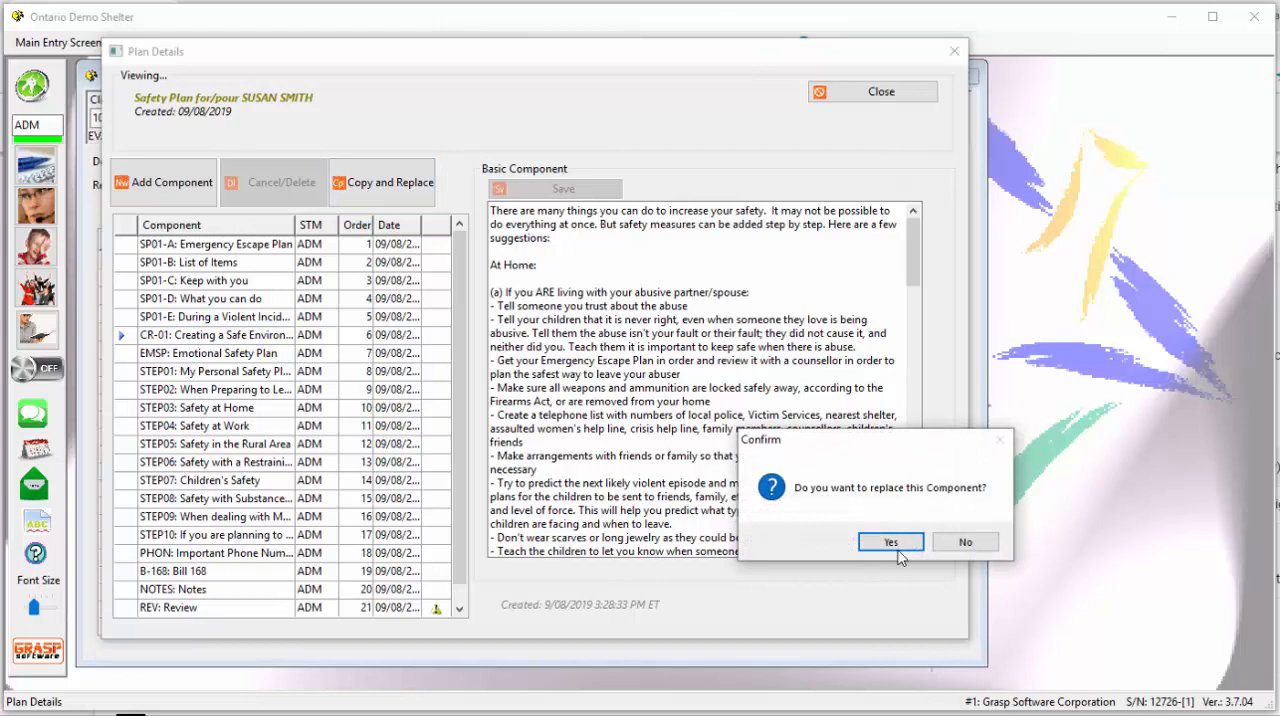
left_click(897, 547)
left_click(901, 542)
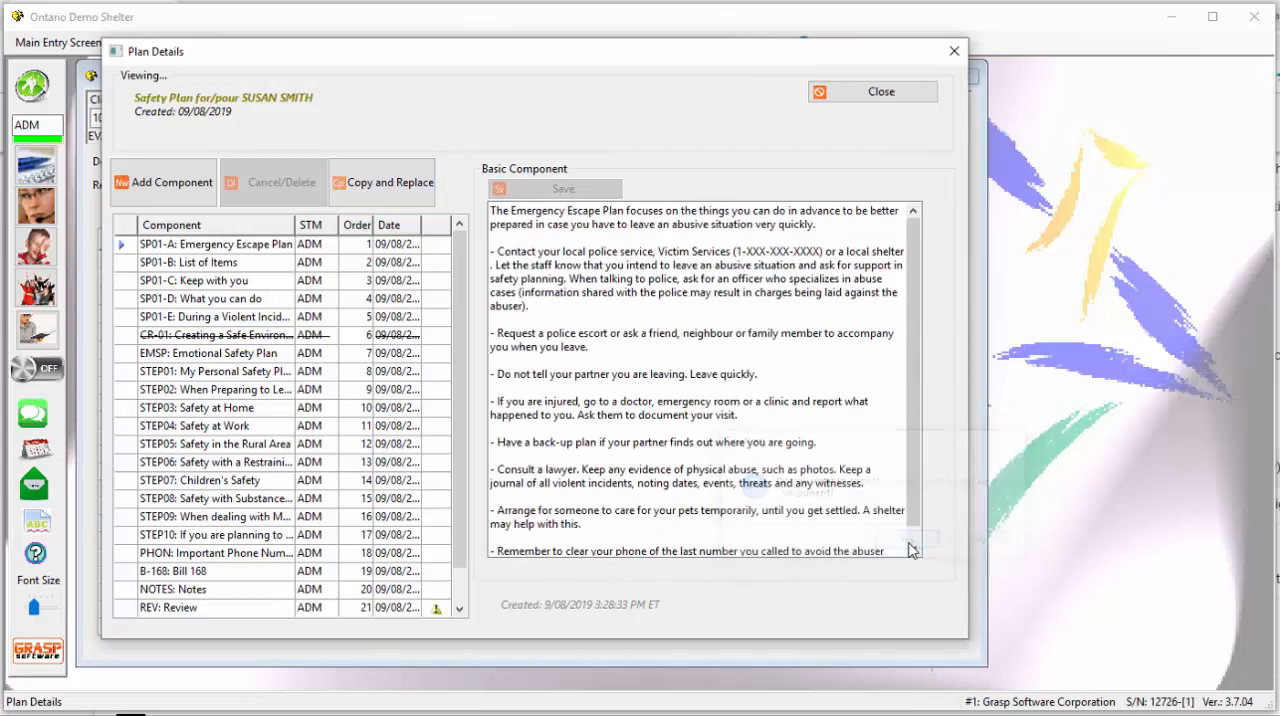
- Sort the plan's components by name and compare the superseded CR-01 component with its new copy
left_click(151, 341)
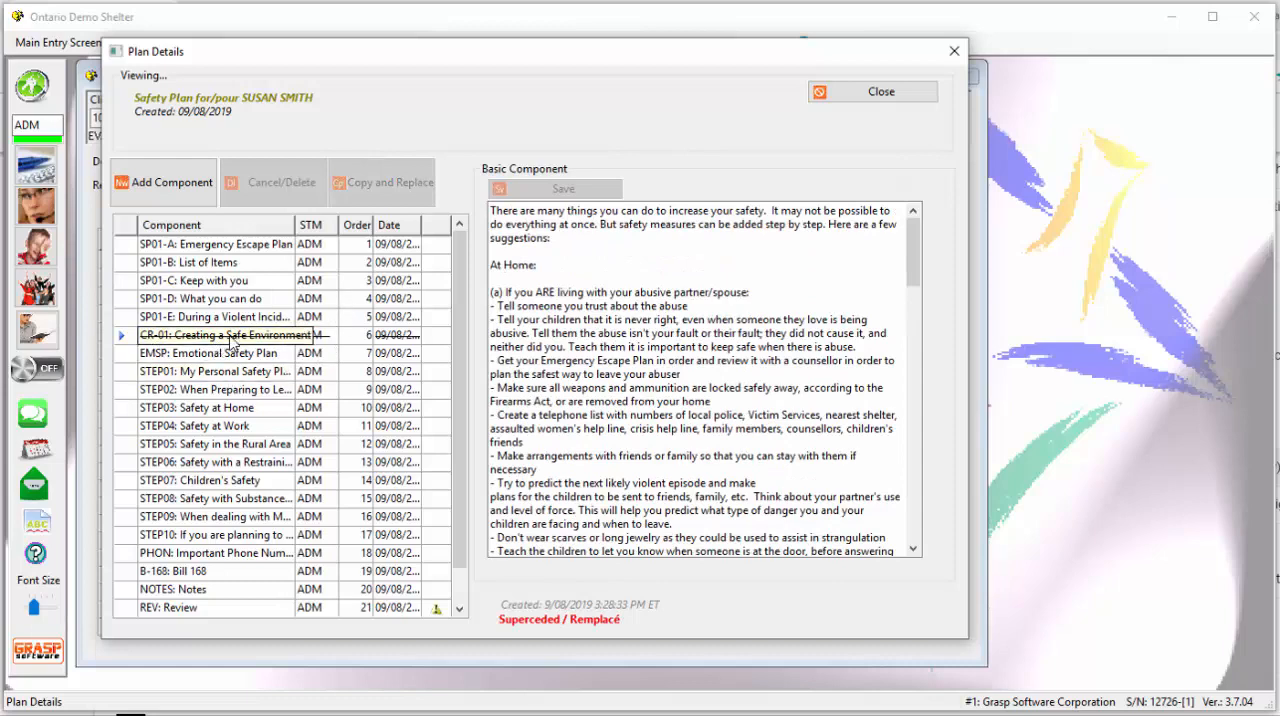
left_click(163, 229)
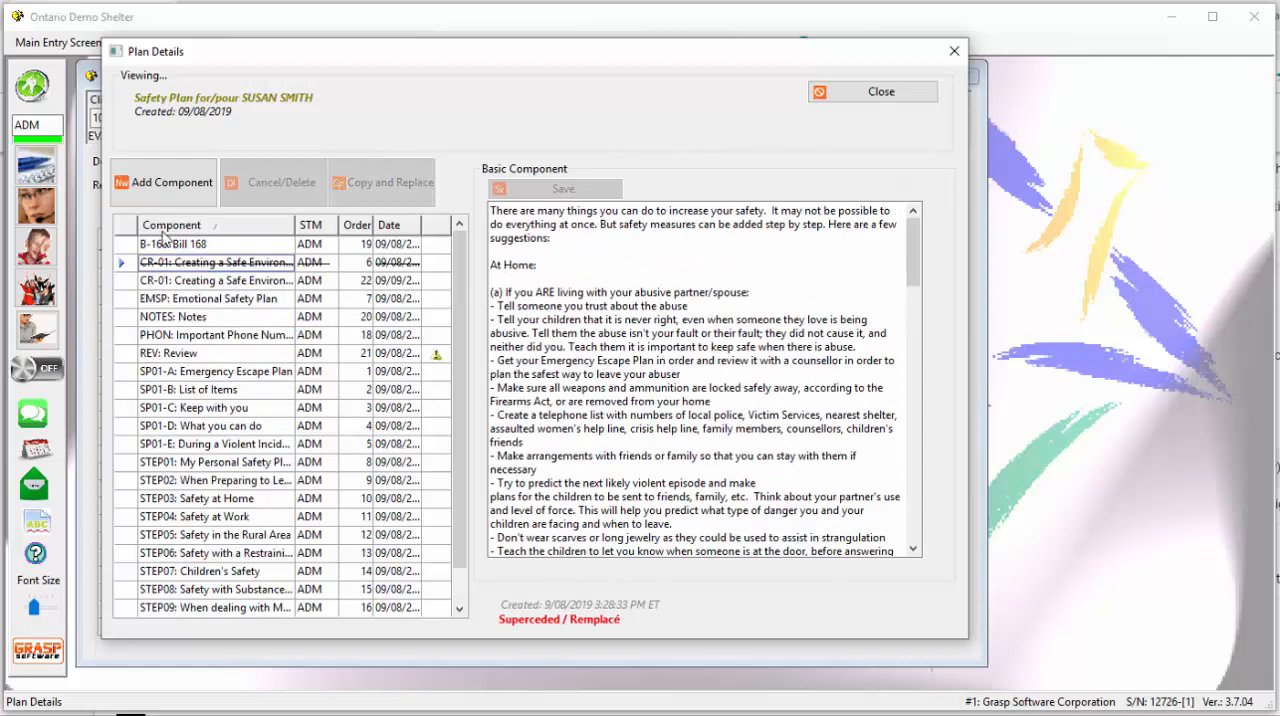
left_click(172, 284)
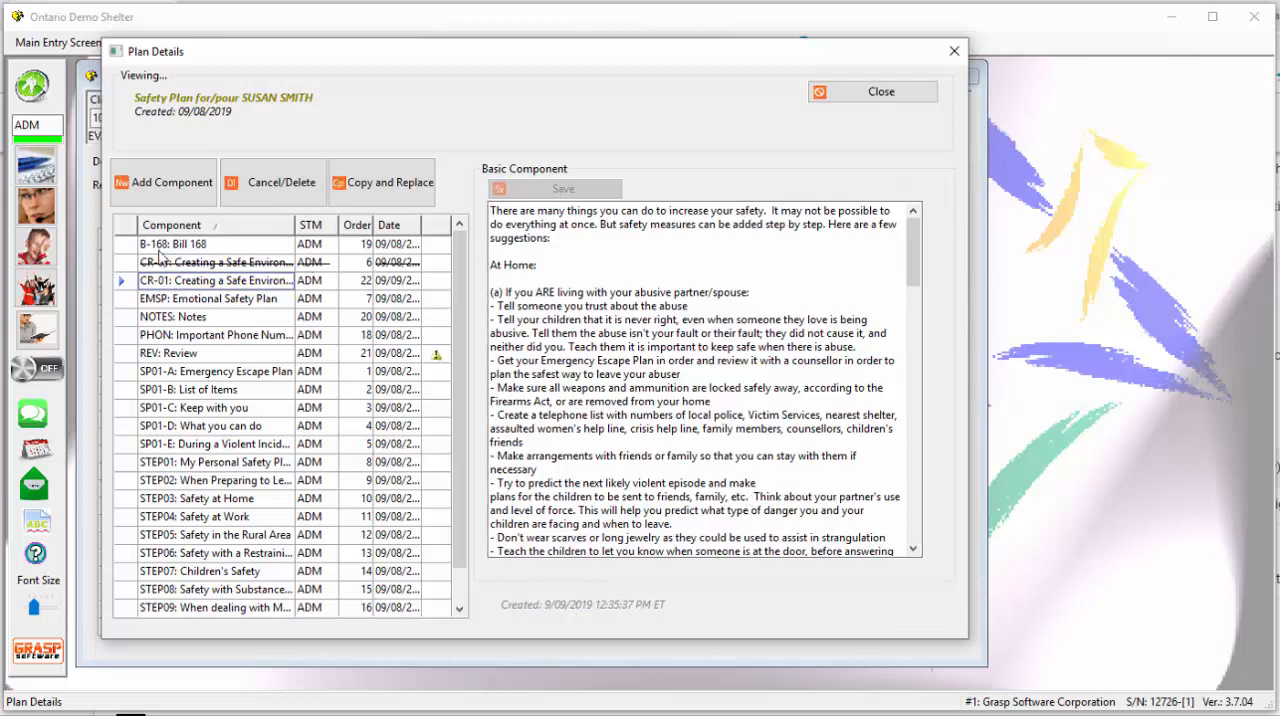
- Sort the components by order number and examine the editable text of the new CR-01 copy
left_click(366, 229)
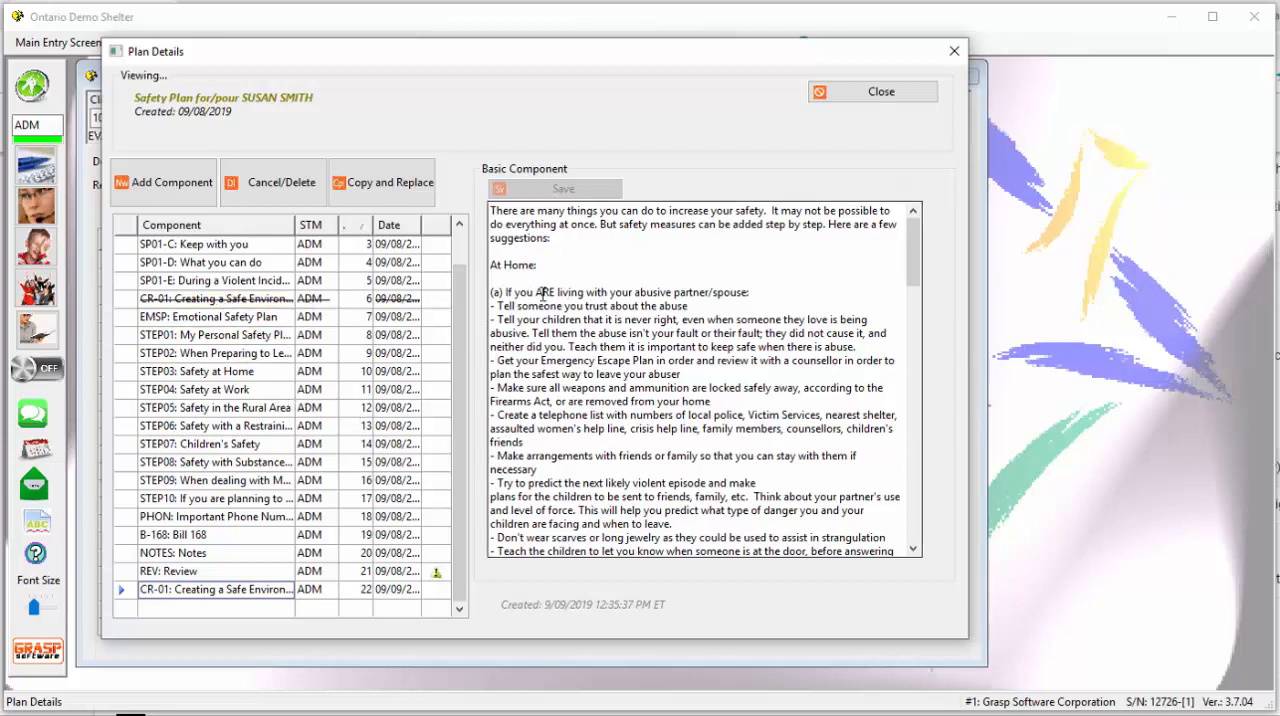
left_click_drag(538, 305, 789, 495)
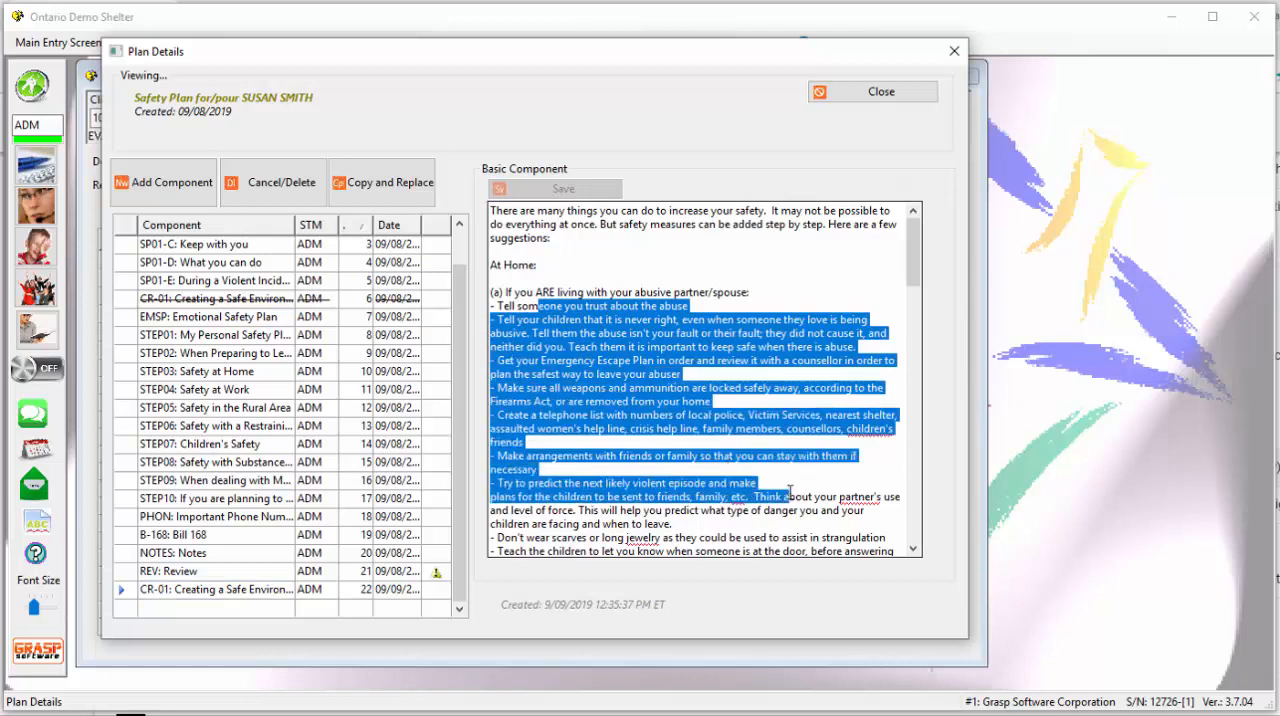
left_click(772, 283)
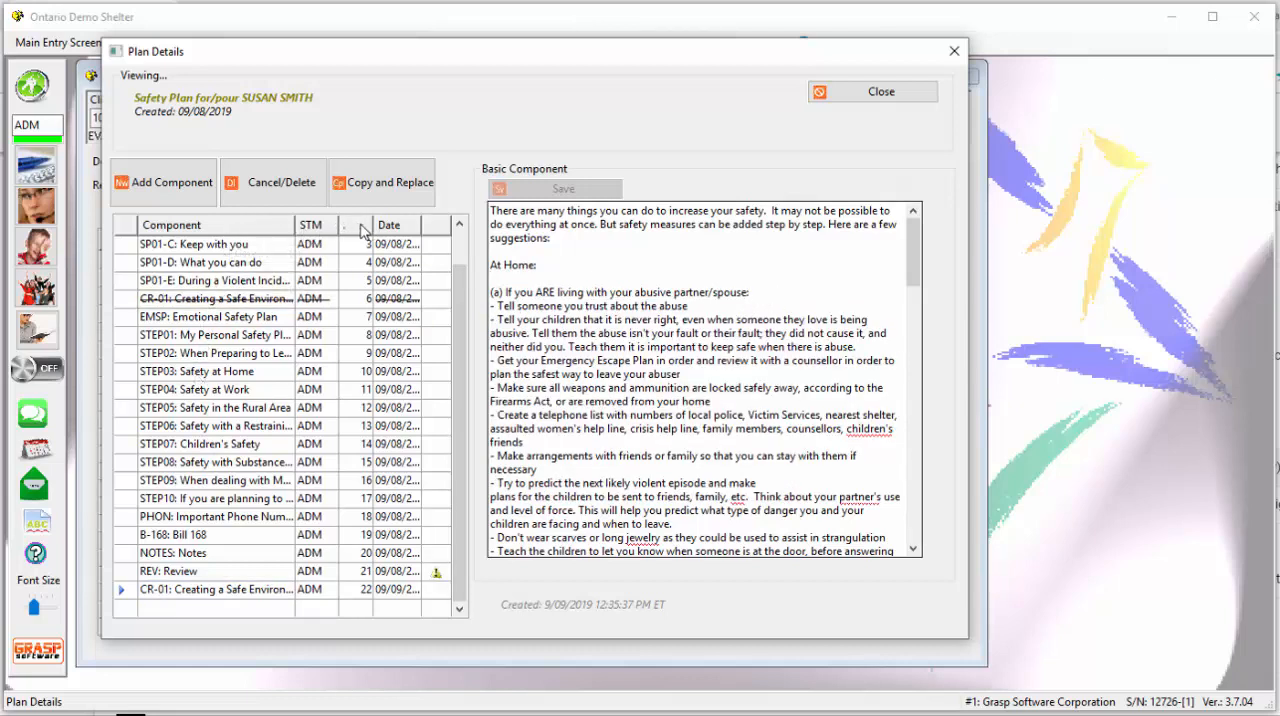
- Compare the REV: Review component with STEP05: Safety in the Rural Area, and read part 1 of the review
left_click(211, 576)
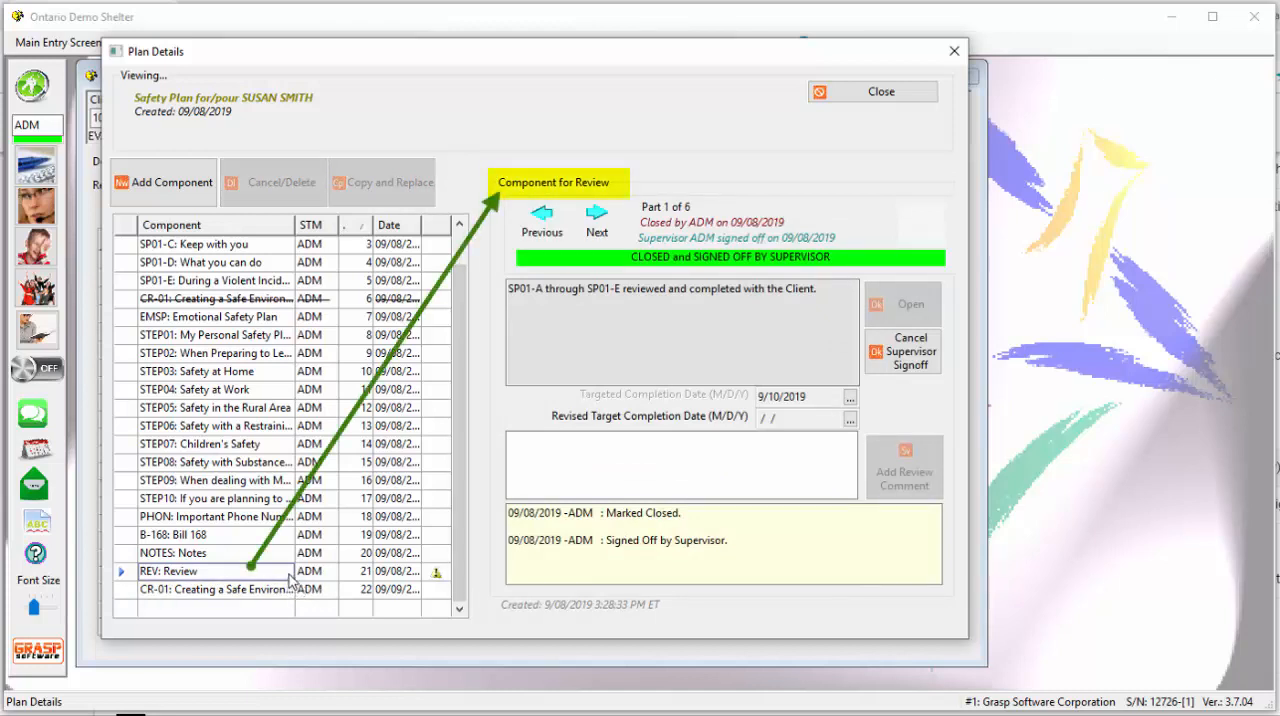
left_click(216, 407)
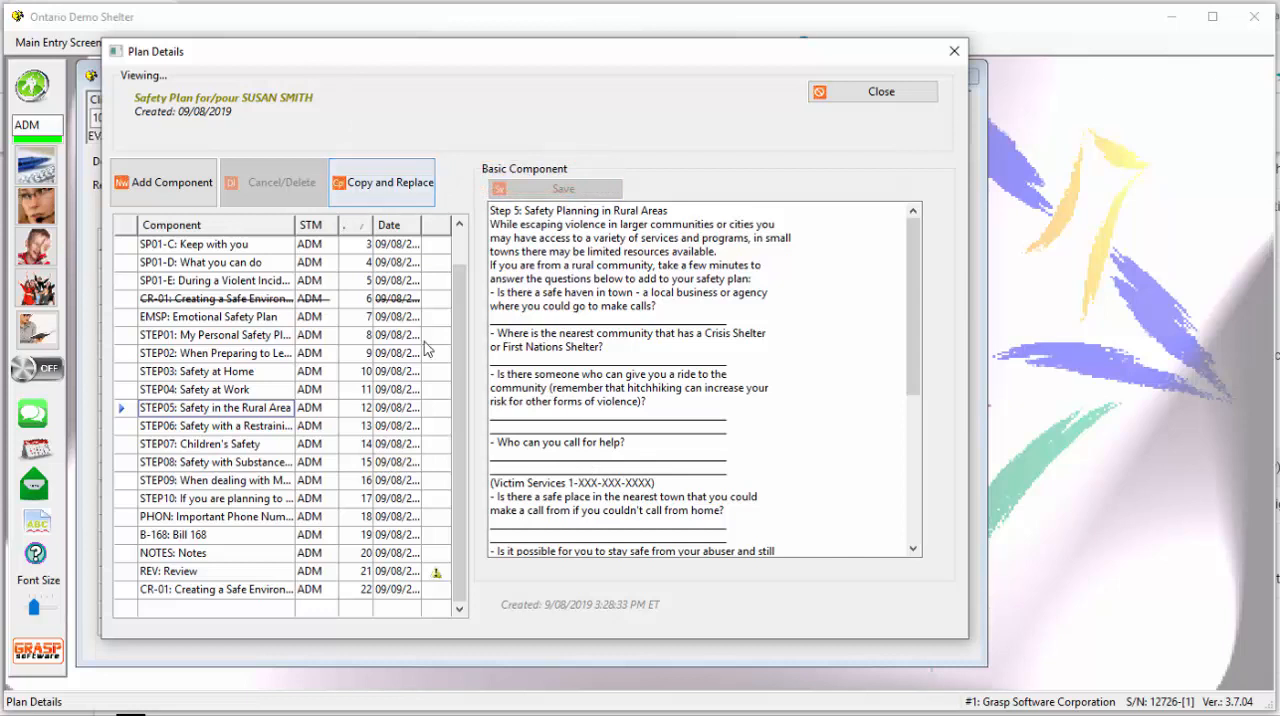
left_click(224, 575)
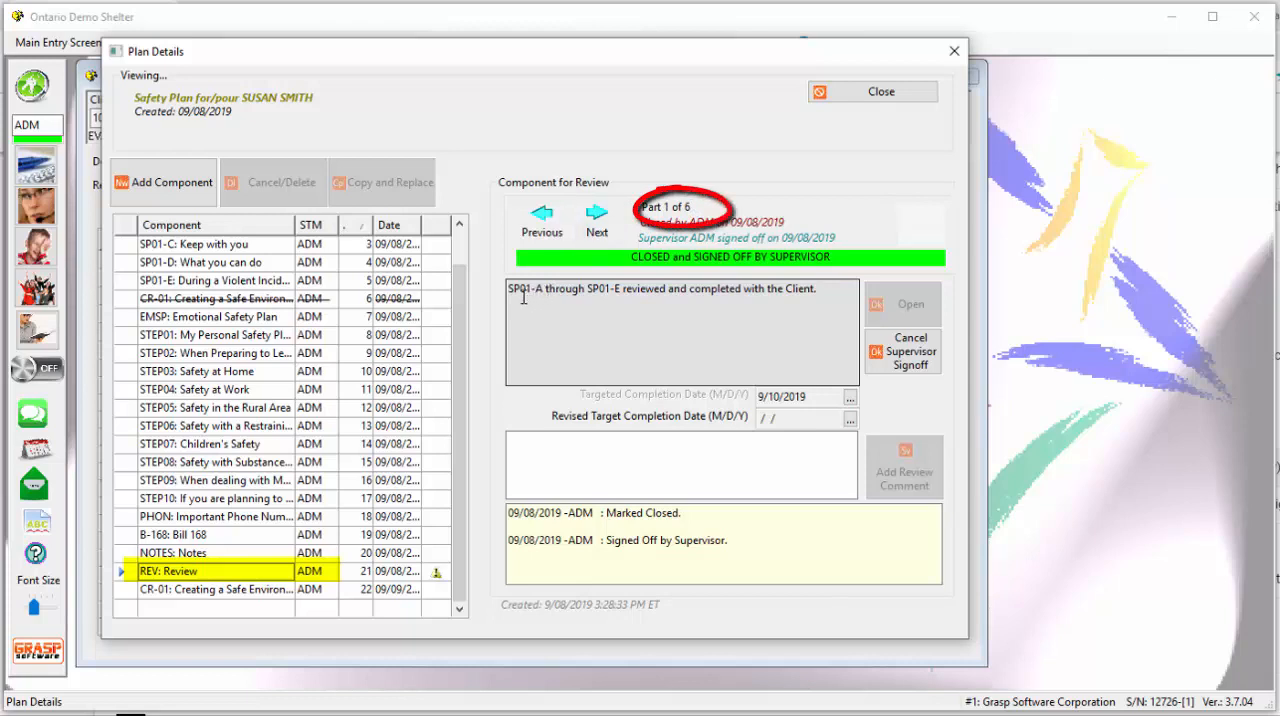
left_click_drag(522, 295, 786, 291)
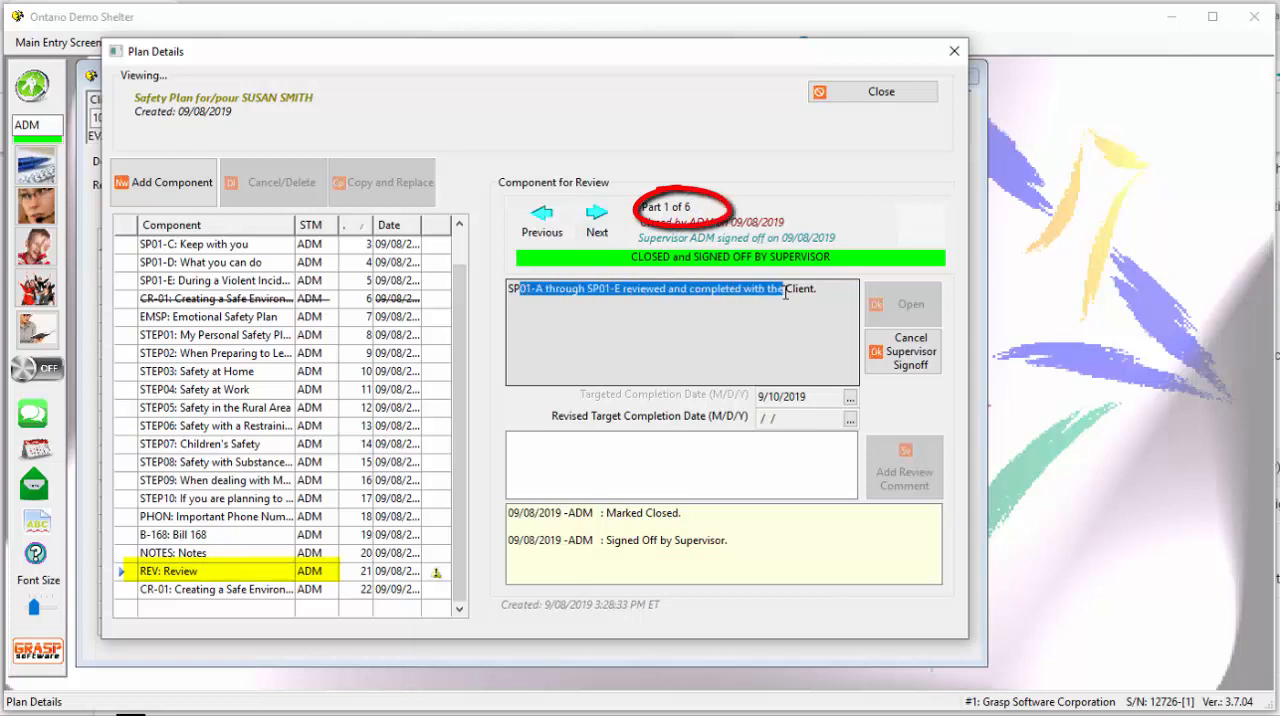
left_click(726, 337)
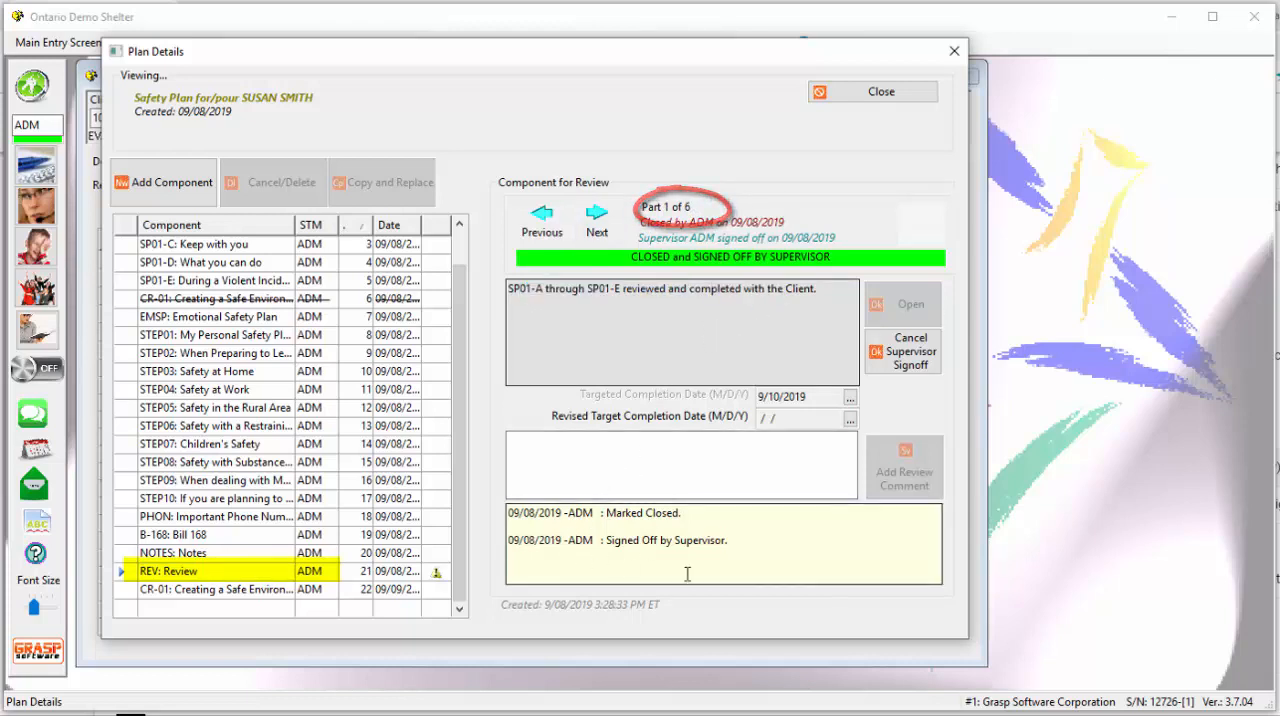
- Add the review comment "I started the process with the Client and we will continue on Thursday" to part 2 of the REV: Review component
left_click(605, 222)
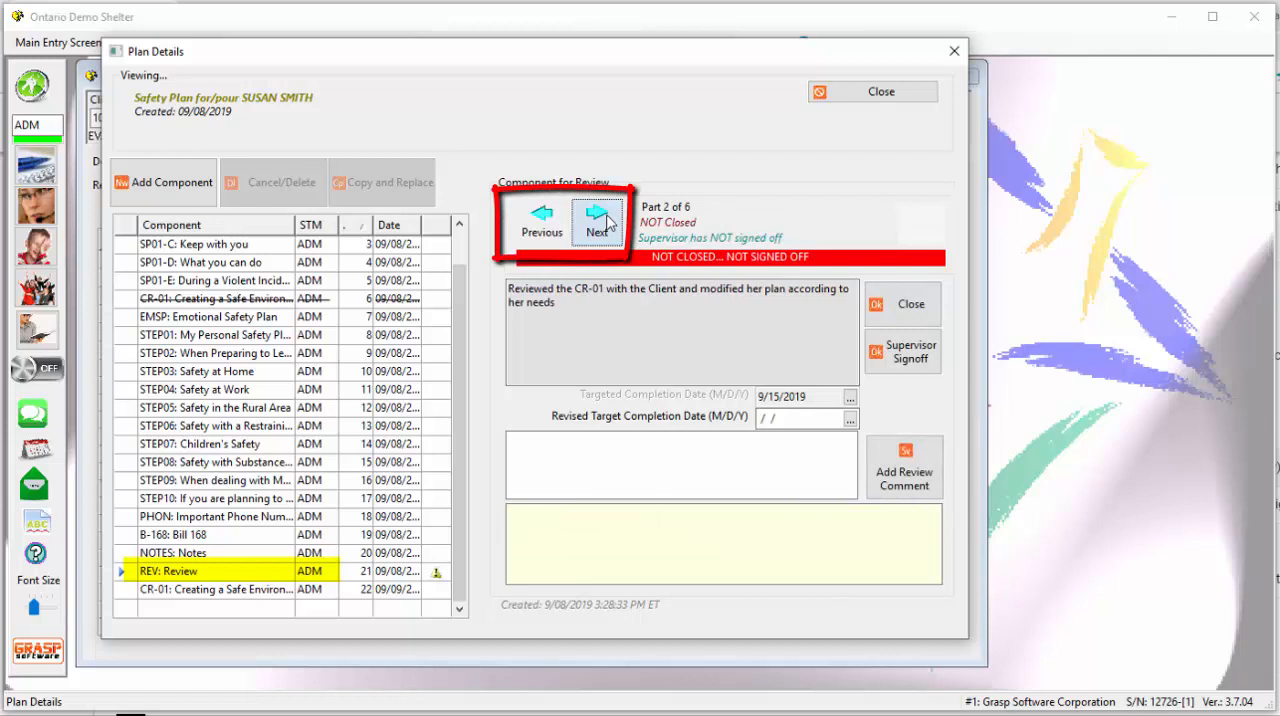
left_click_drag(521, 292, 713, 313)
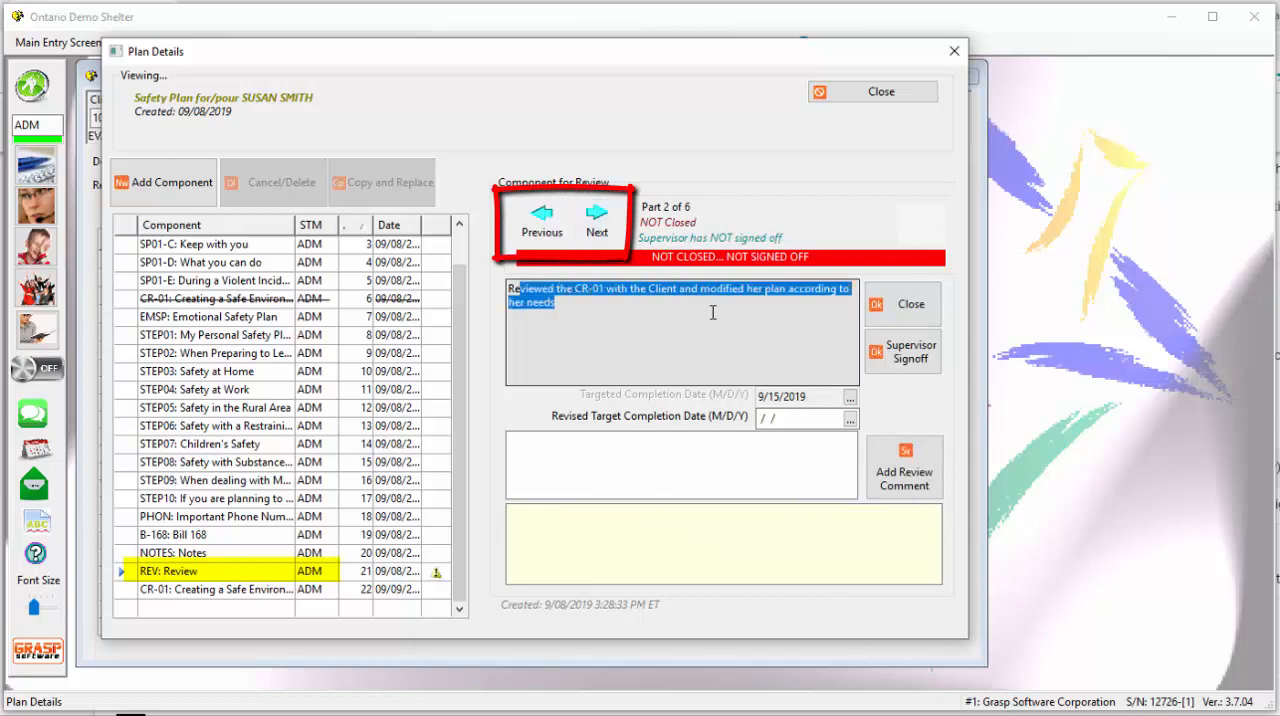
left_click(684, 341)
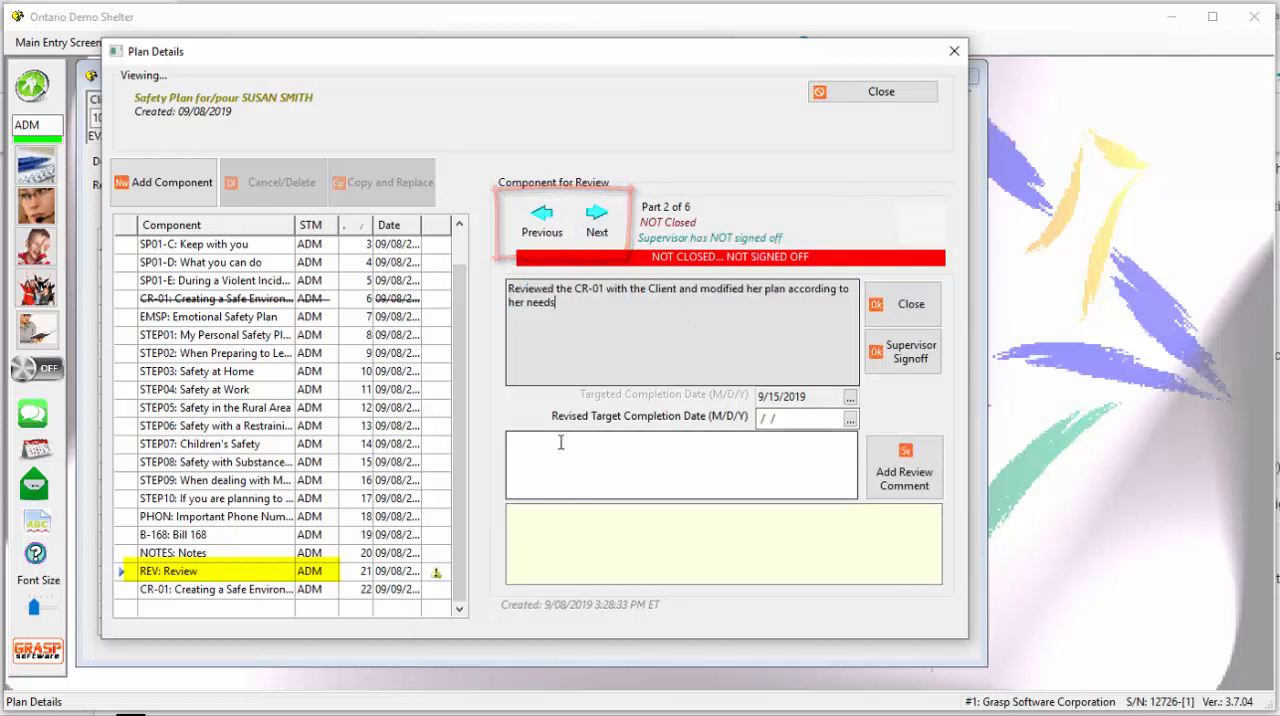
left_click(531, 466)
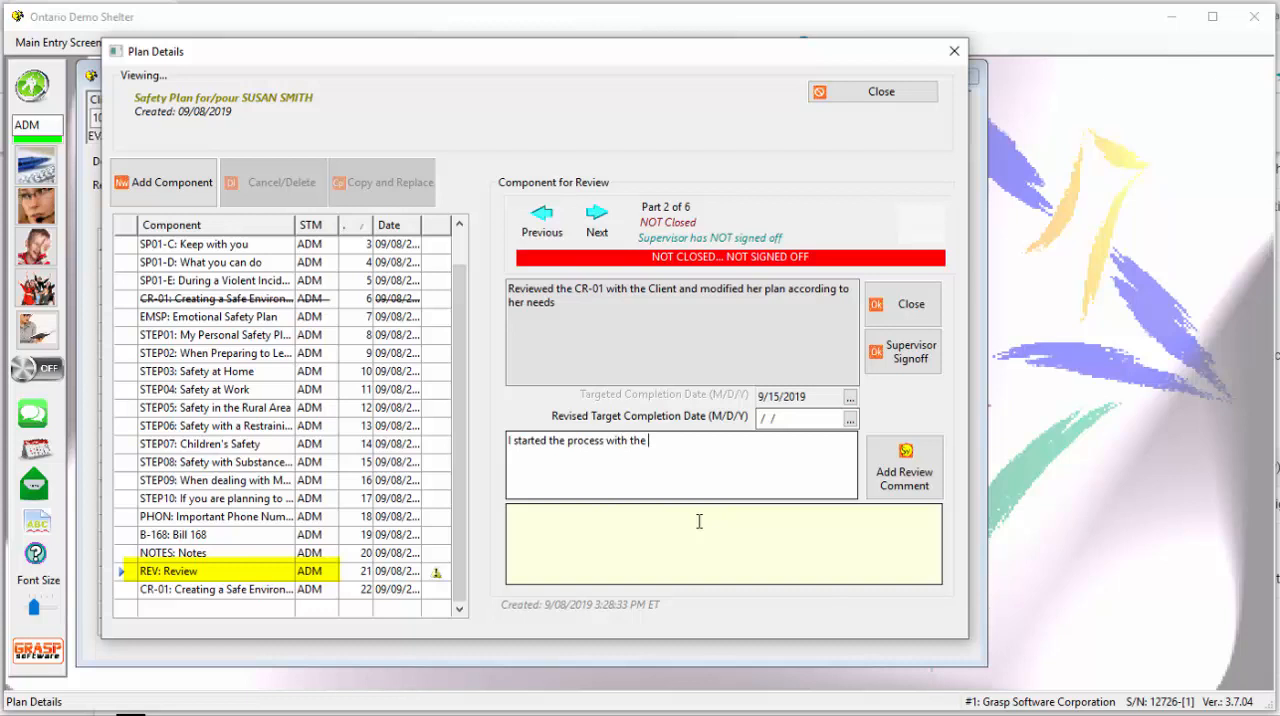
type("and will continue on Thursday")
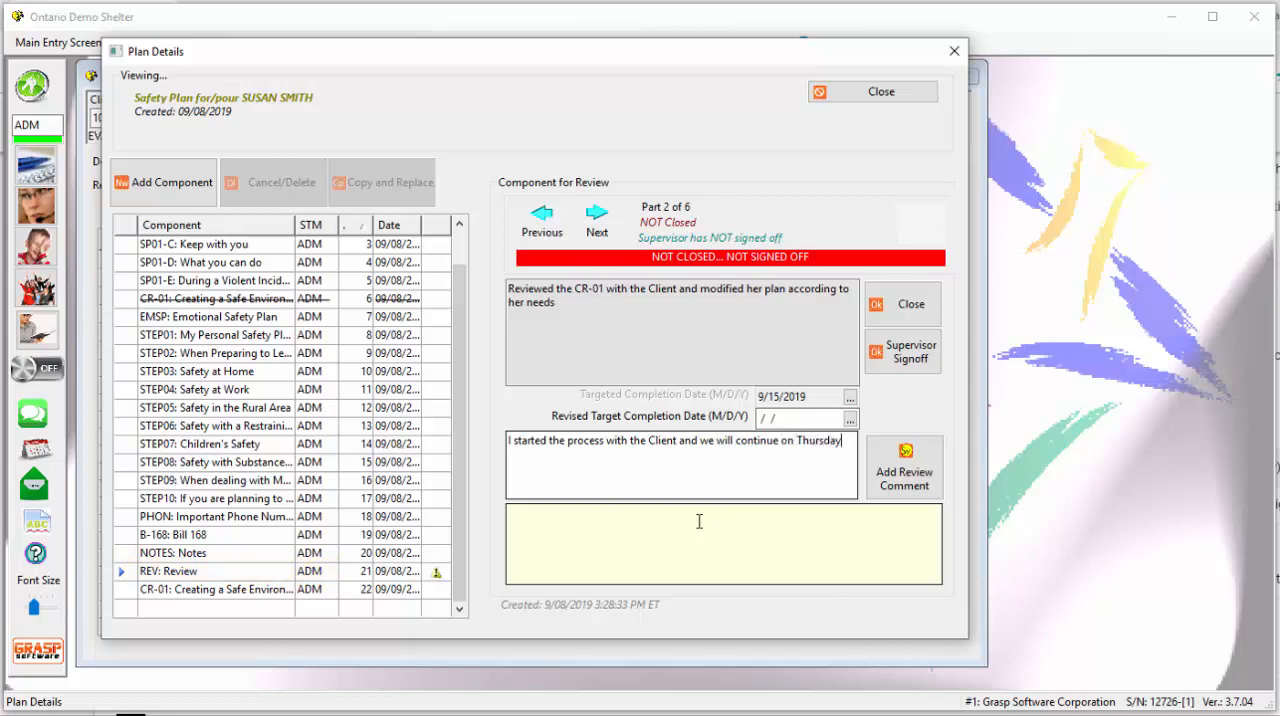
left_click(904, 468)
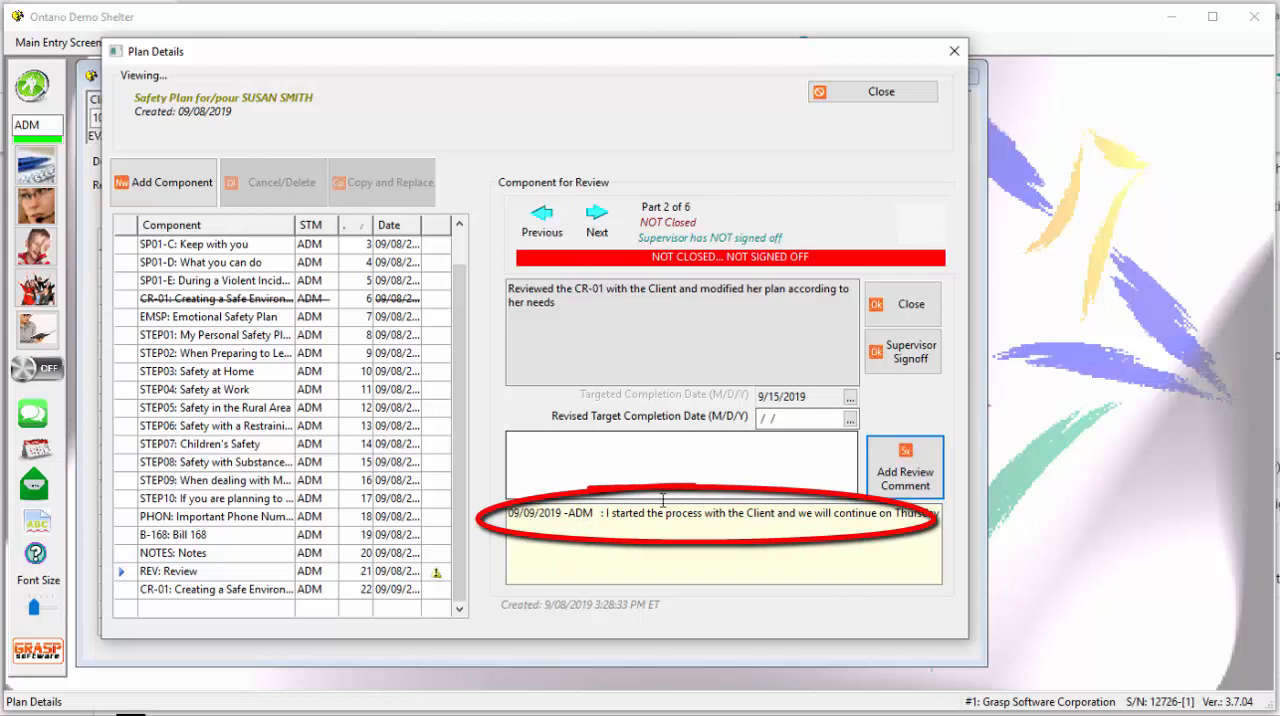
- Look through parts 3 to 5 of the review and return to part 2
left_click(603, 221)
left_click(603, 222)
left_click(604, 223)
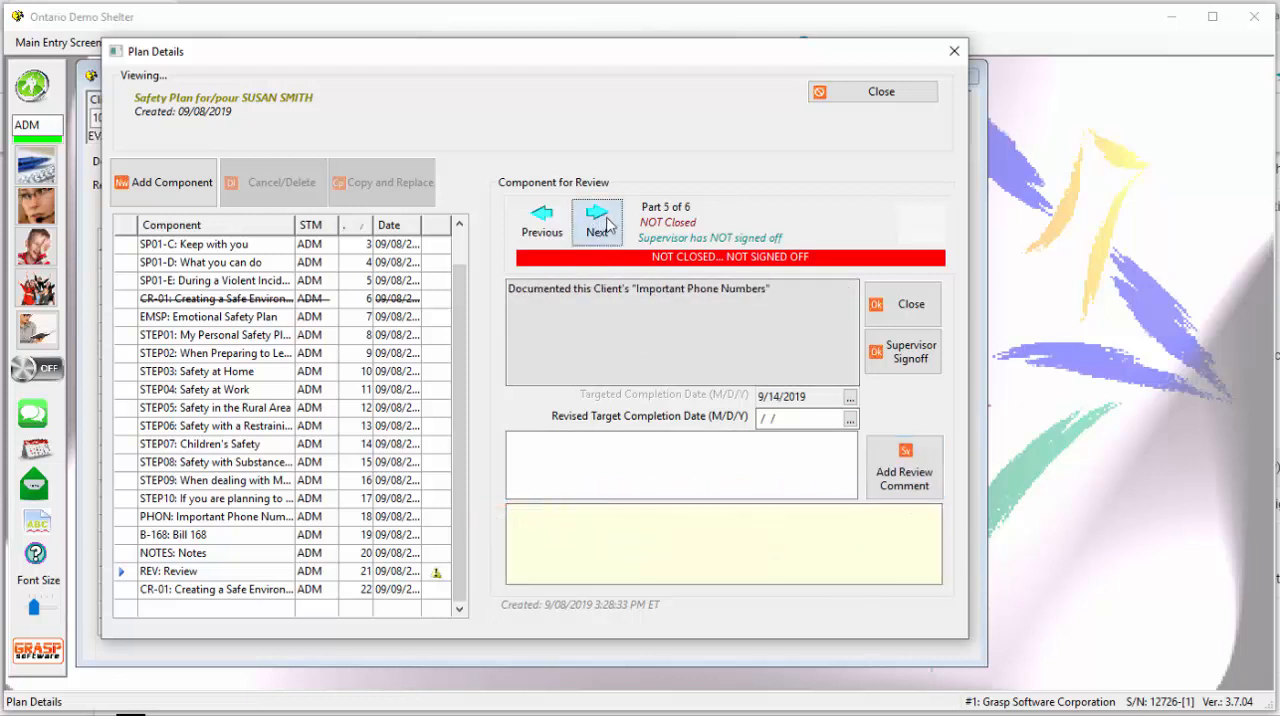
left_click(546, 221)
left_click(546, 222)
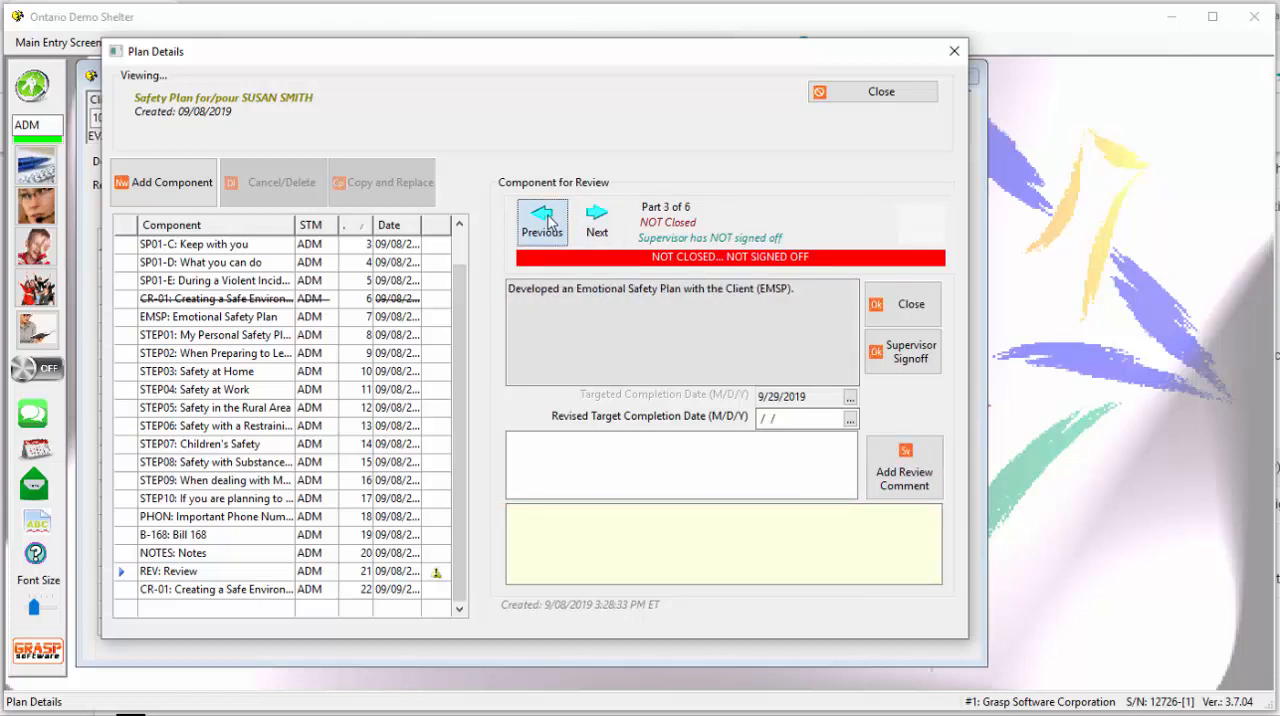
left_click(546, 222)
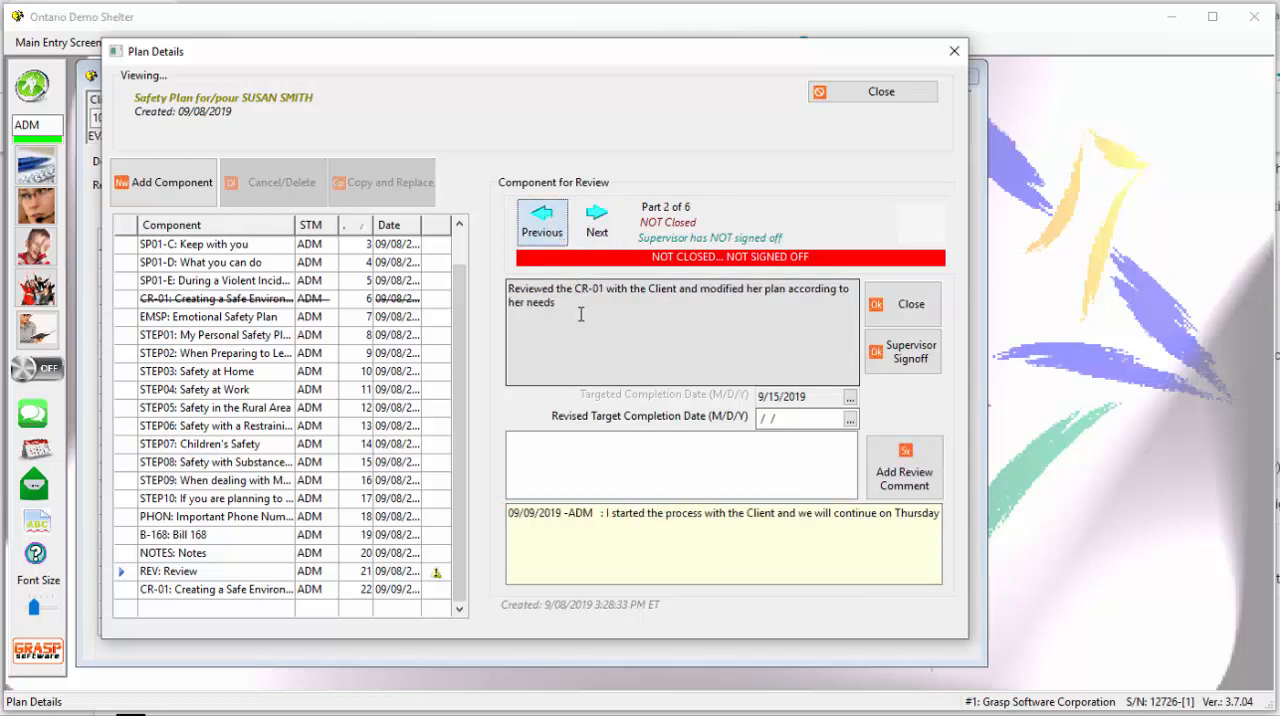
- Mark part 2 of the review as closed and signed off by the supervisor
left_click(909, 312)
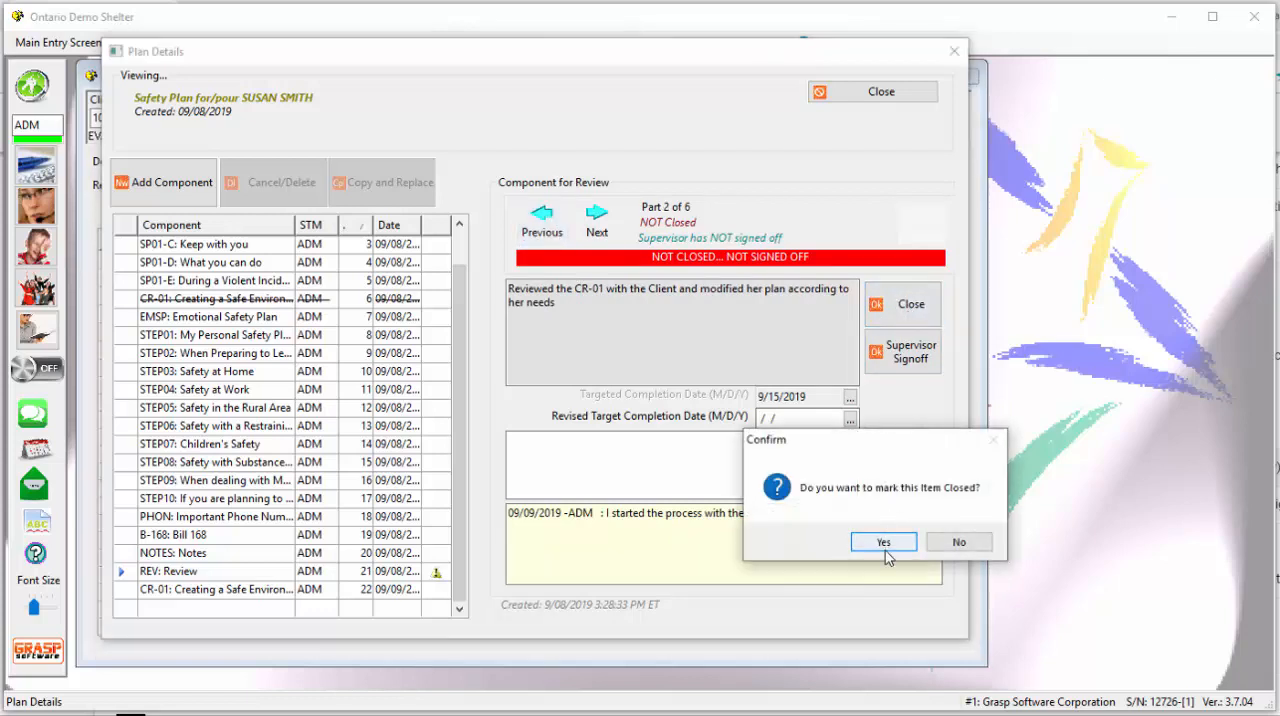
left_click(884, 545)
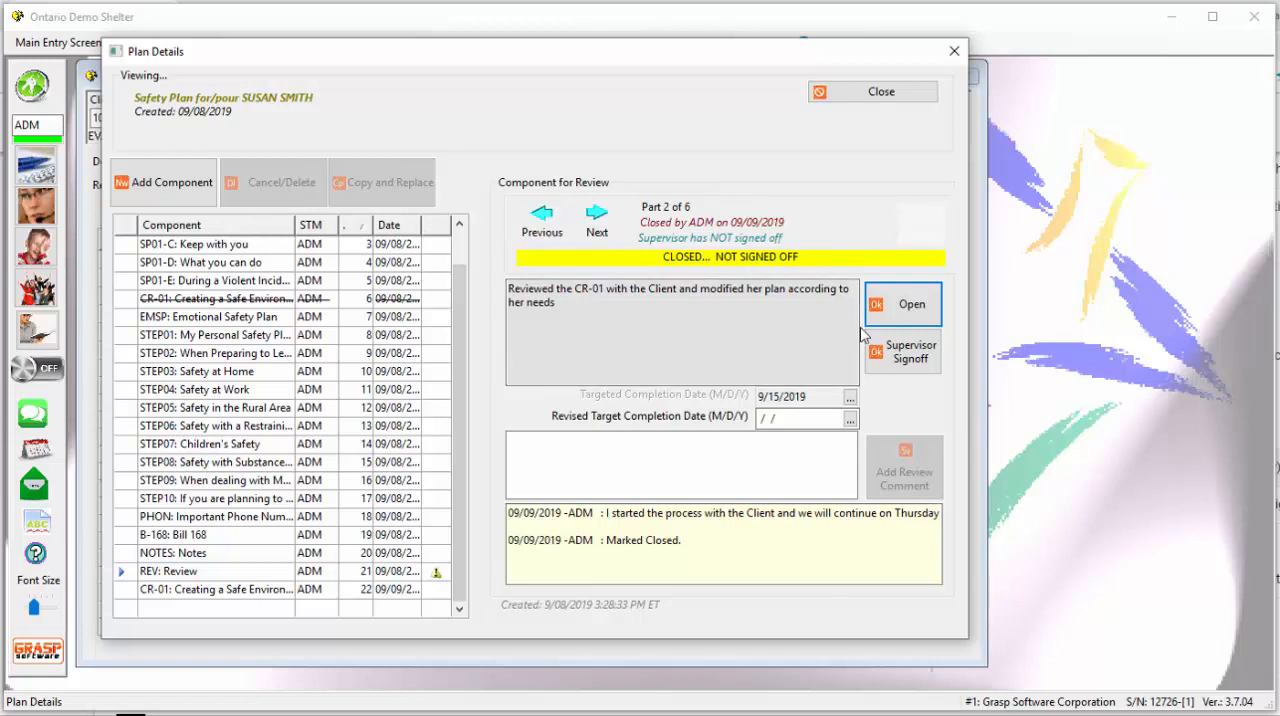
left_click(912, 362)
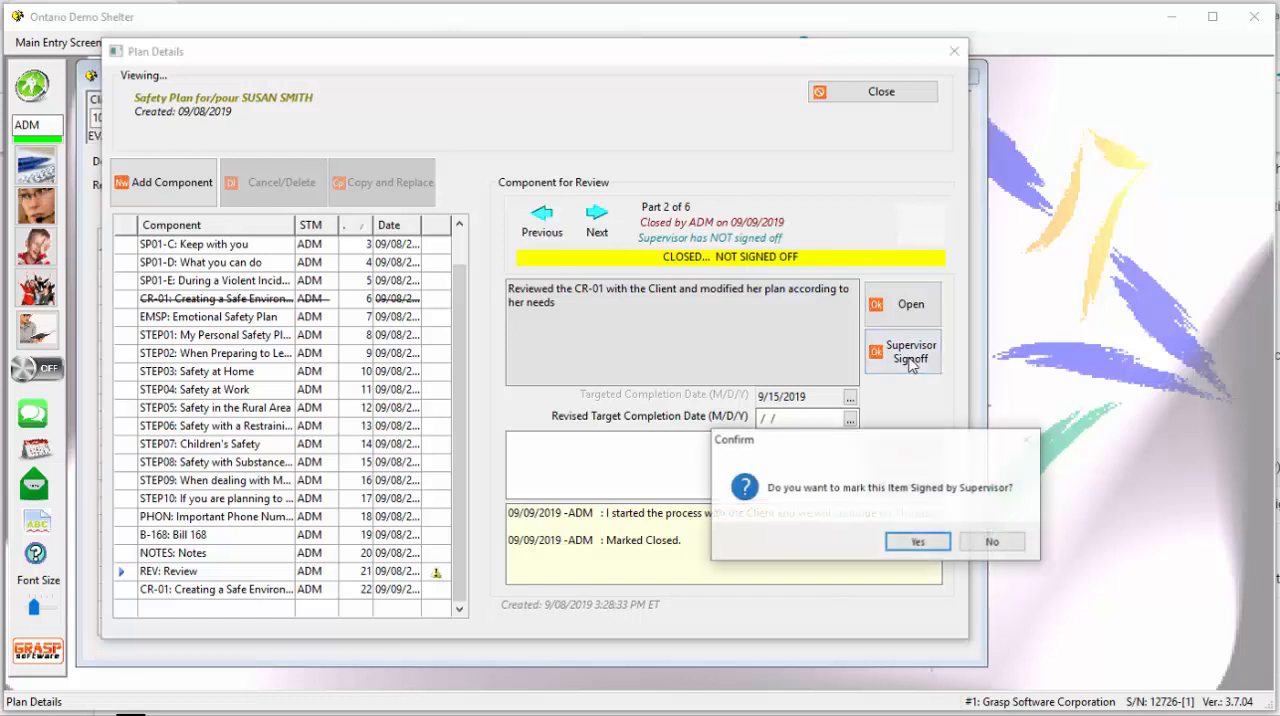
left_click(918, 543)
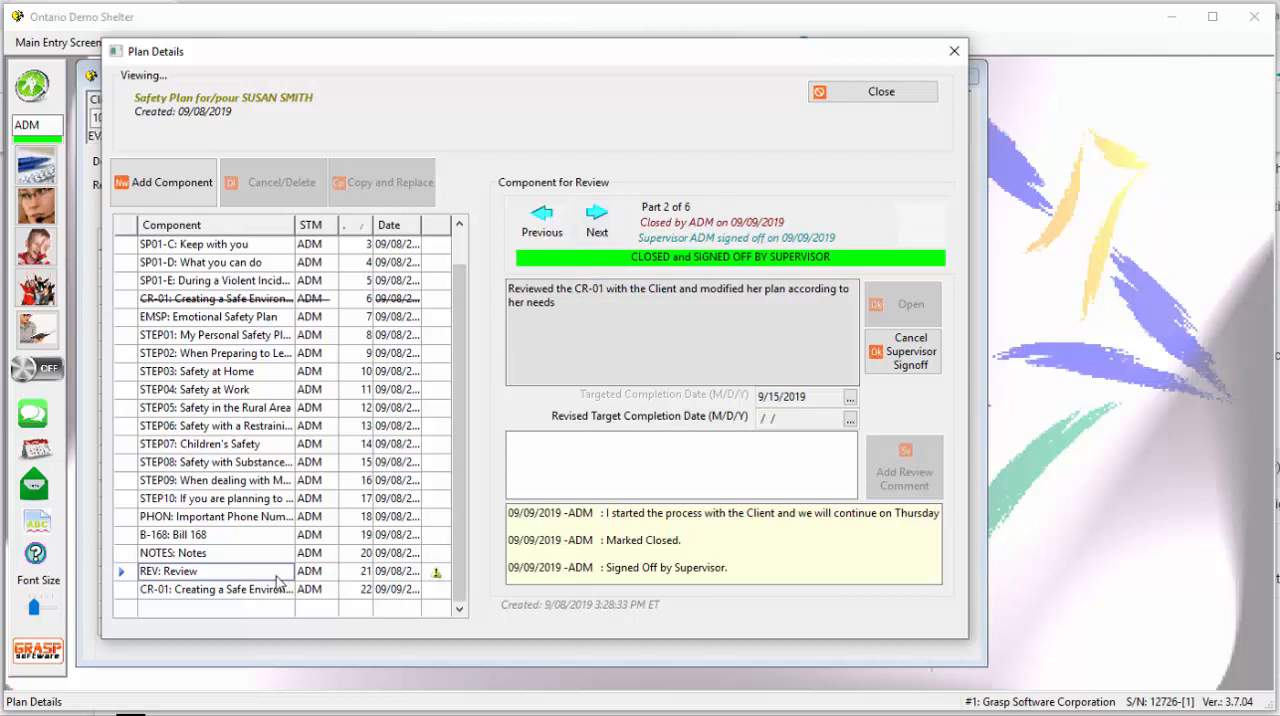
- Mark part 3 of the review, about the Emotional Safety Plan, as closed and signed off by the supervisor
left_click(596, 225)
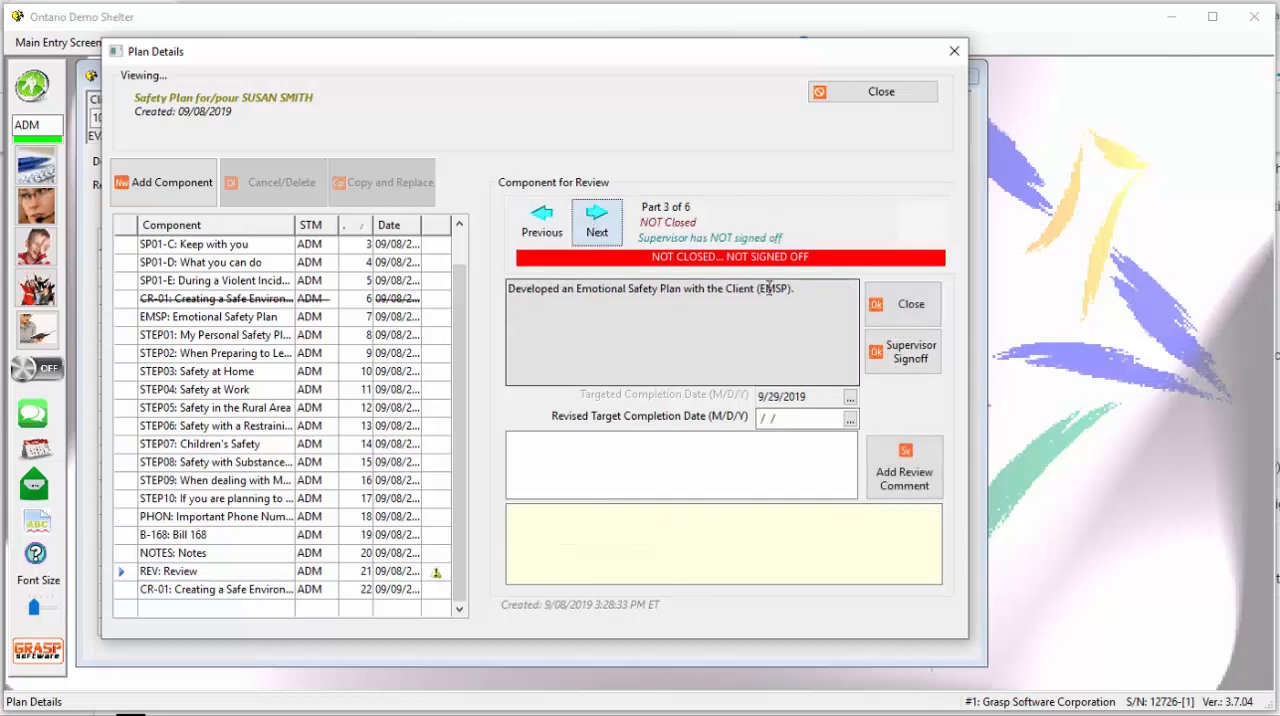
left_click(908, 304)
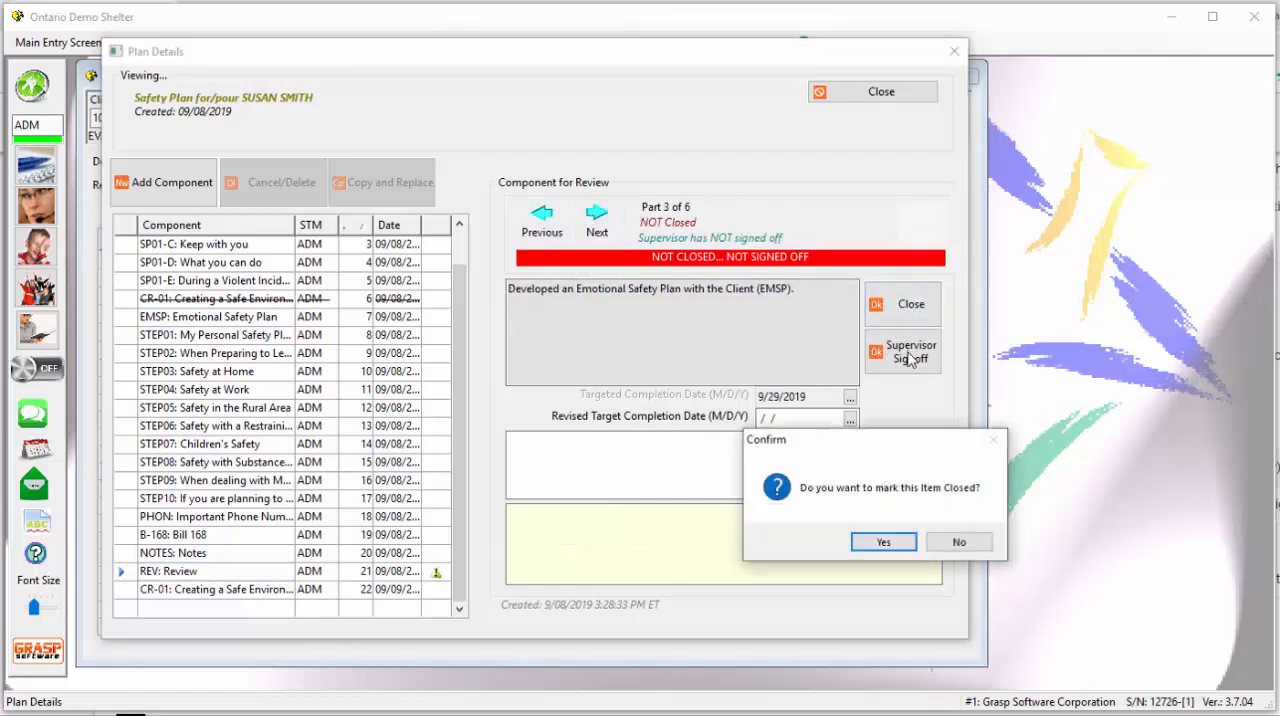
left_click(884, 542)
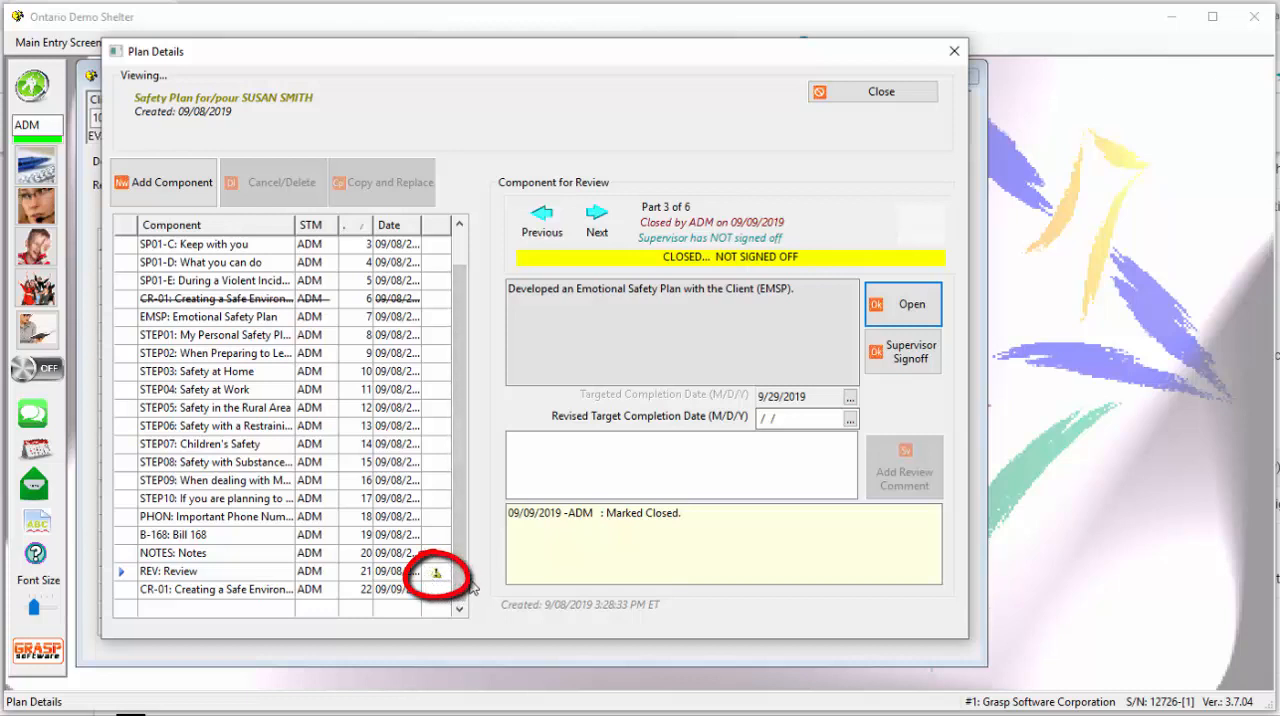
left_click(902, 368)
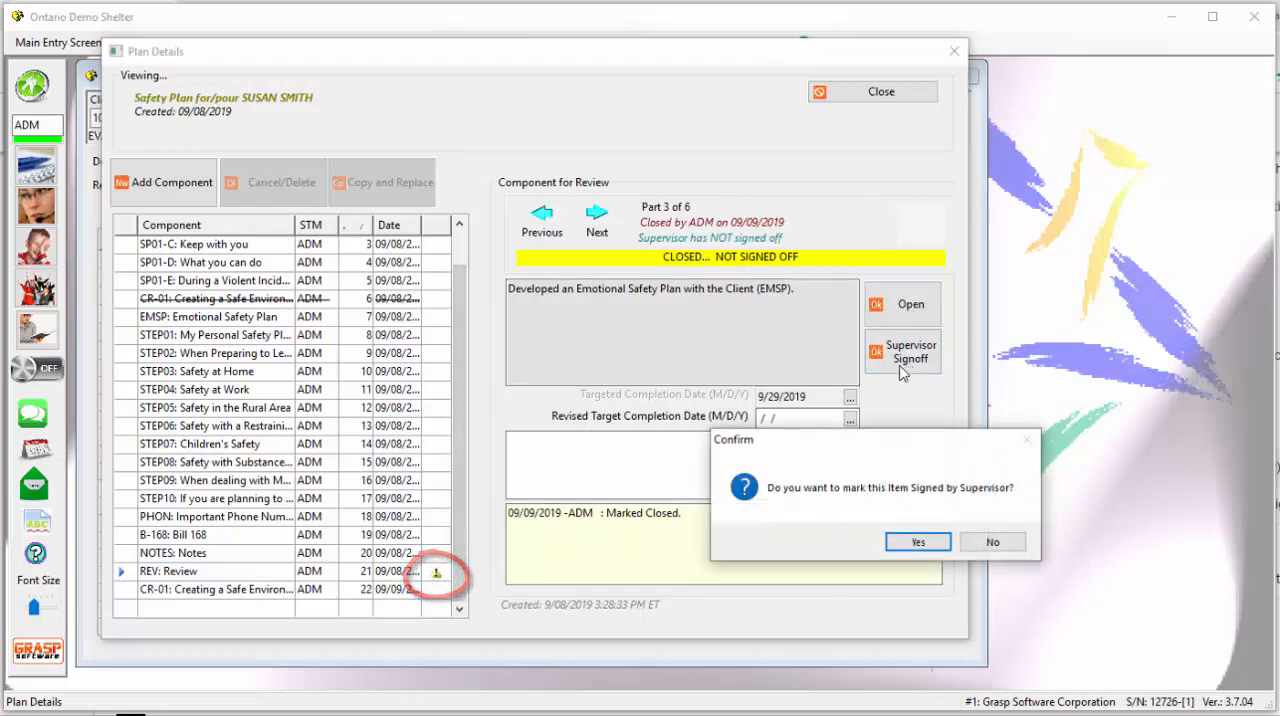
left_click(912, 543)
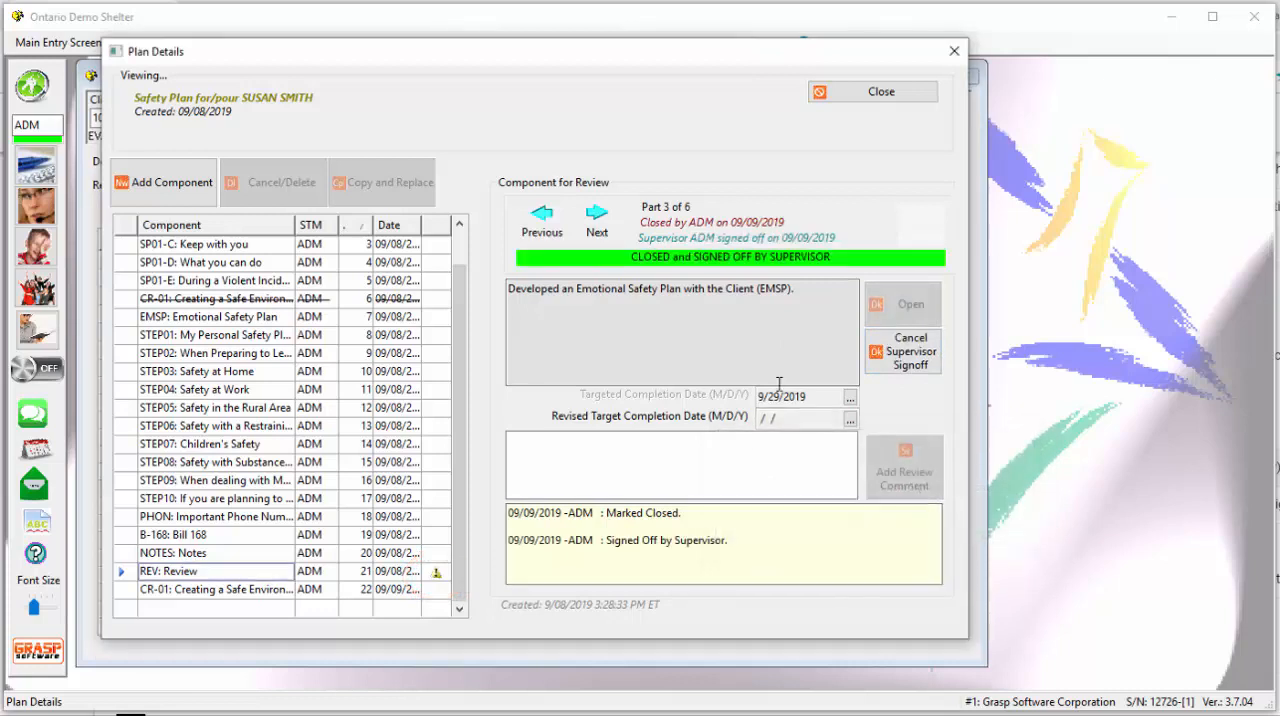
- Mark parts 4, 5 and 6 of the review as signed off by the supervisor without closing them
left_click(598, 214)
left_click(908, 352)
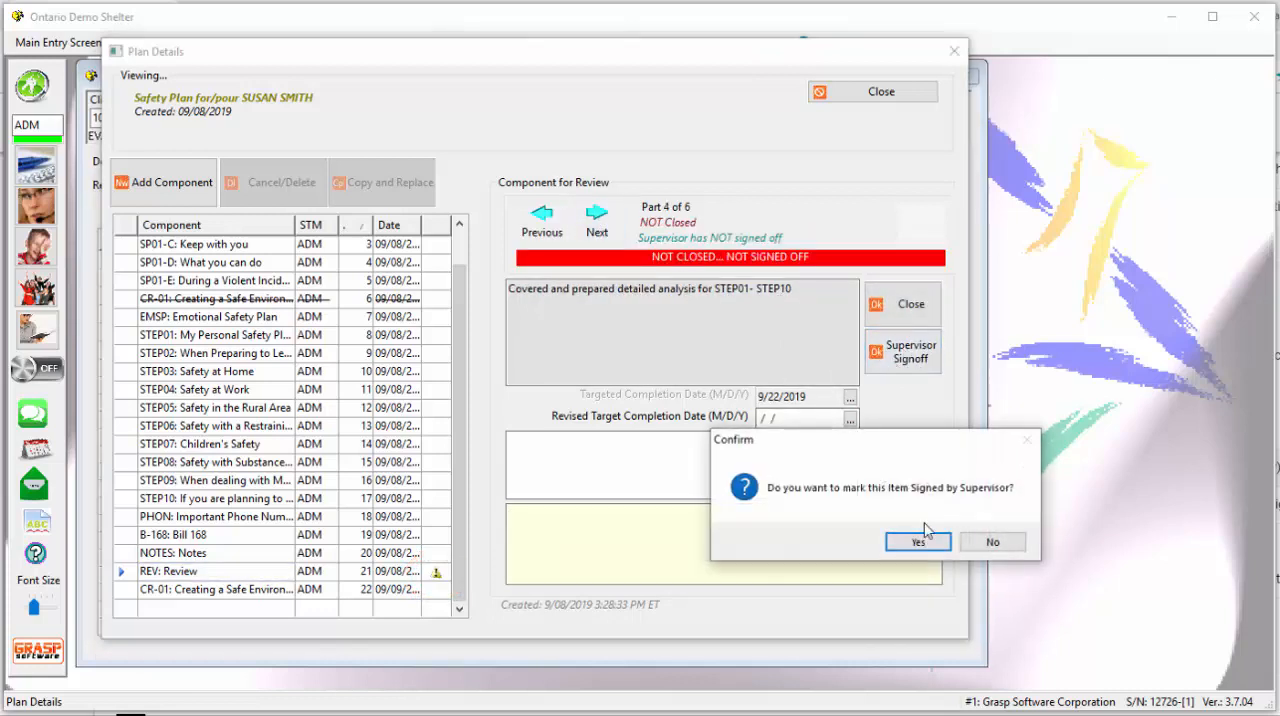
left_click(917, 541)
left_click(596, 218)
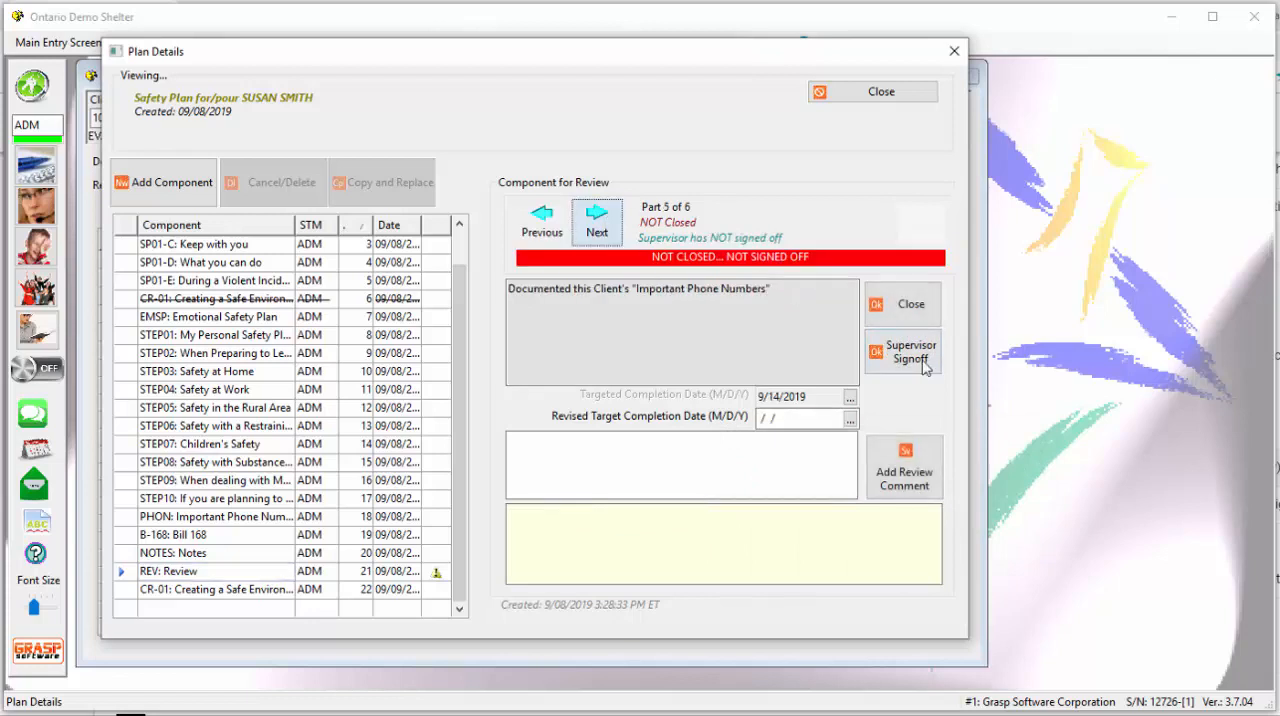
left_click(925, 366)
left_click(896, 541)
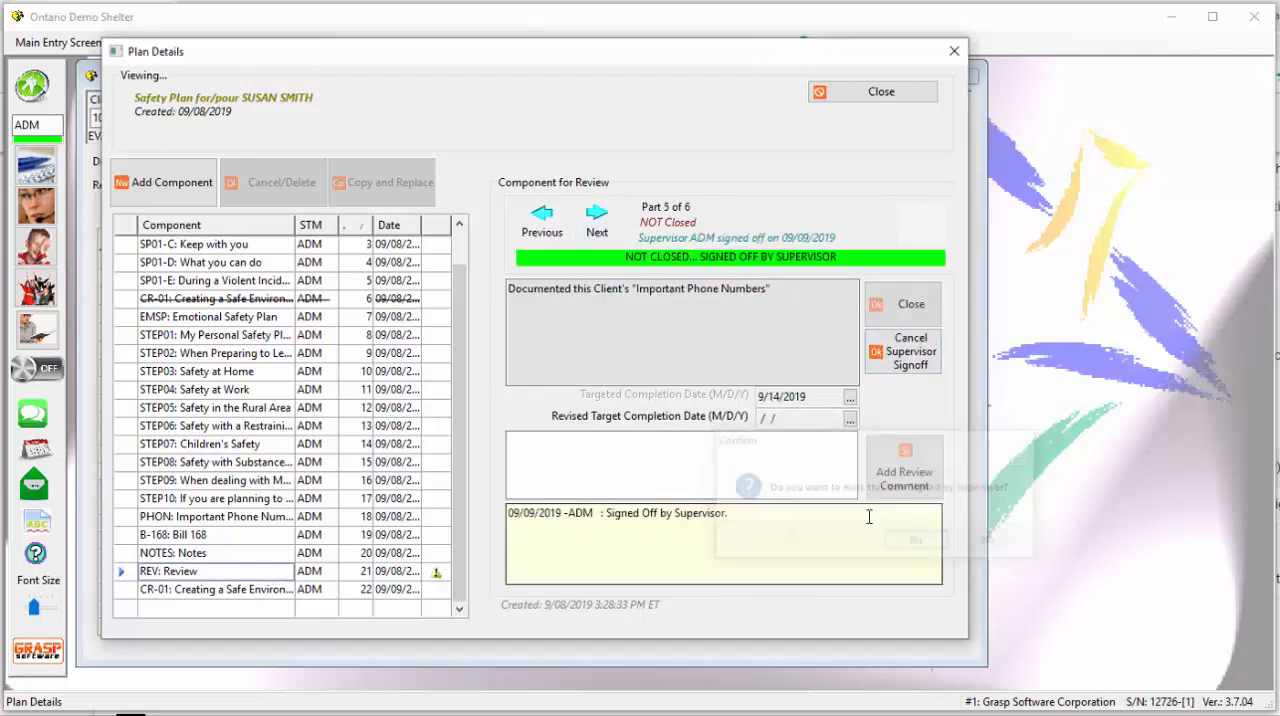
left_click(600, 222)
left_click(922, 362)
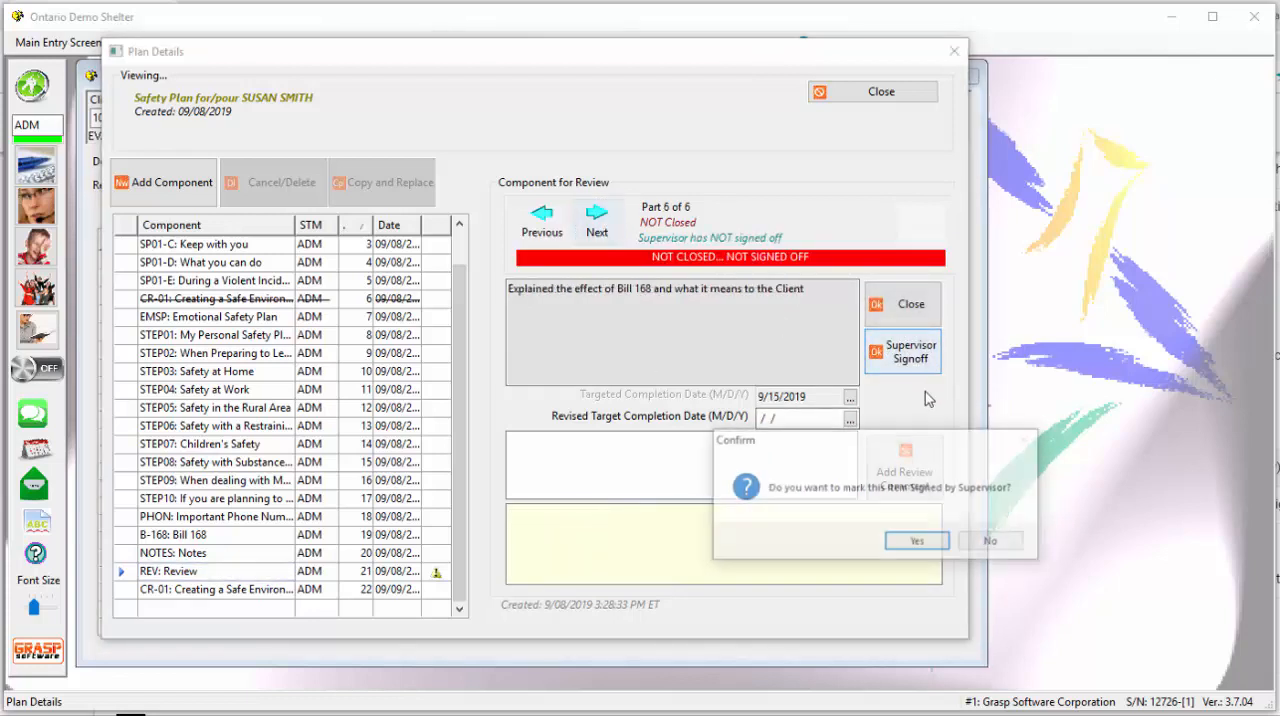
left_click(919, 543)
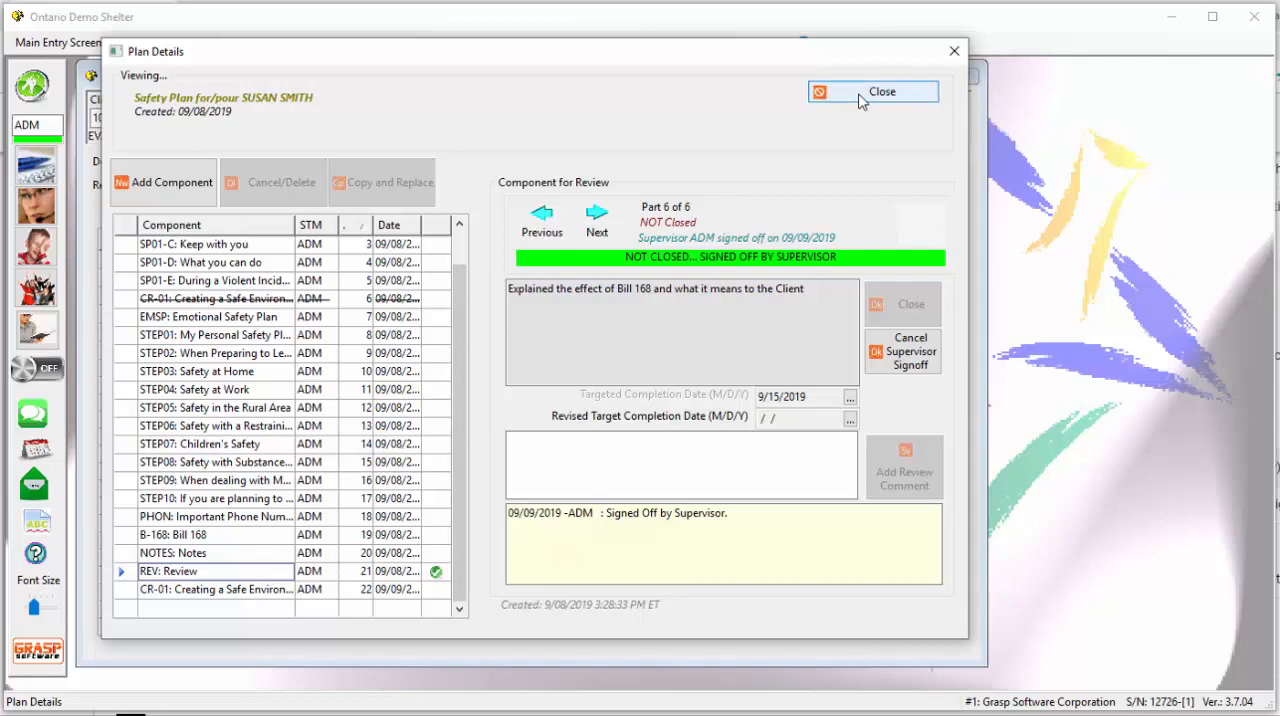
- Leave the safety plan and open the details of another client's TH Workplan created 9/06/2019
left_click(822, 93)
left_click(416, 125)
left_click(420, 123)
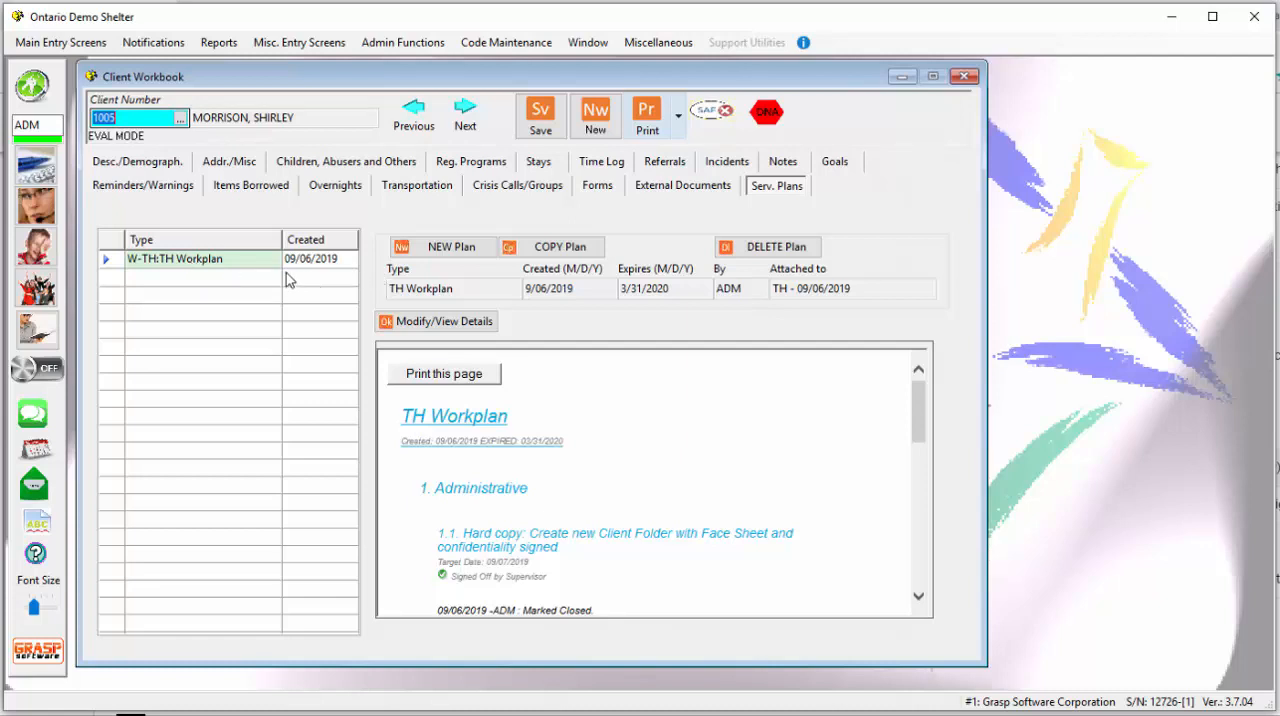
left_click(445, 321)
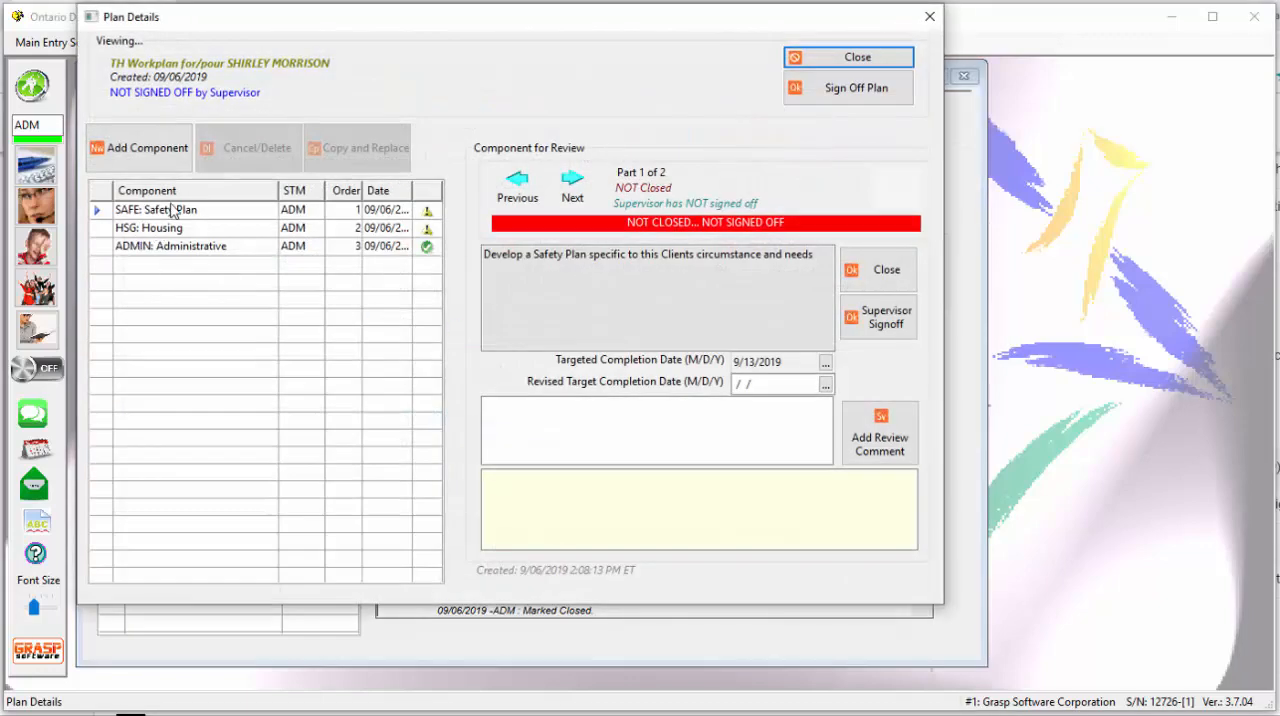
- Compare the review status of the workplan's Safety Plan, Housing and Administrative components, ending on SAFE: Safety Plan
left_click(172, 210)
left_click(193, 232)
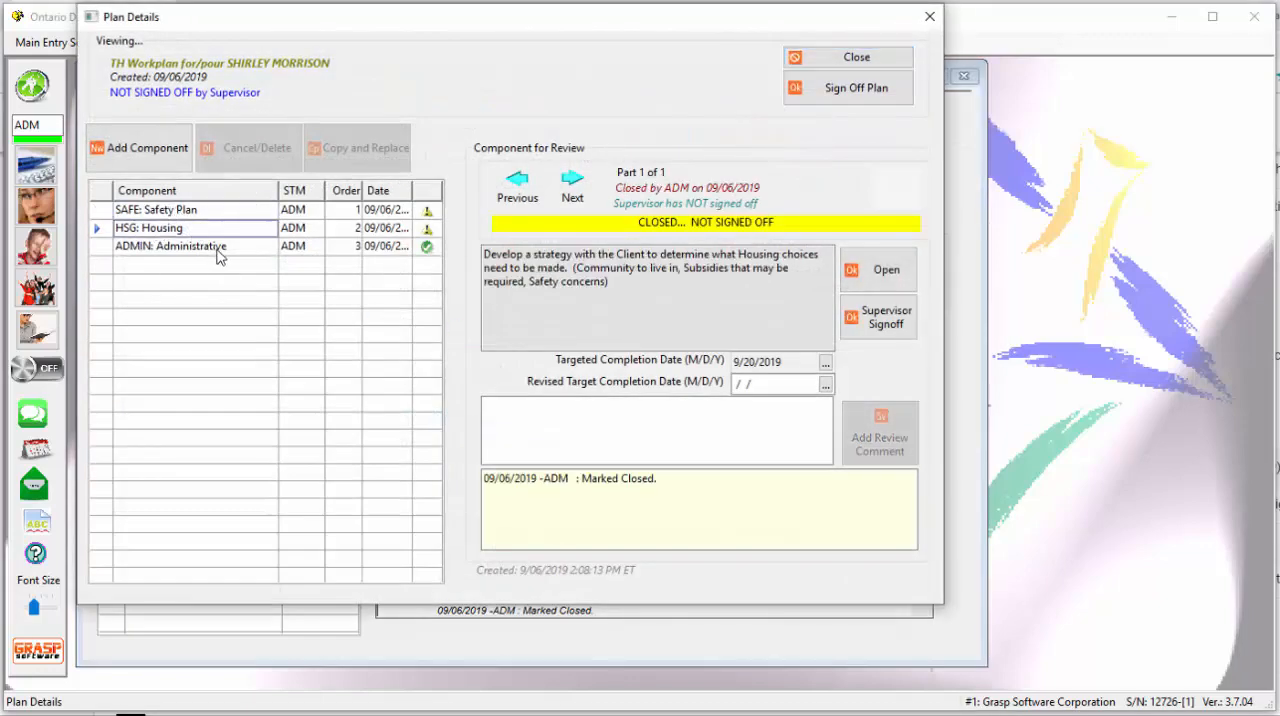
left_click(220, 250)
left_click(228, 213)
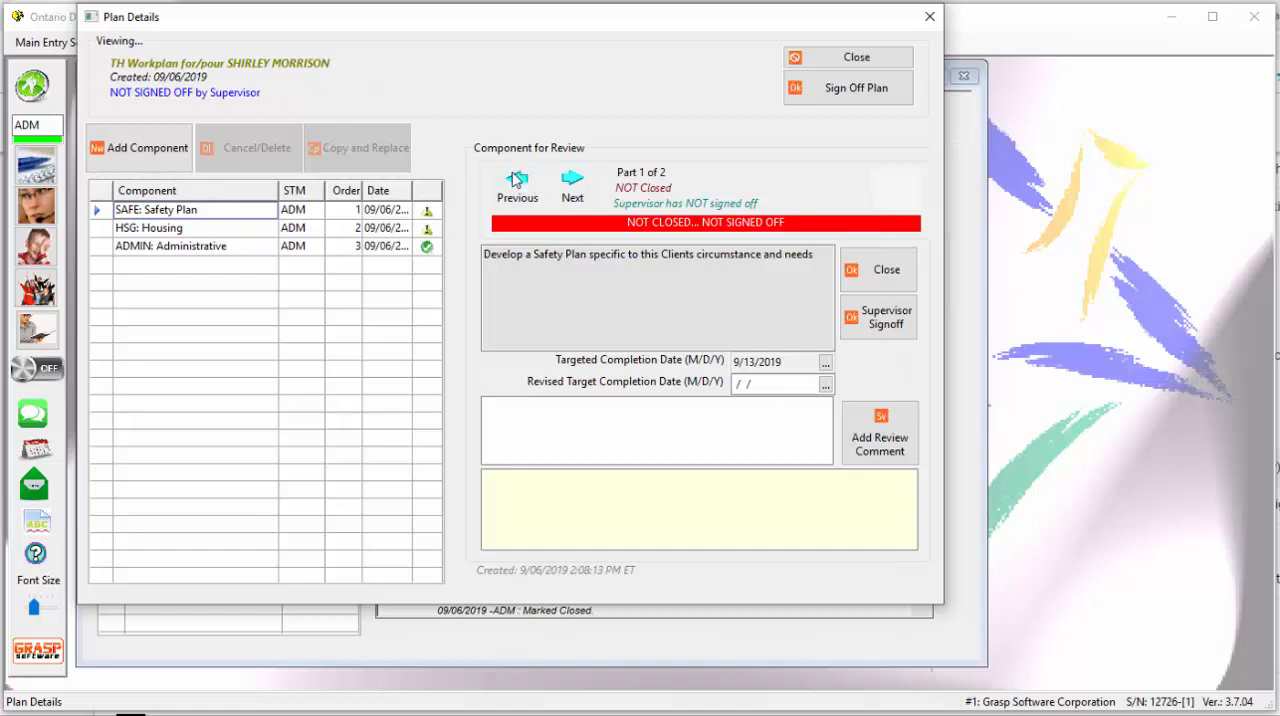
- Mark part 1 of the SAFE: Safety Plan component as closed and signed off by the supervisor, and leave the plan details
left_click(862, 272)
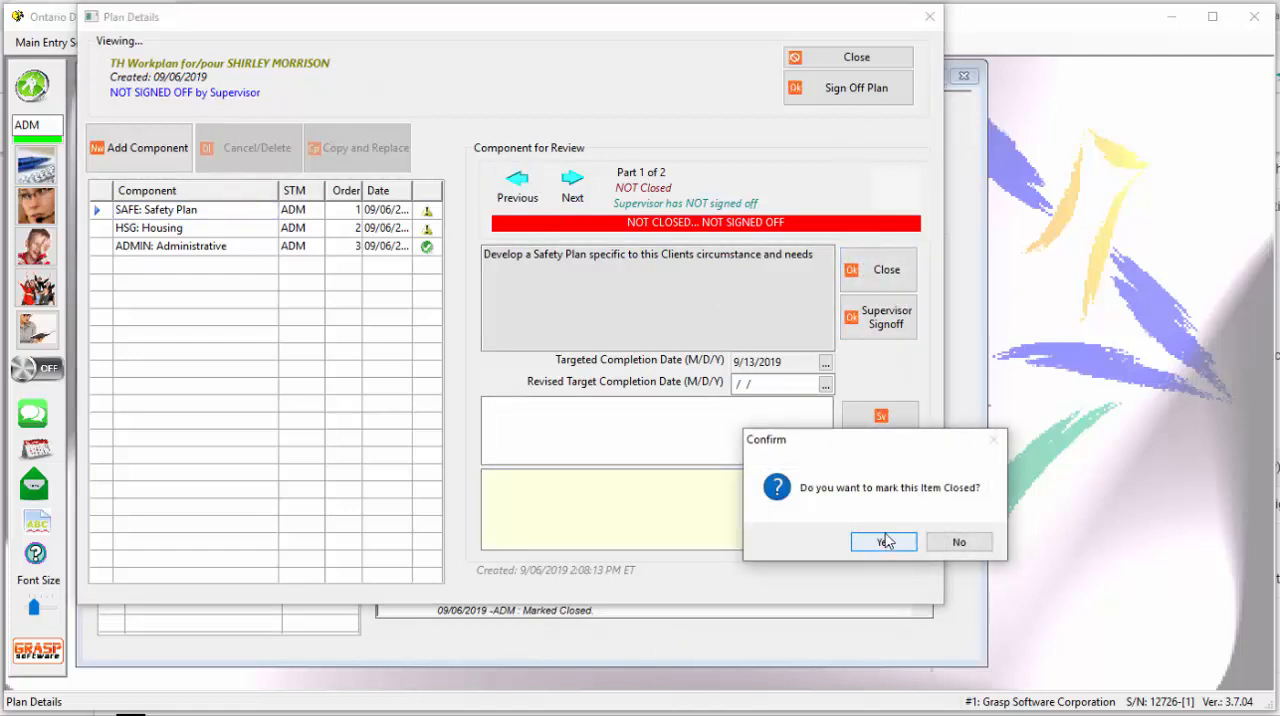
left_click(883, 541)
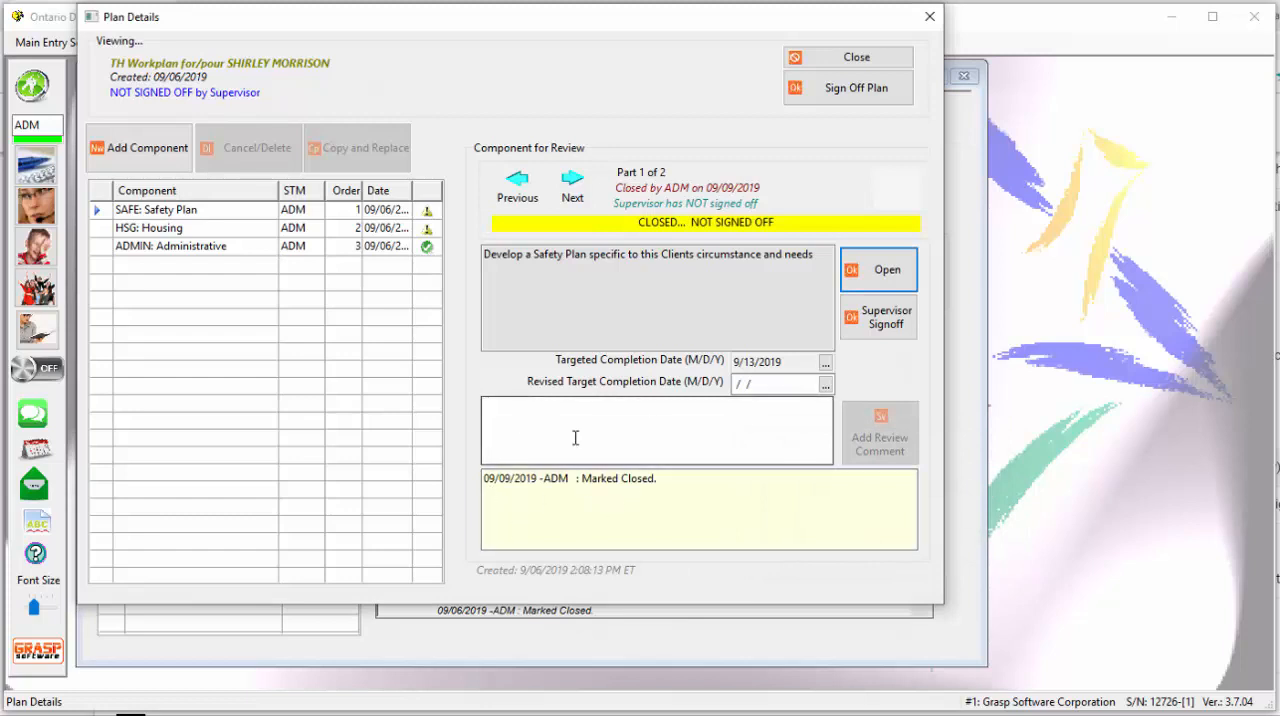
left_click(879, 323)
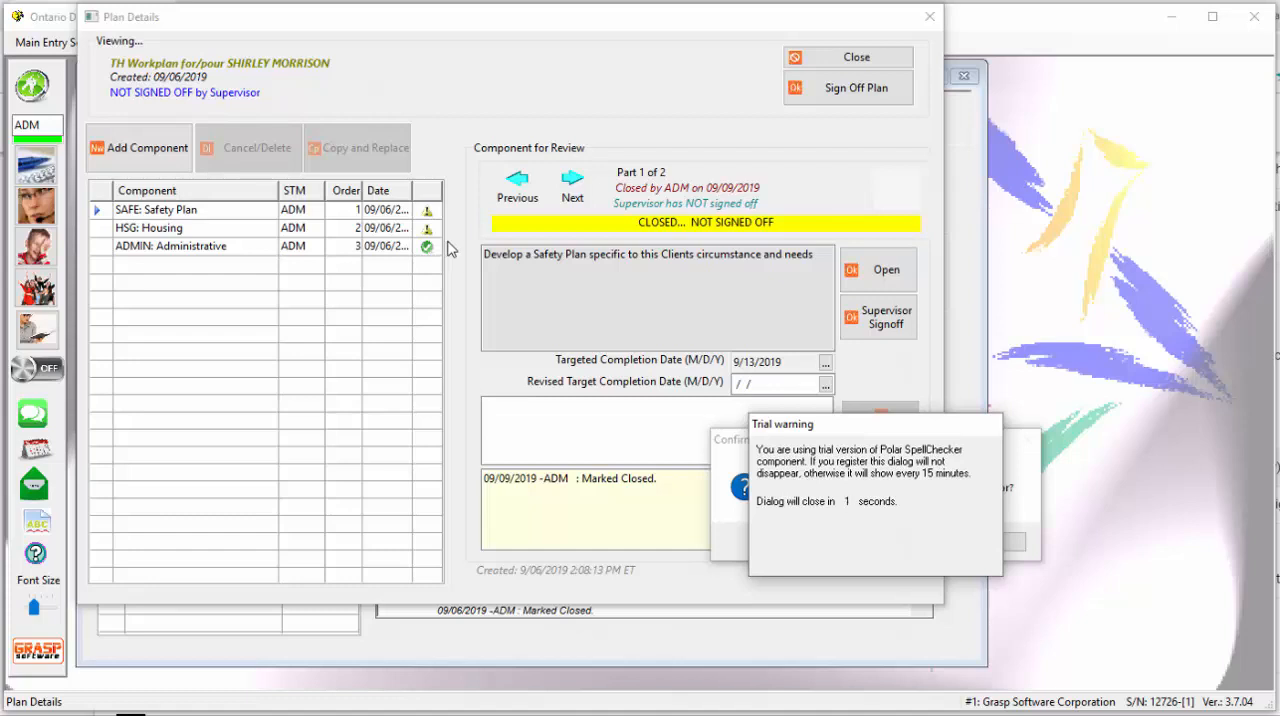
left_click(918, 546)
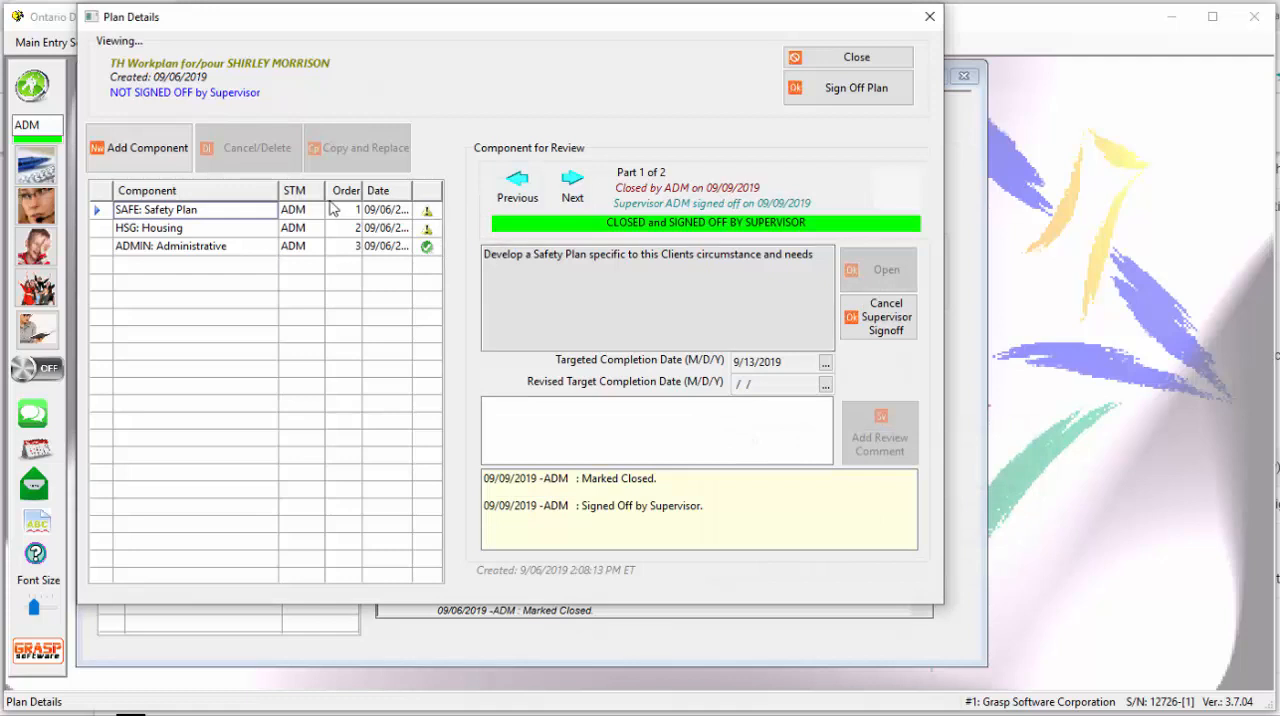
left_click_drag(342, 22, 395, 83)
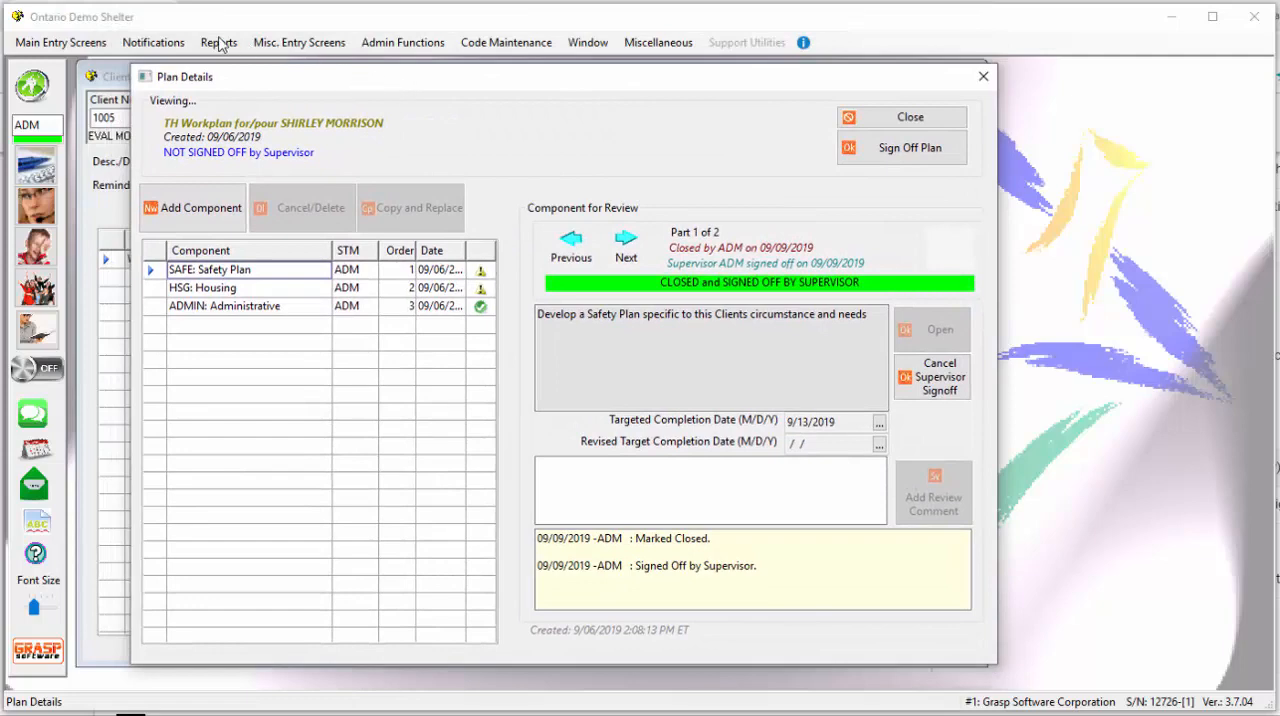
left_click(904, 120)
- Open the Service Plan State report for active plans and include plans without issues
left_click(217, 43)
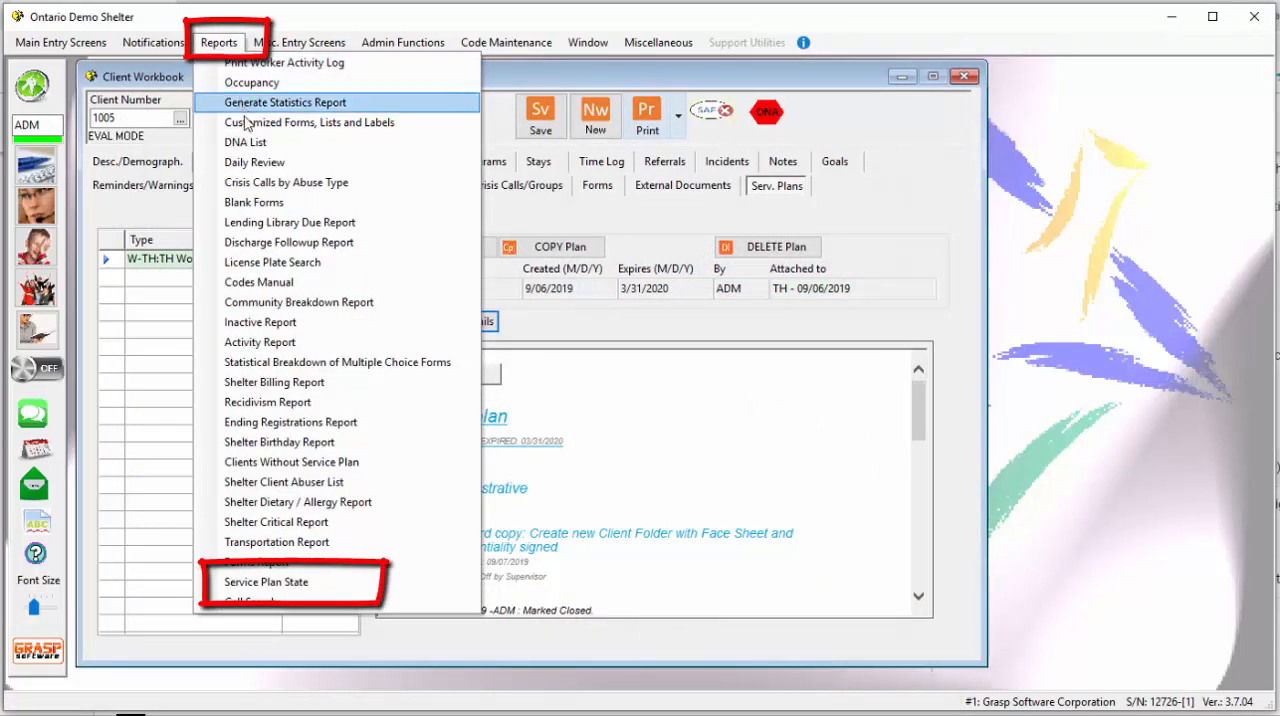
left_click(330, 590)
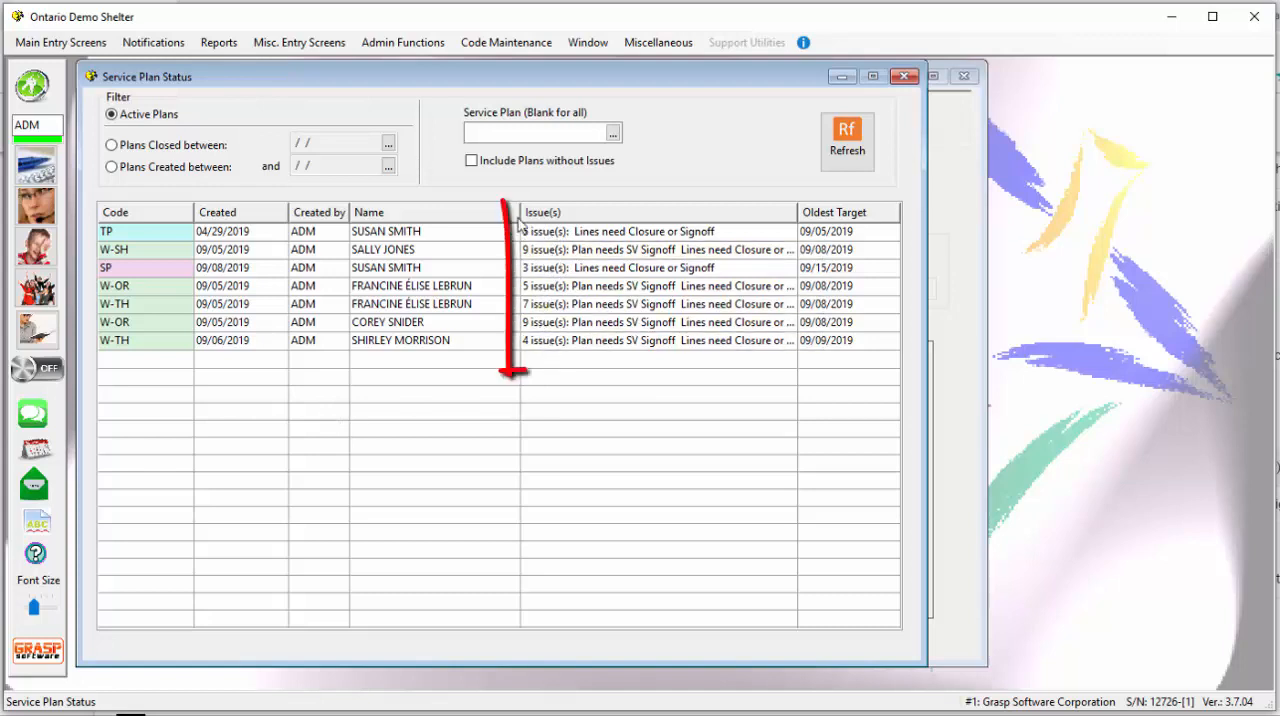
left_click(471, 161)
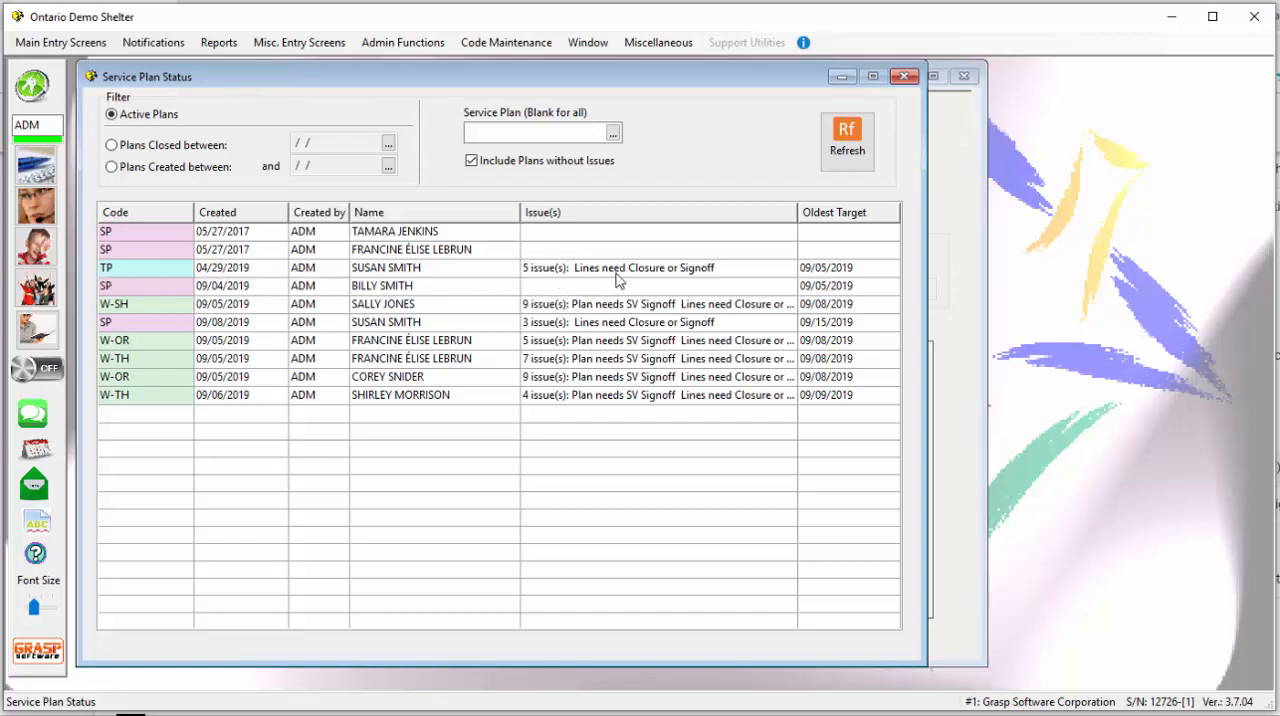
- Open the Transition Plan created 04/29/2019 from the report and select its TEST component with order number 8
left_click(137, 275)
double_click(137, 275)
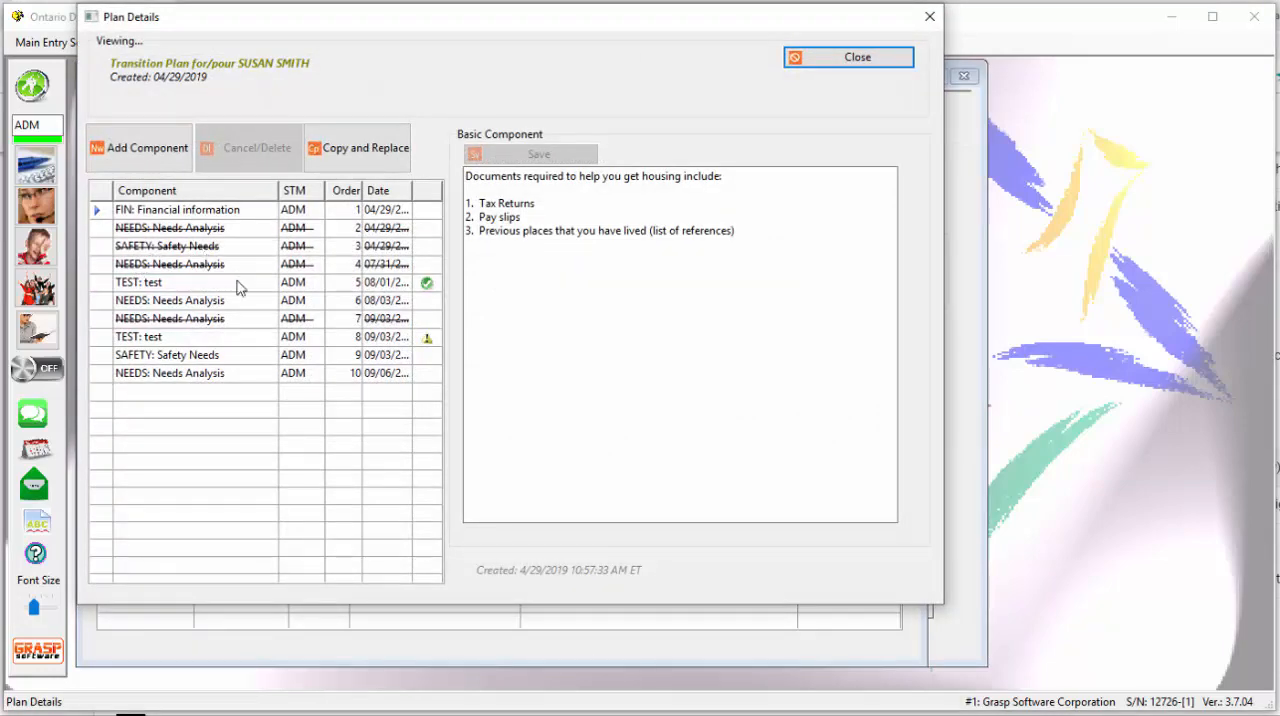
left_click(182, 343)
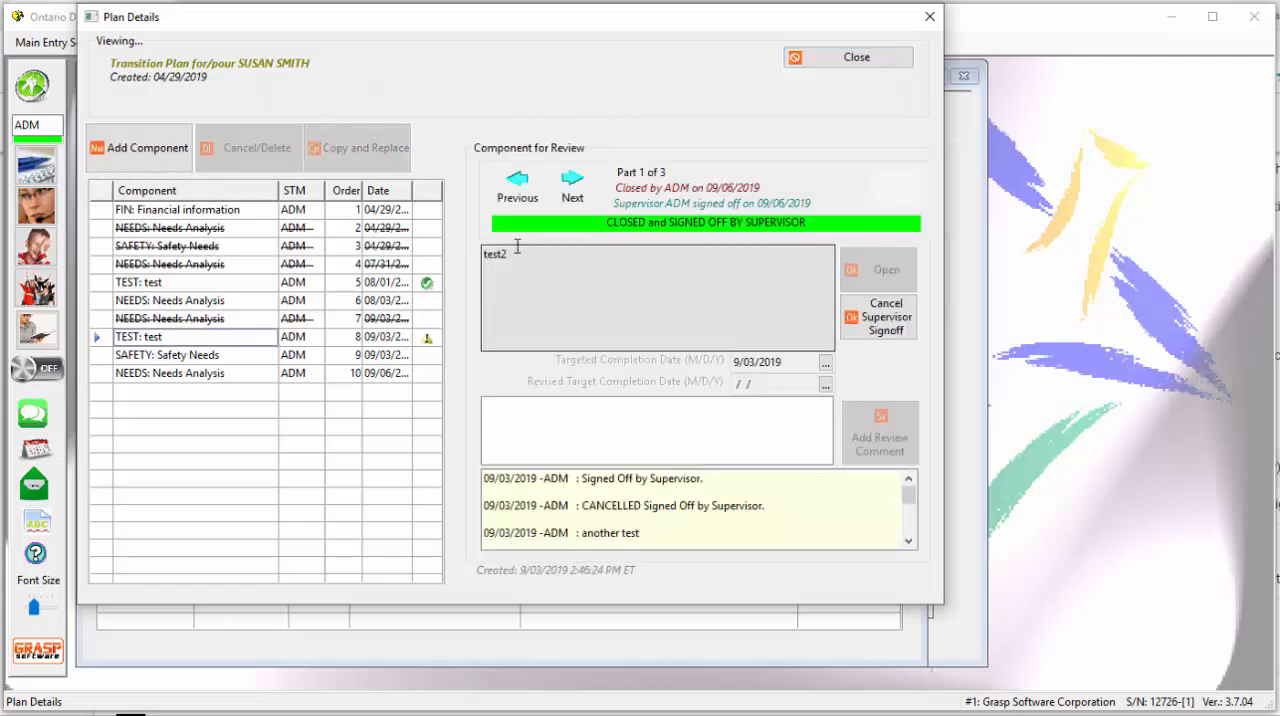
- Cancel the supervisor signoff on part 1 of the TEST component and sign it off again as supervisor
left_click(880, 340)
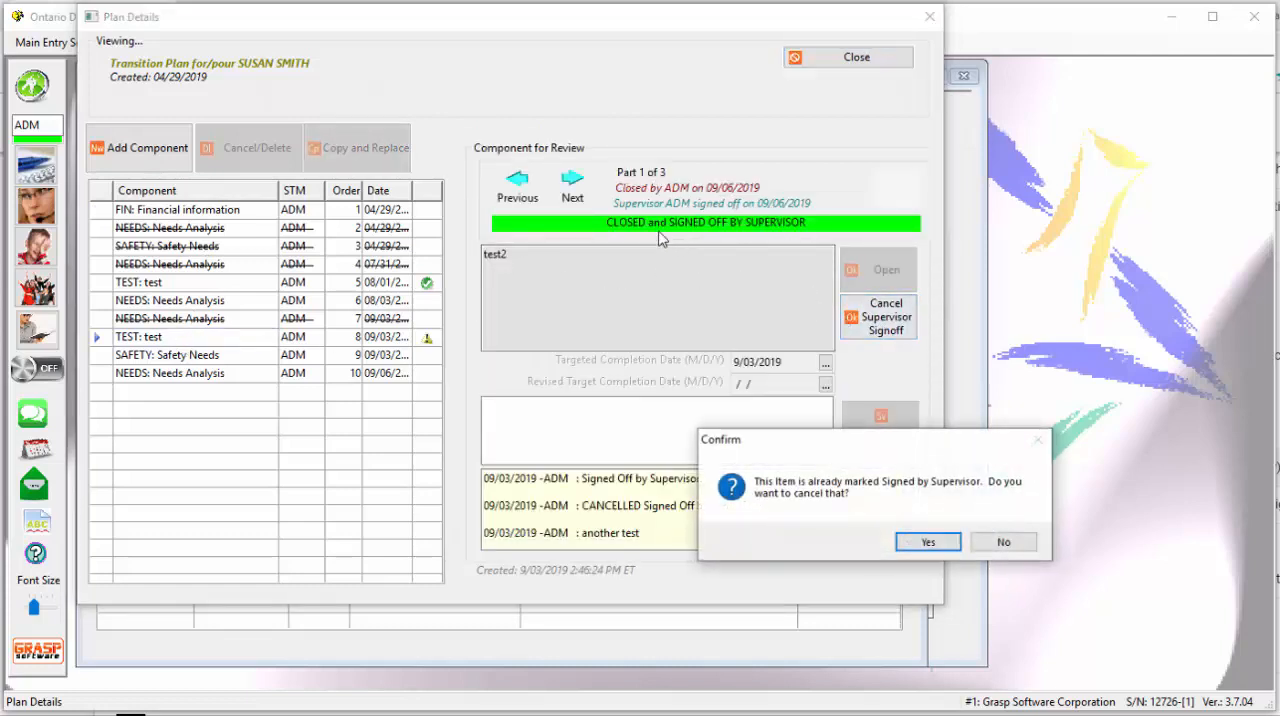
left_click(928, 543)
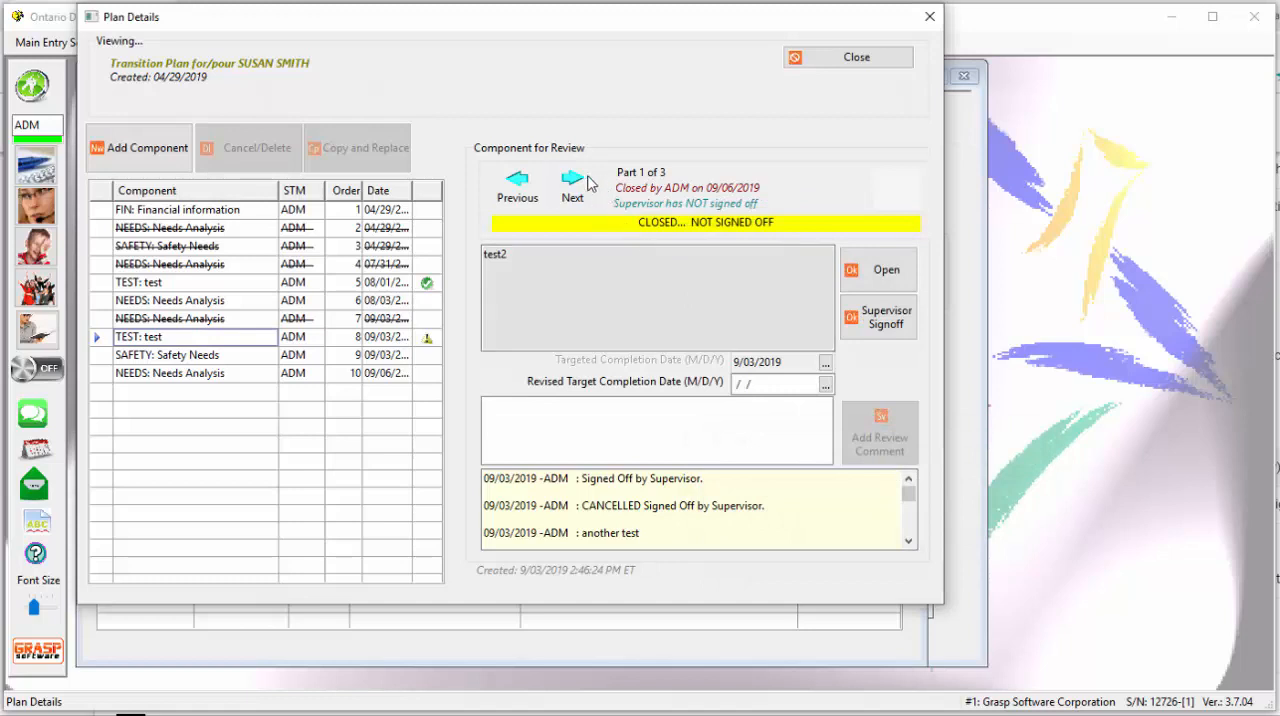
left_click(878, 317)
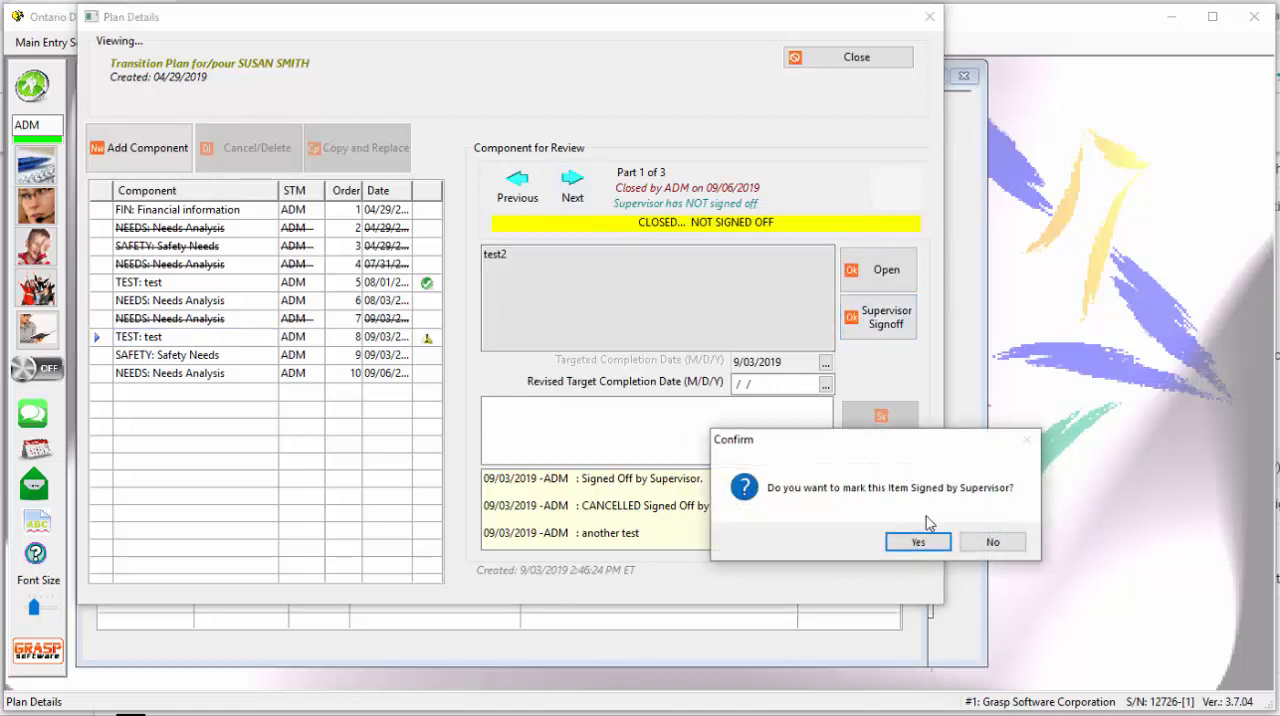
left_click(928, 545)
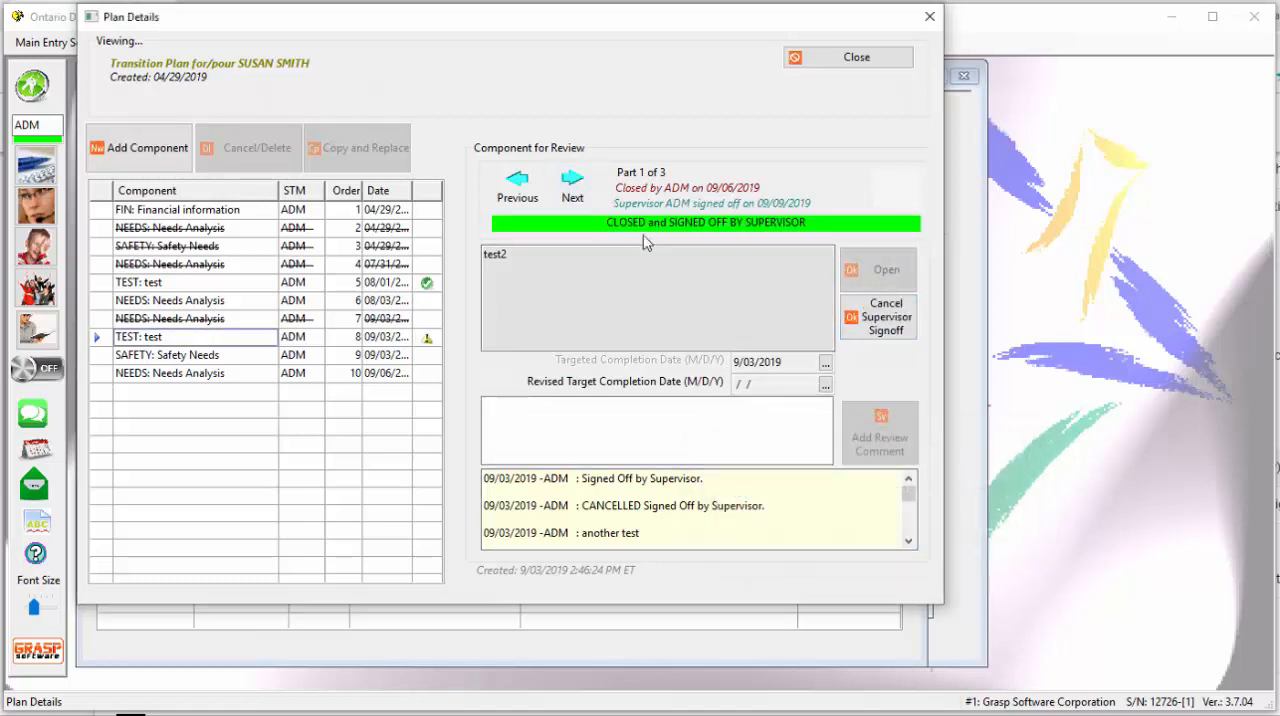
- Sign off part 2 of the TEST component as supervisor, then leave the plan details after checking part 3 and refresh the report
left_click(572, 184)
left_click(878, 317)
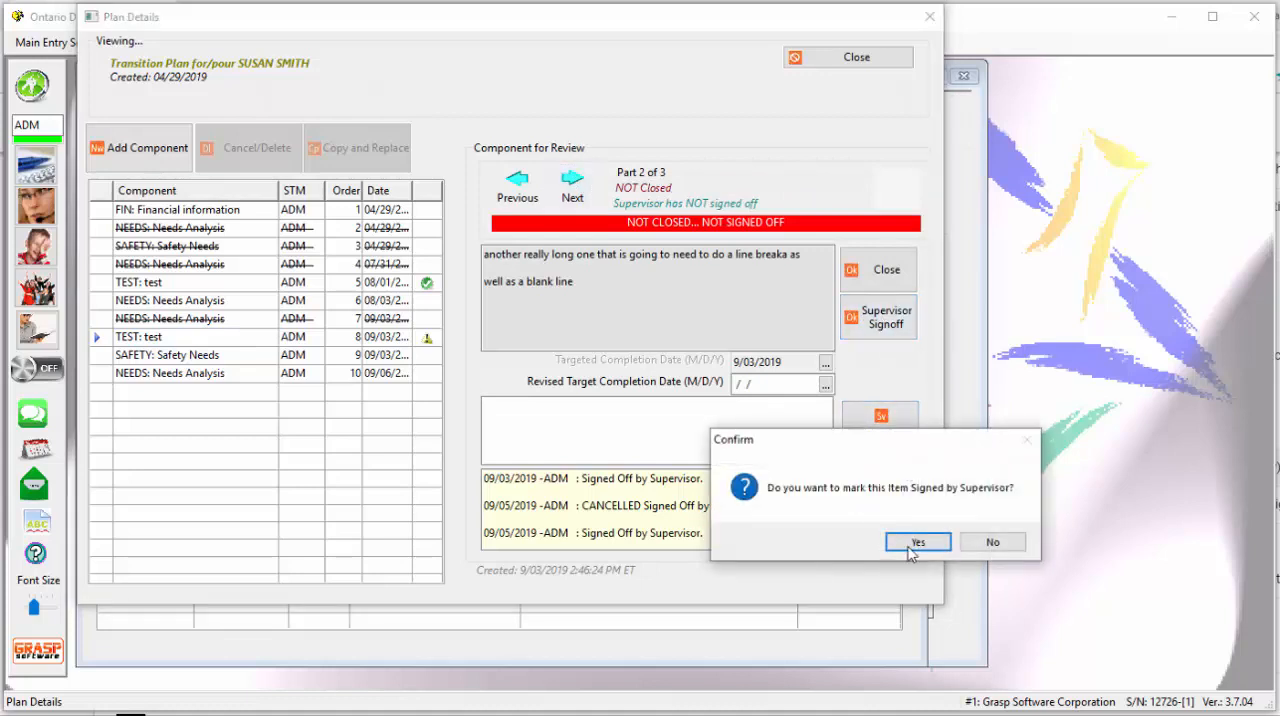
left_click(912, 543)
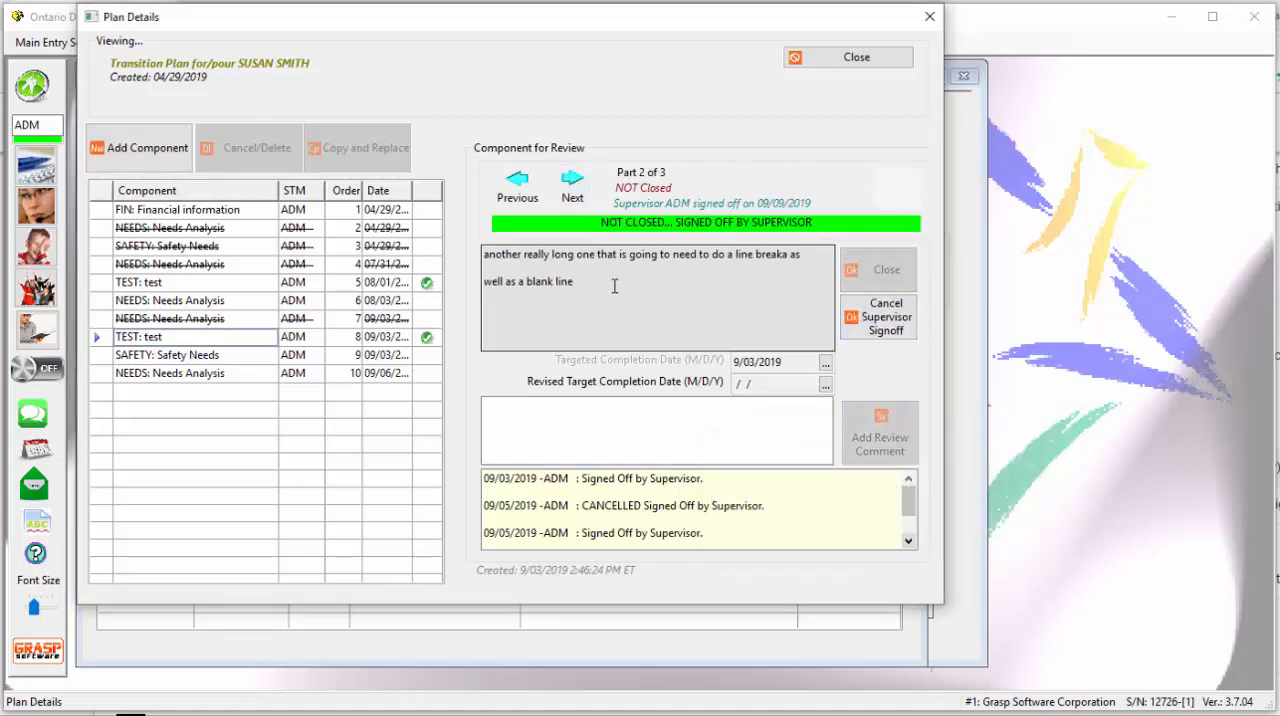
left_click(572, 184)
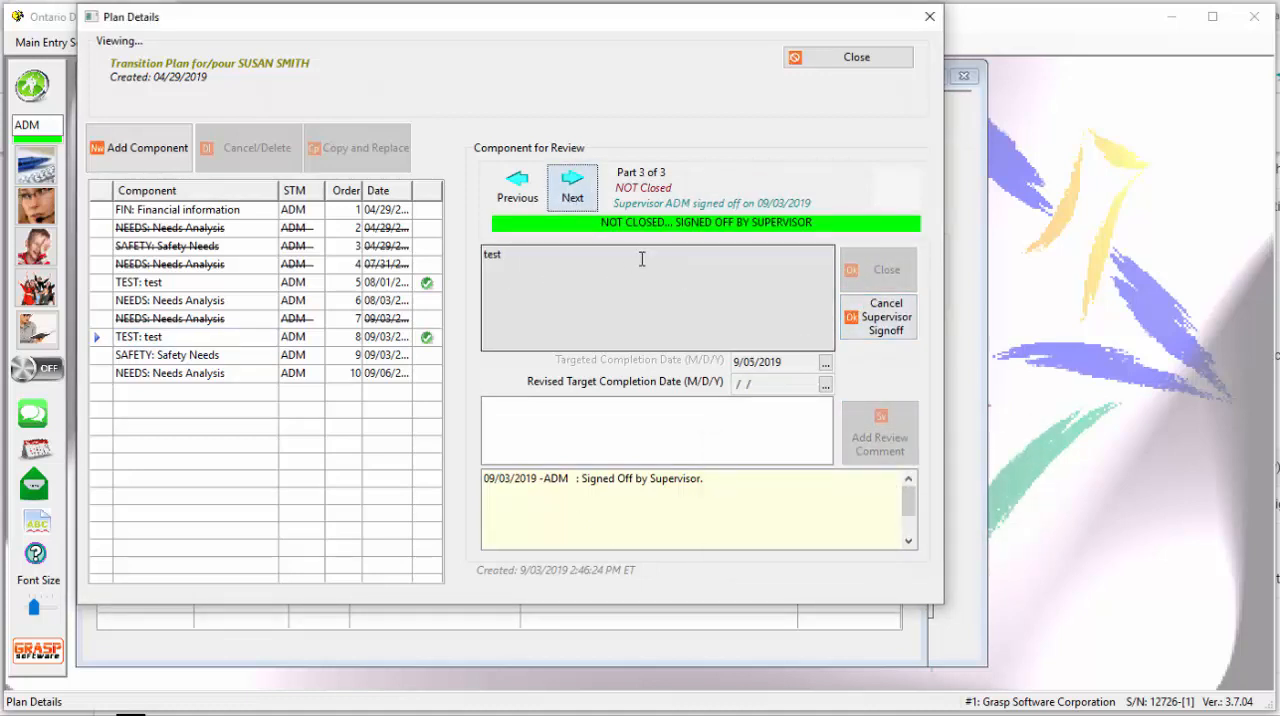
left_click(852, 58)
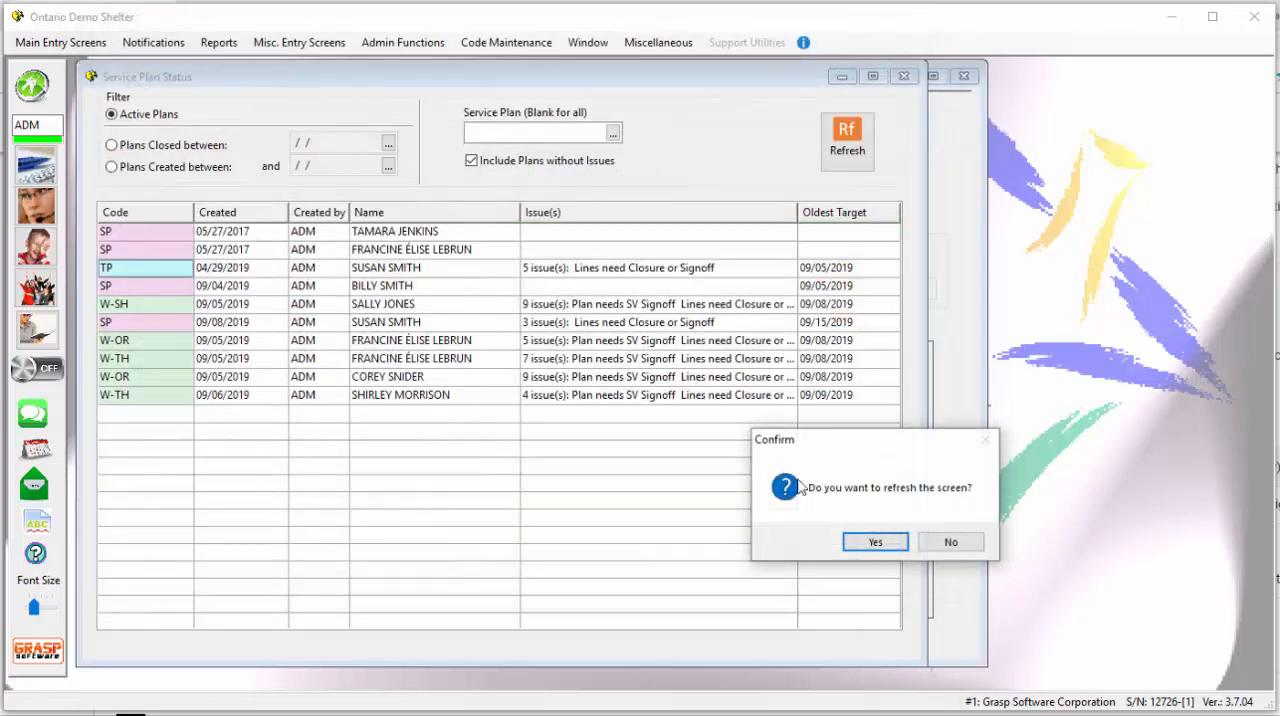
left_click(880, 545)
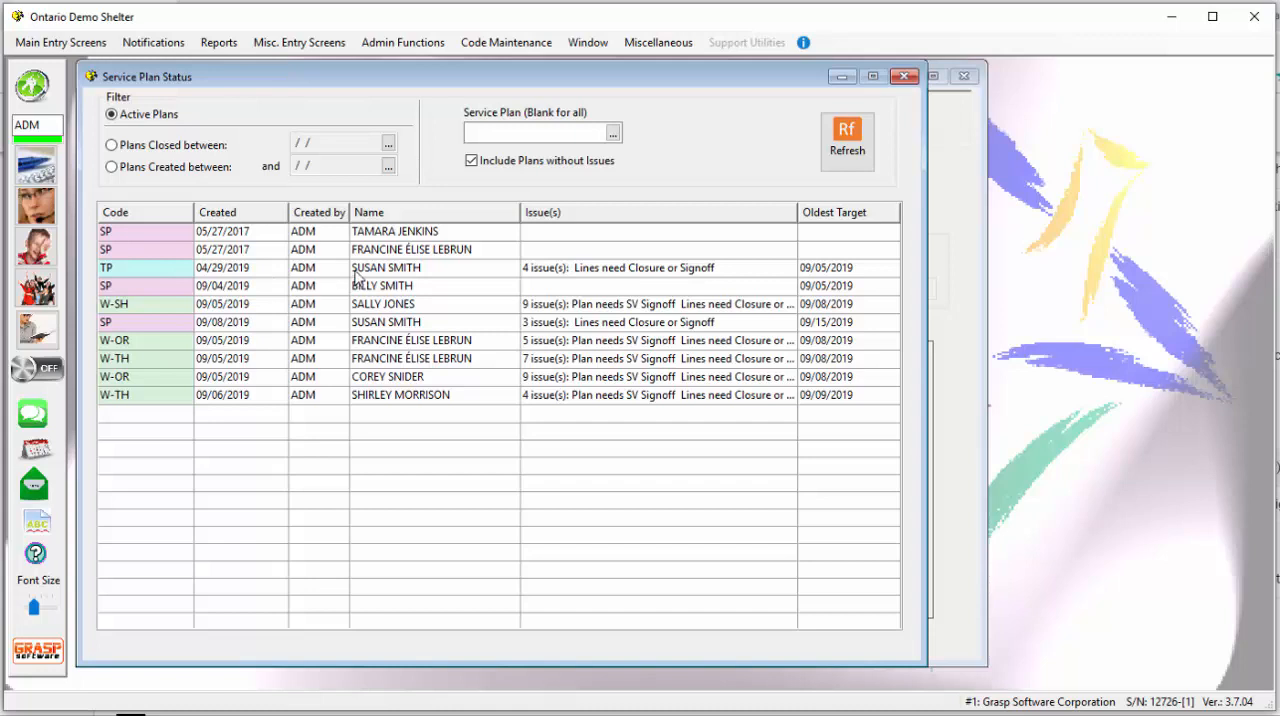
- Examine the components of the Shelter General Workplan (W-SH) created 09/05/2019, then return to the report and refresh it
left_click(121, 311)
double_click(122, 312)
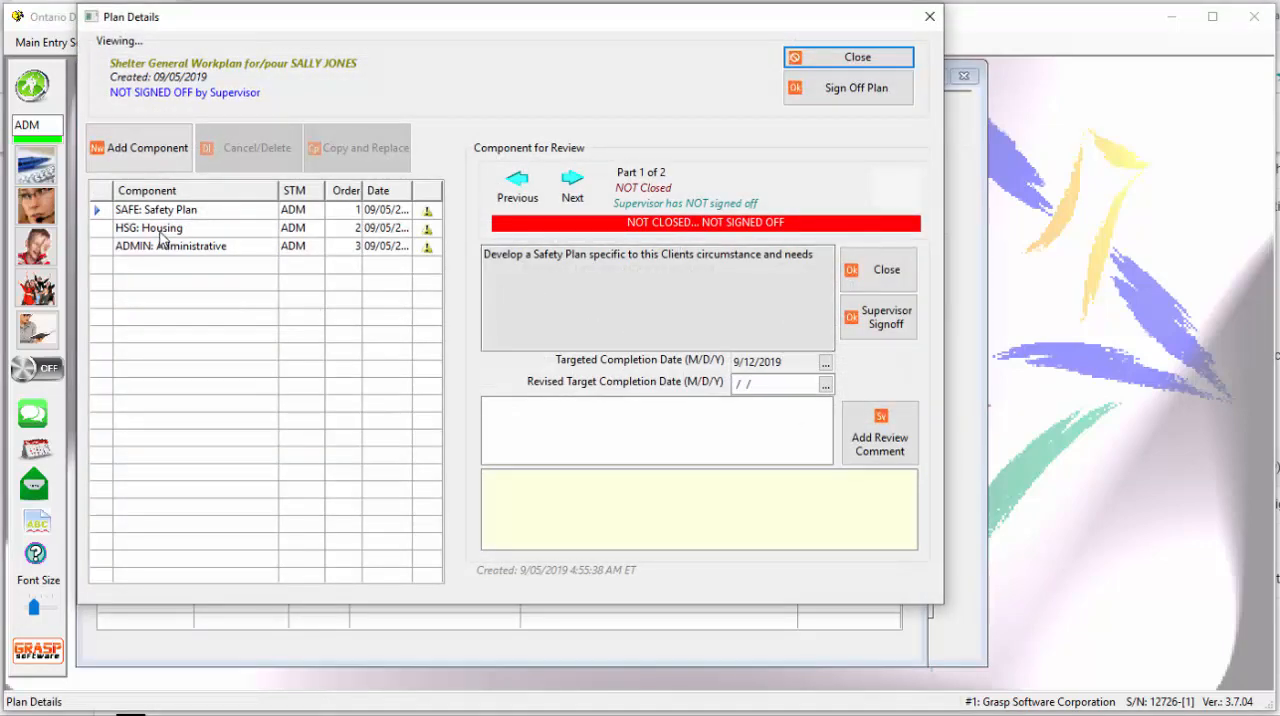
key("Down")
key("Down")
key("Up")
key("Up")
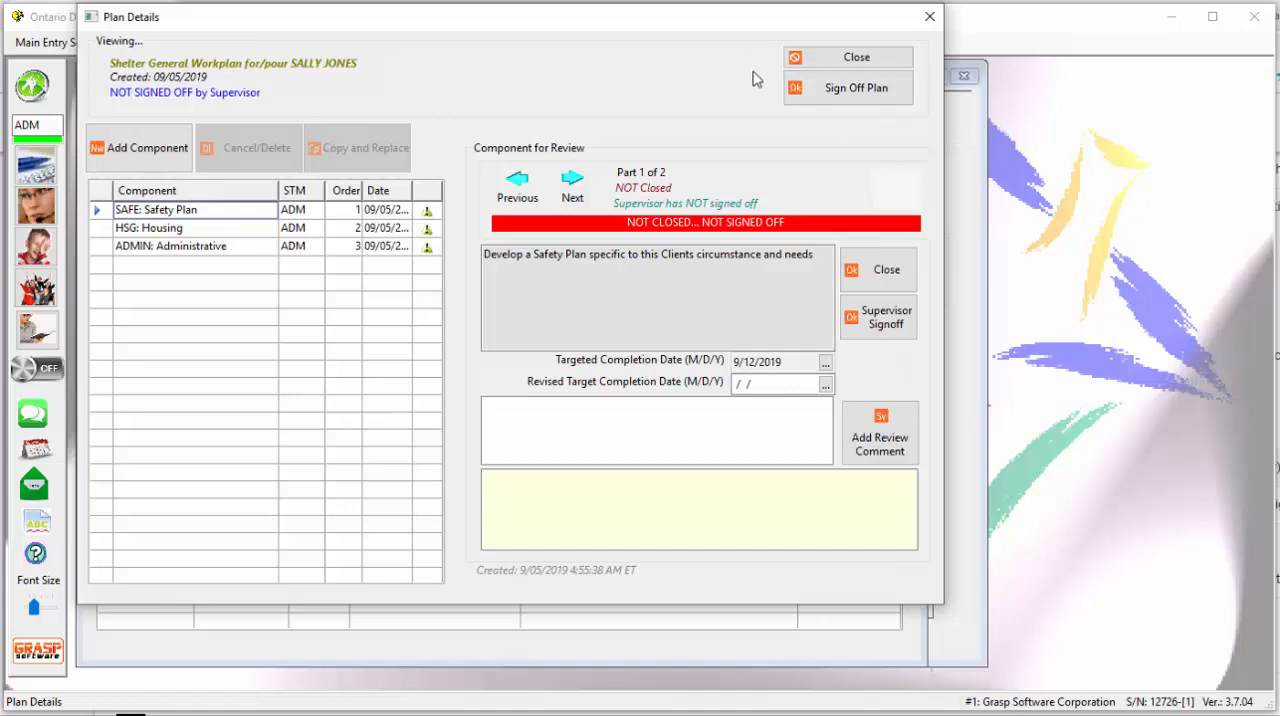
left_click(876, 60)
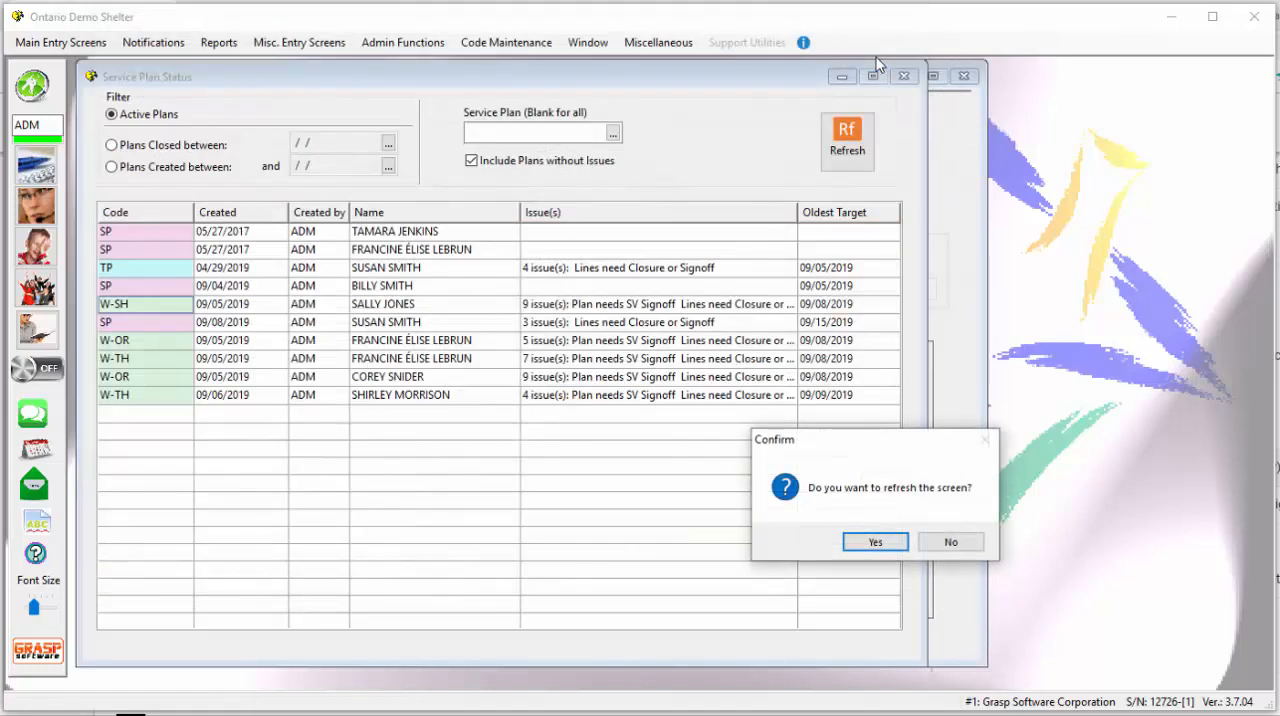
left_click(876, 543)
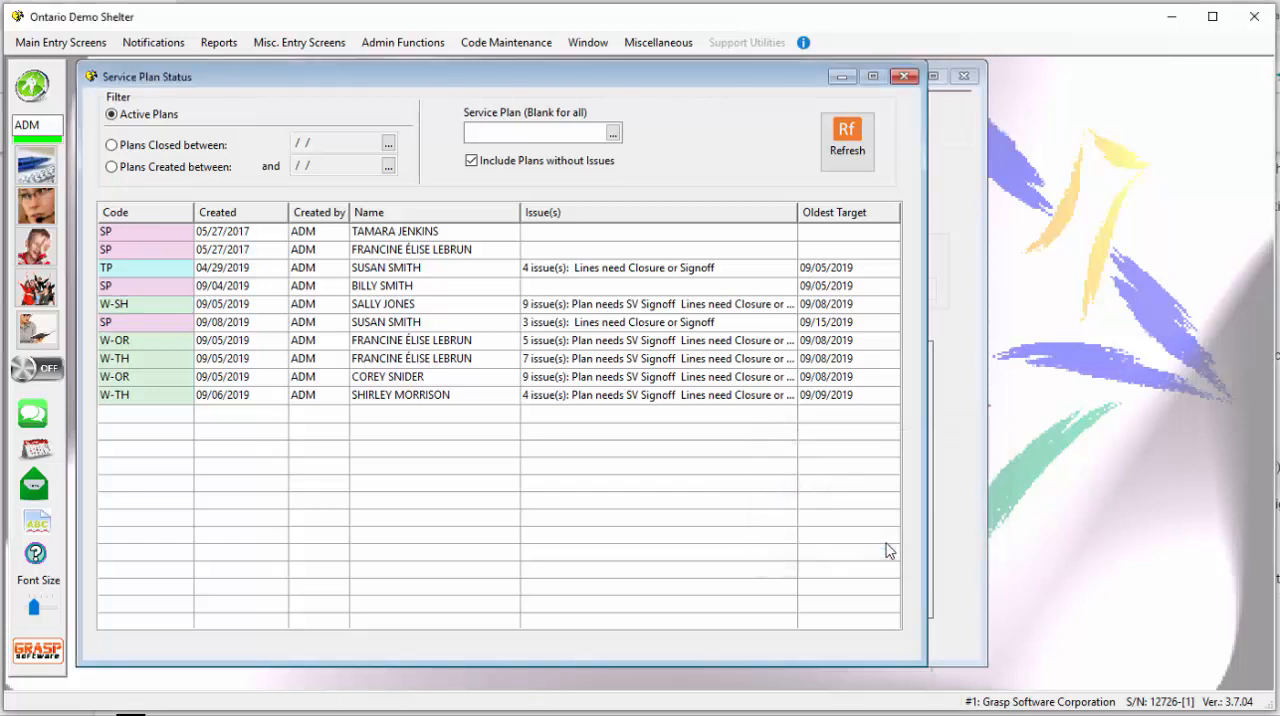
- Compare the report's filters for plans closed and plans created between dates, ending on active plans
left_click(112, 145)
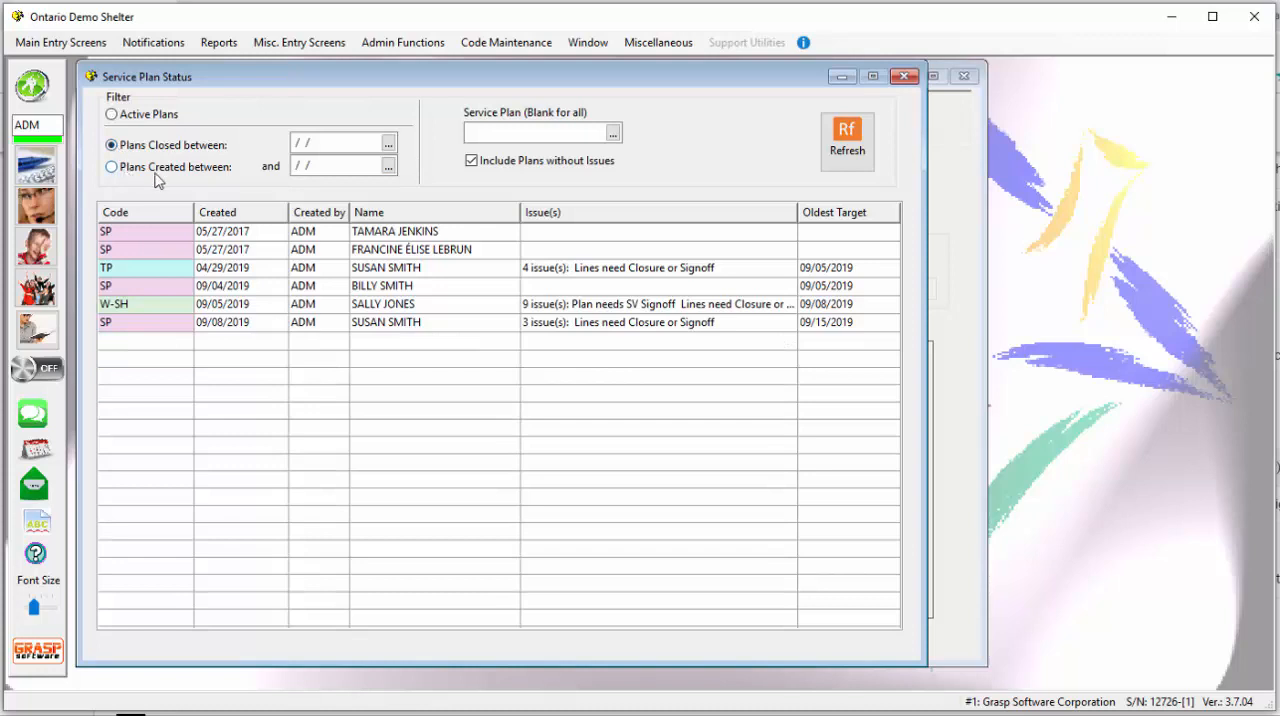
left_click(112, 168)
left_click(111, 145)
left_click(111, 114)
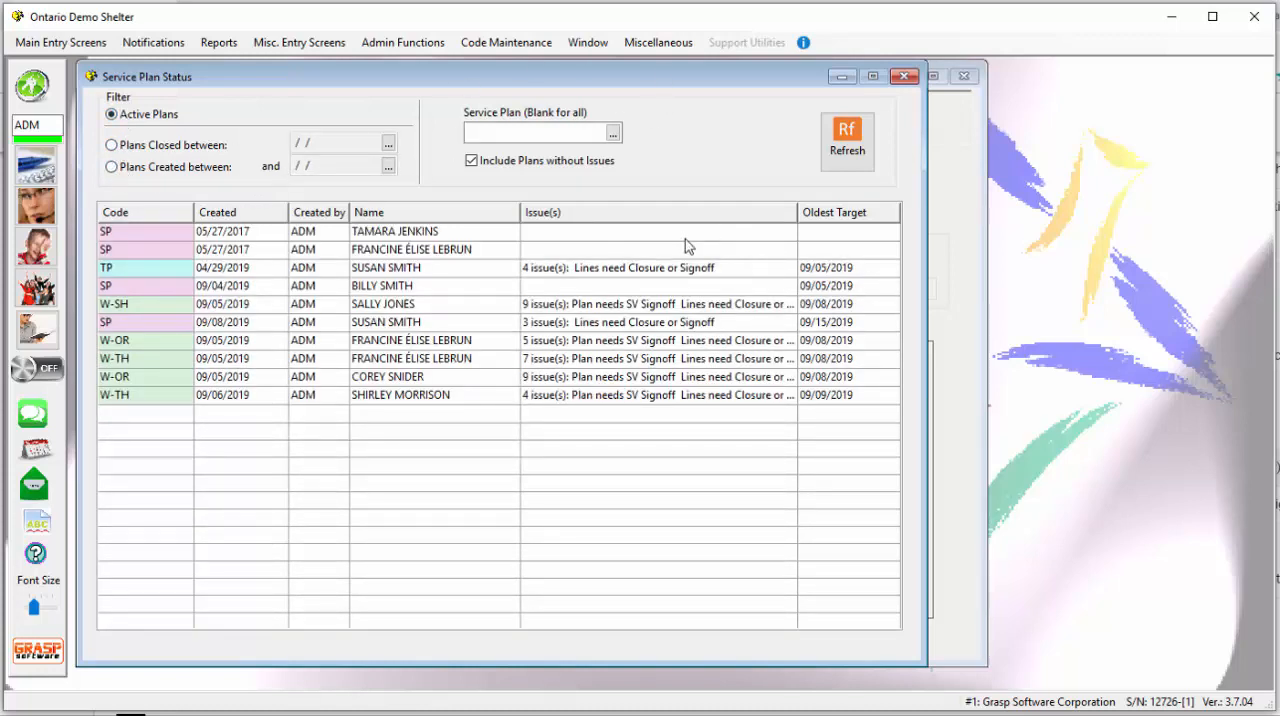
- Limit the status report to the W-OR Outreach Workplan service plan
left_click(614, 137)
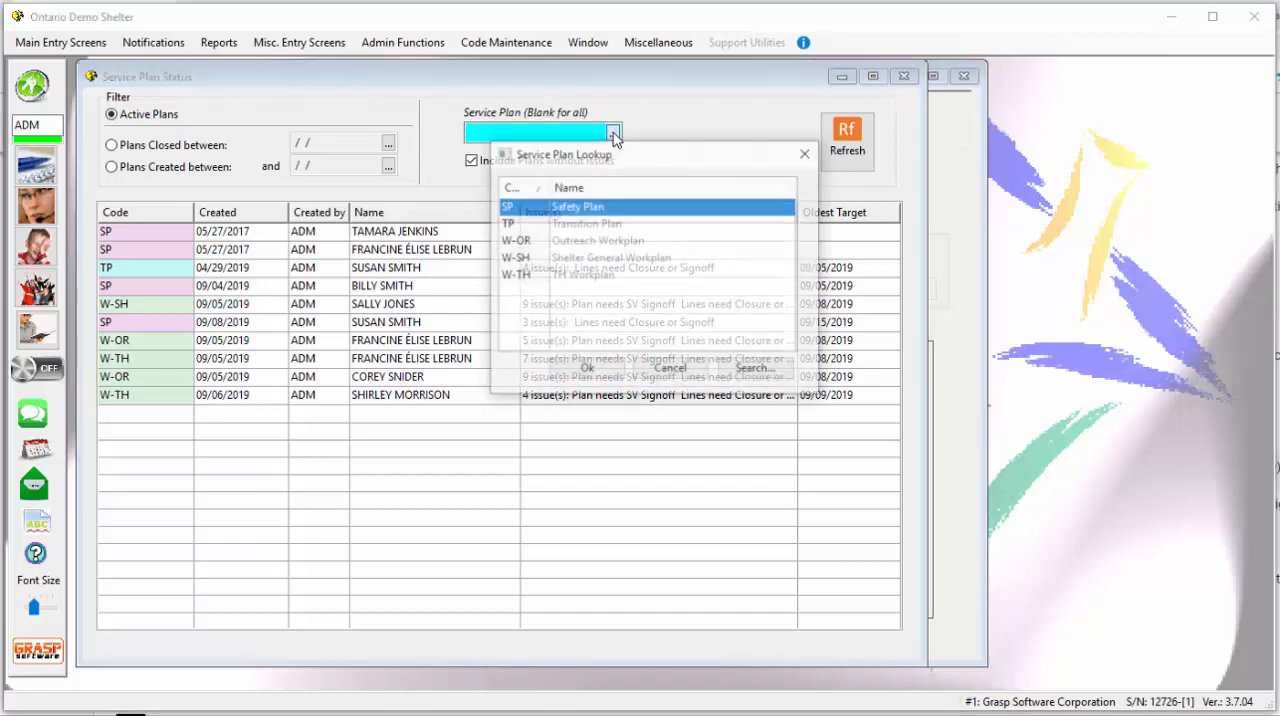
left_click(516, 244)
double_click(518, 250)
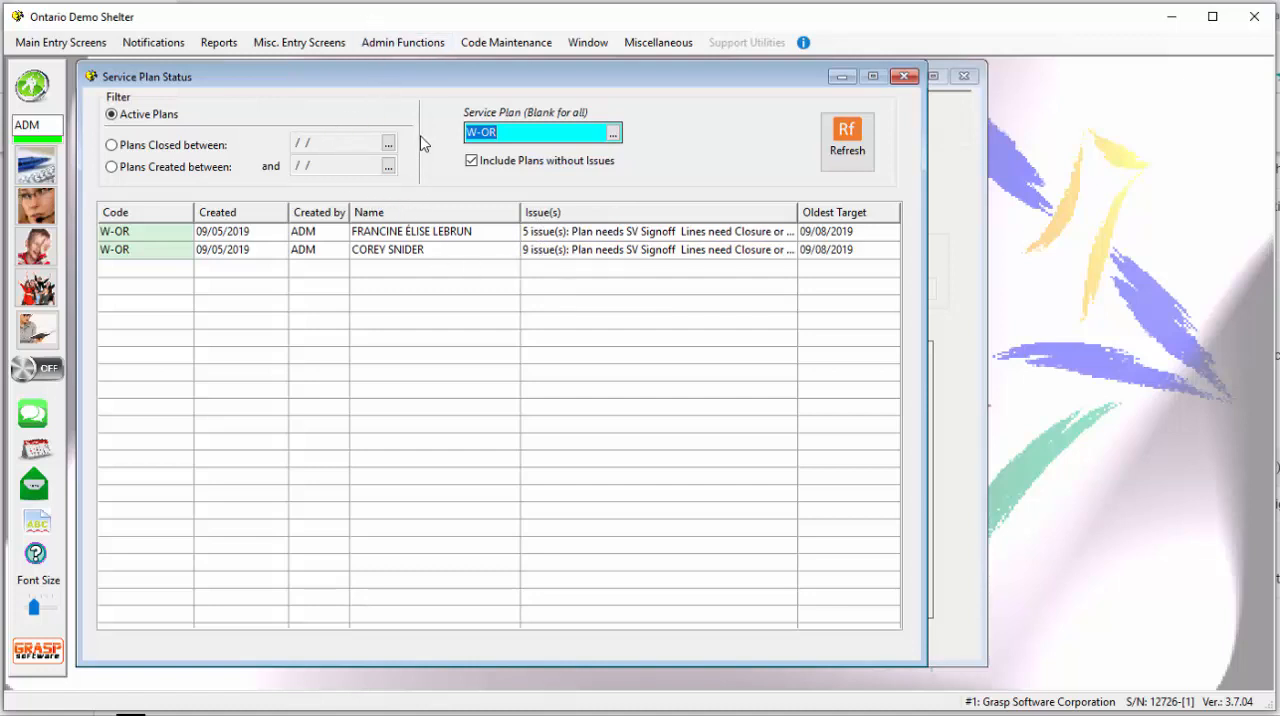
- Examine the plan types available for the W-OR Outreach Workplan in the Service Plan Codes, then leave the code list
left_click(503, 44)
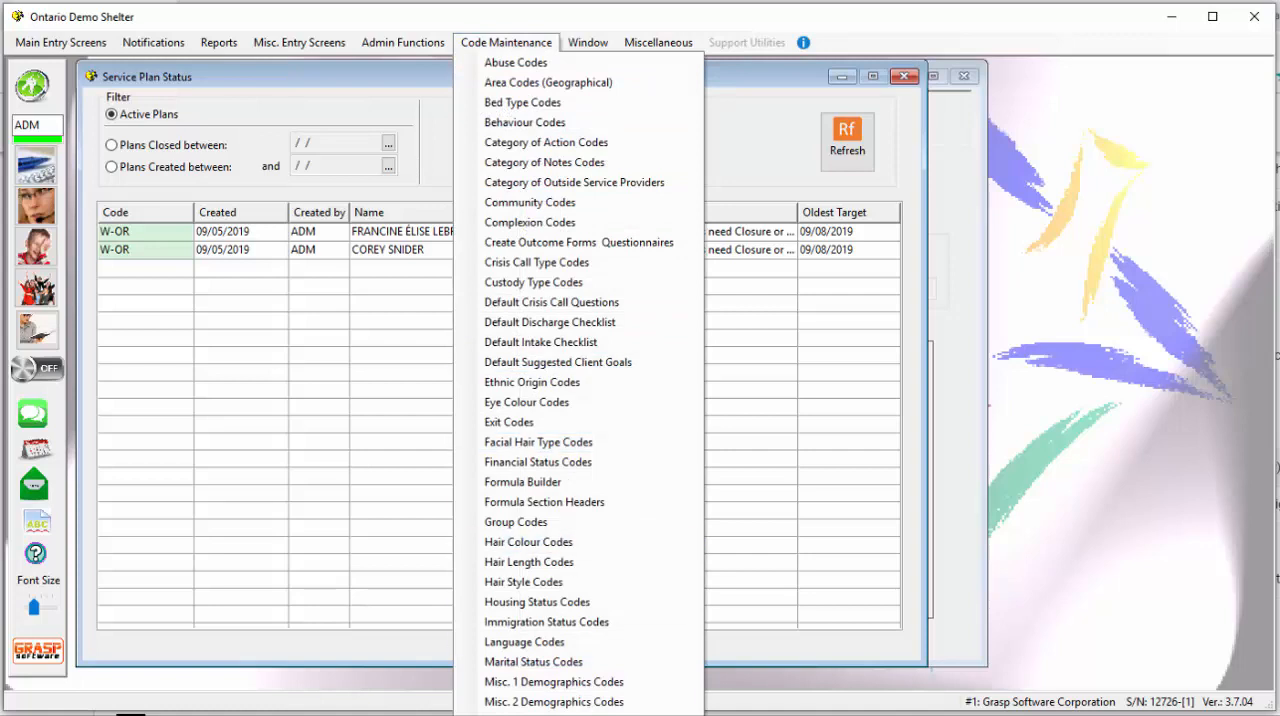
mouse_move(578, 714)
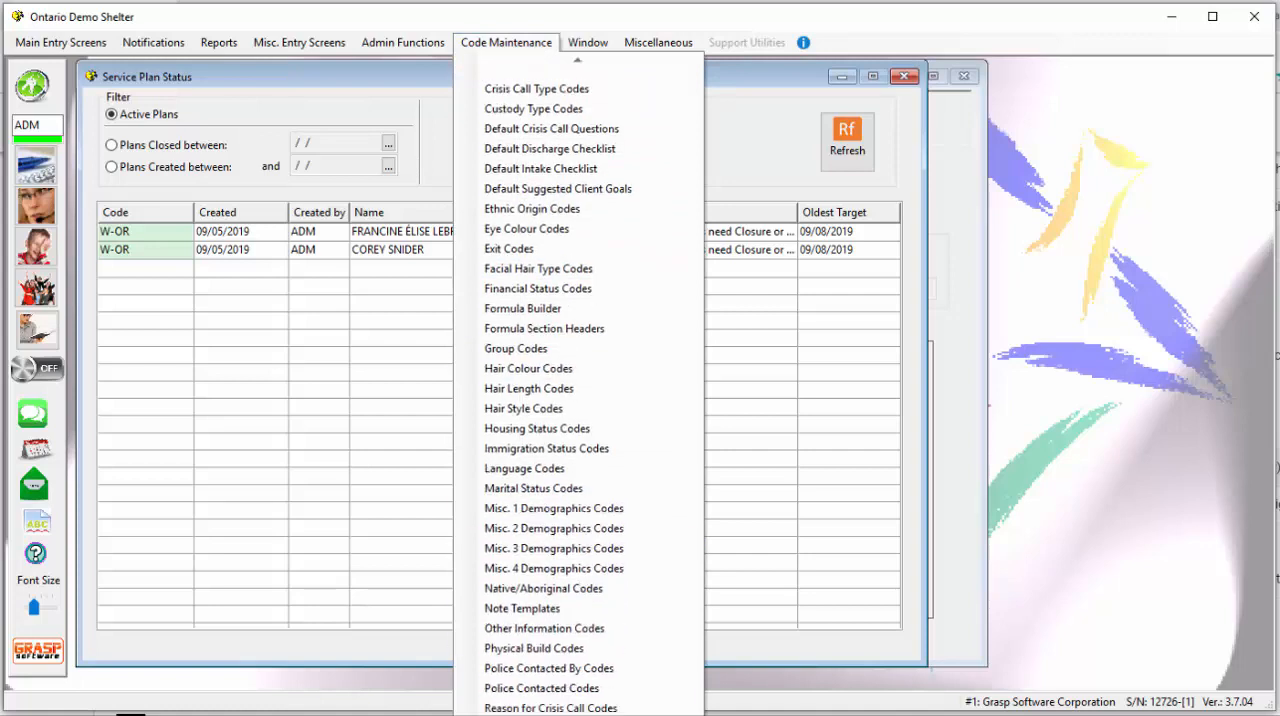
left_click(572, 714)
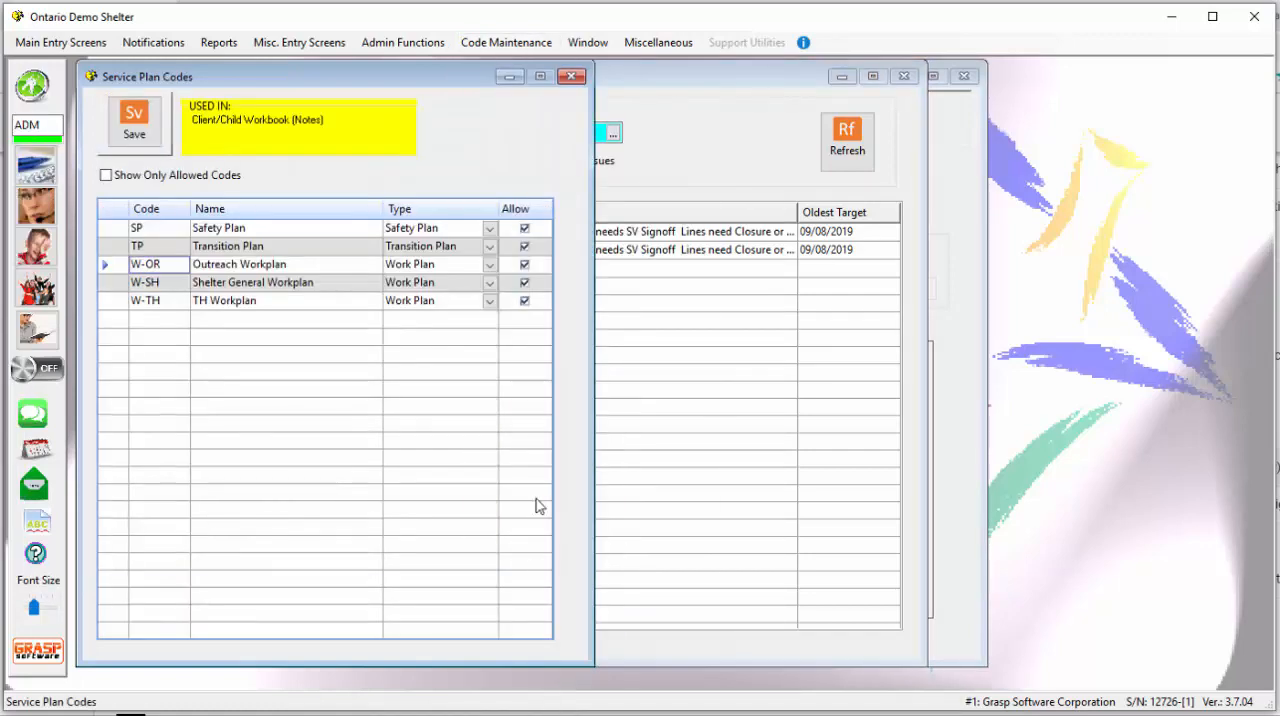
left_click(469, 268)
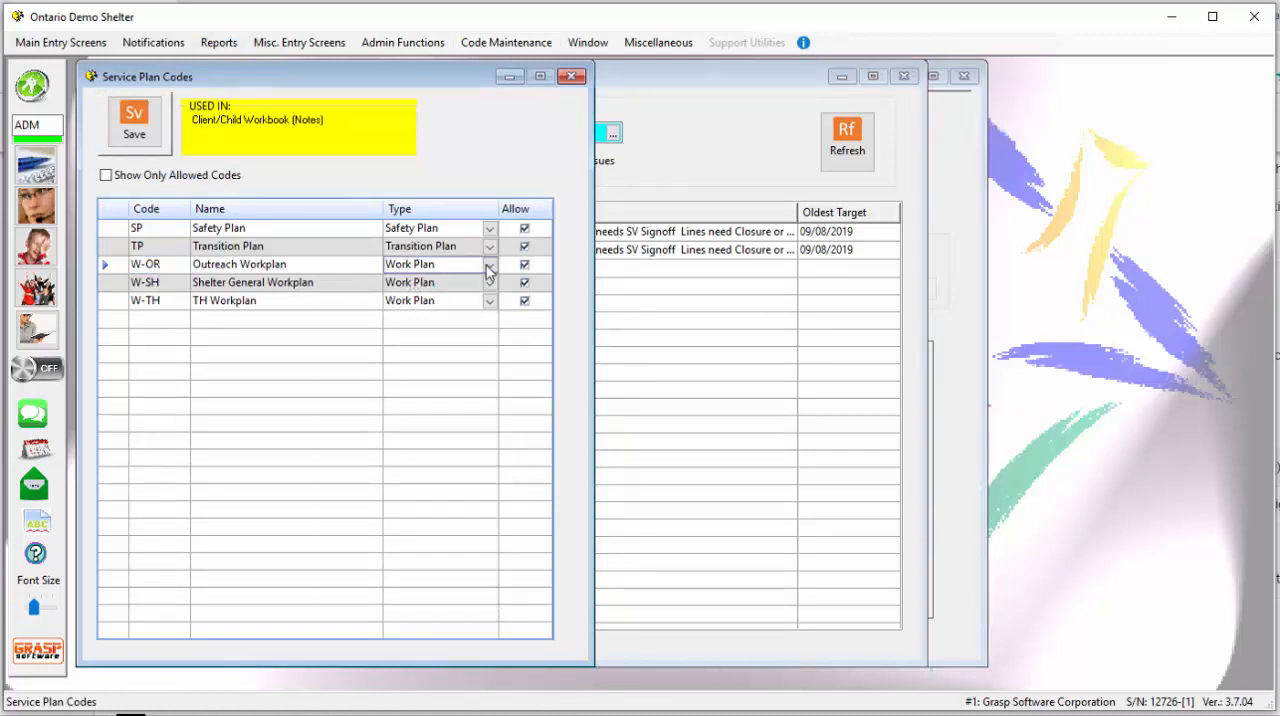
left_click(489, 266)
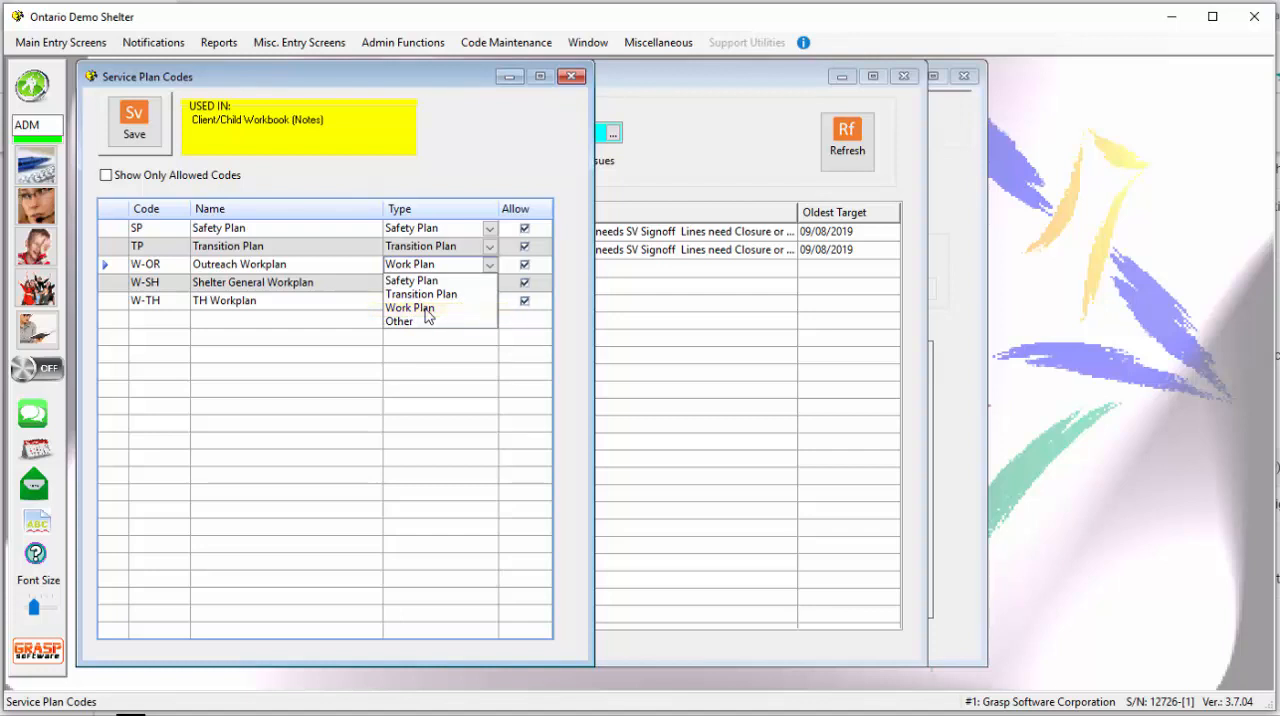
left_click(575, 85)
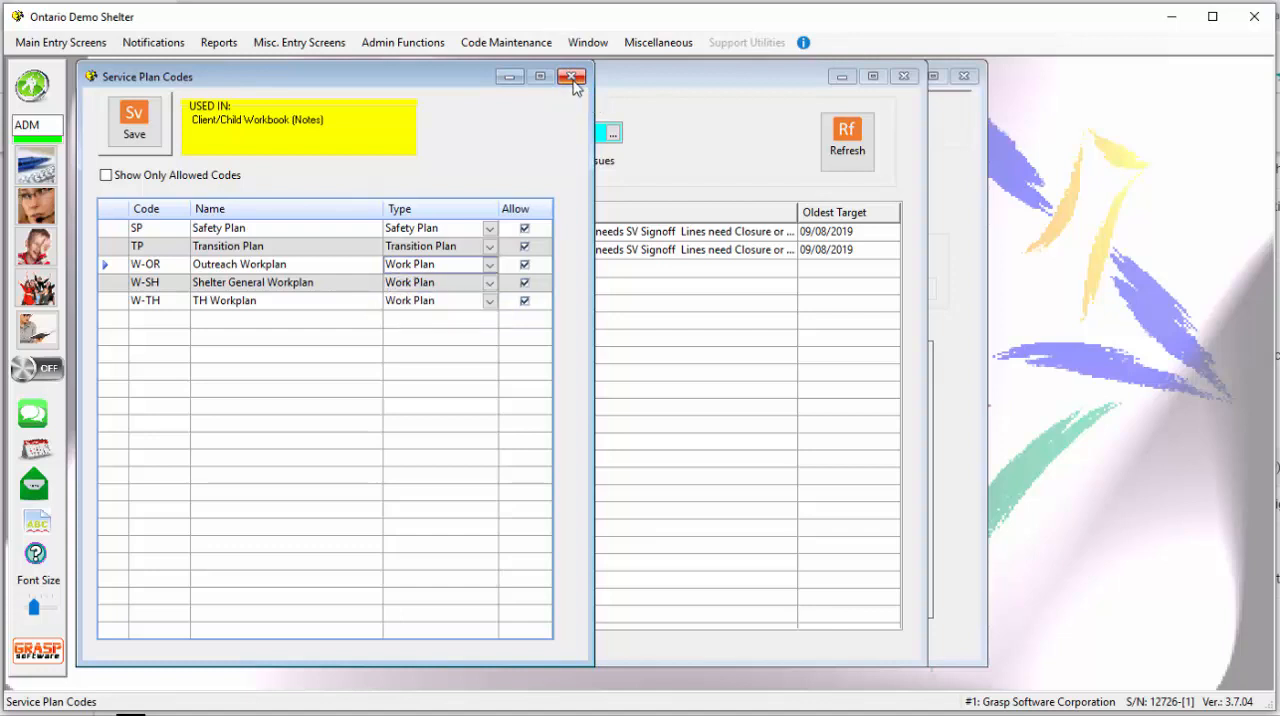
left_click(573, 80)
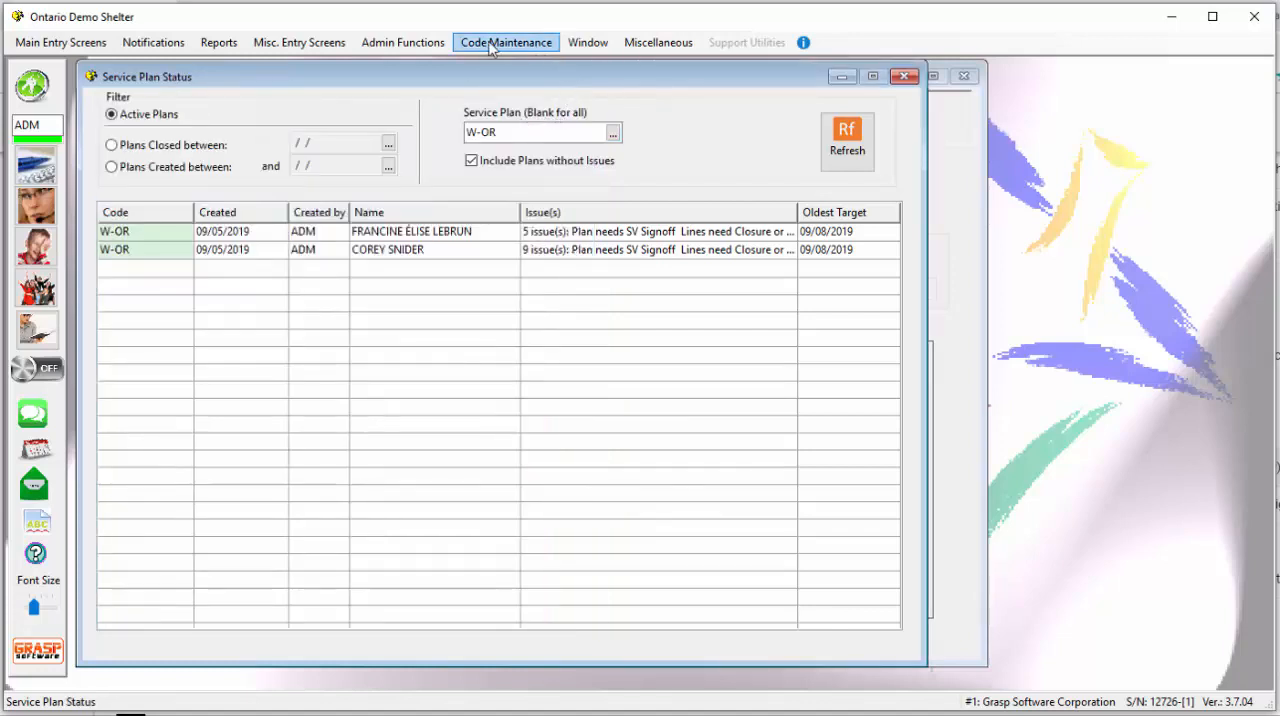
- Open the Service Plan Components maintenance and load the components of plan code SP, Safety Plan
left_click(550, 45)
mouse_move(577, 713)
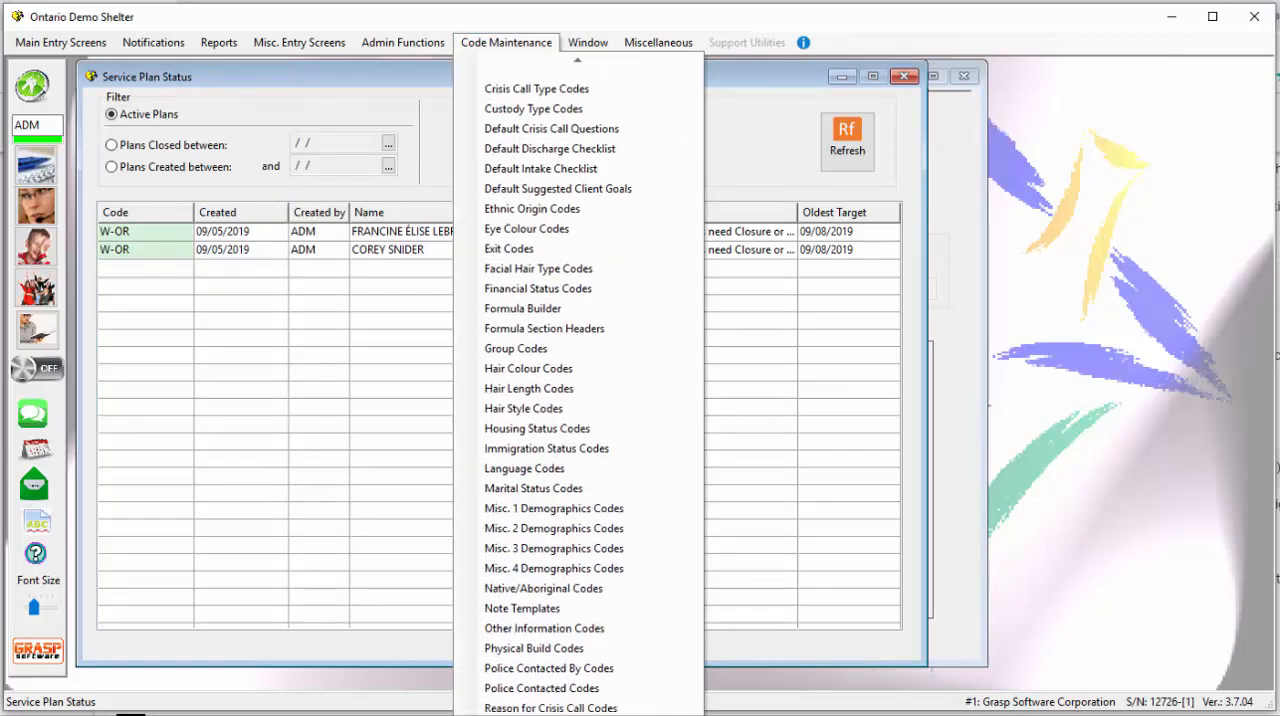
left_click(577, 713)
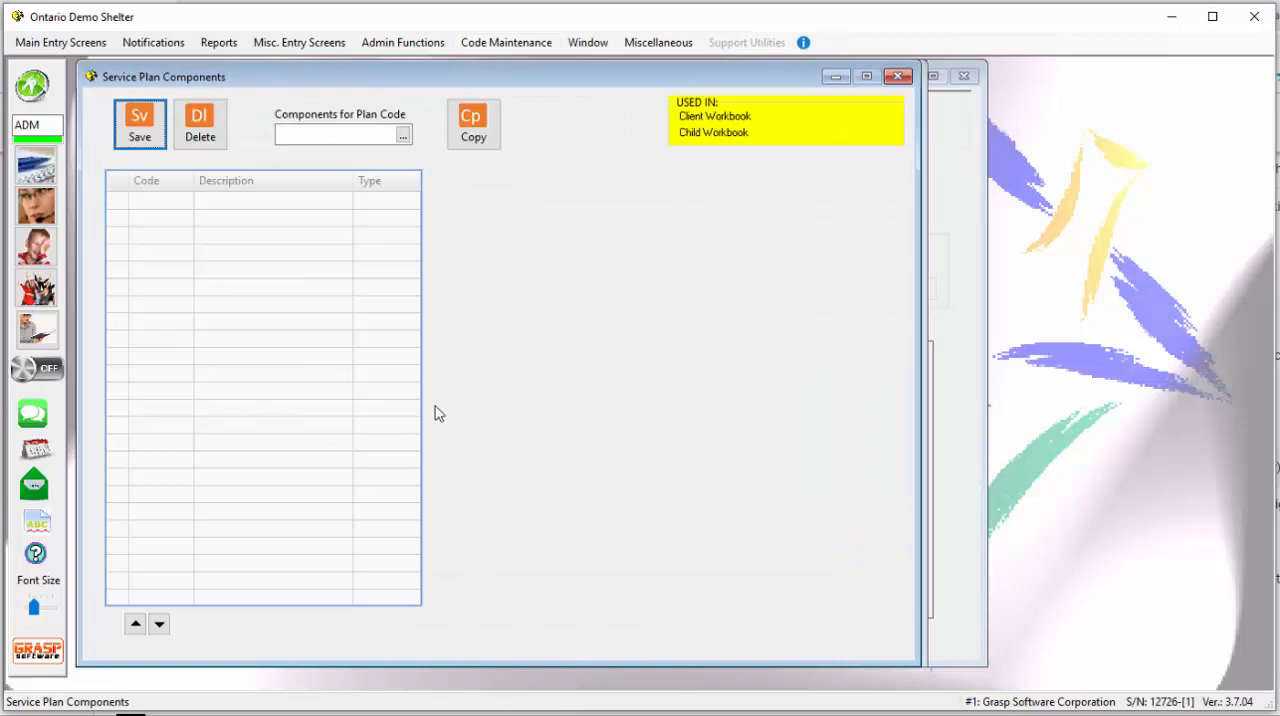
left_click(404, 136)
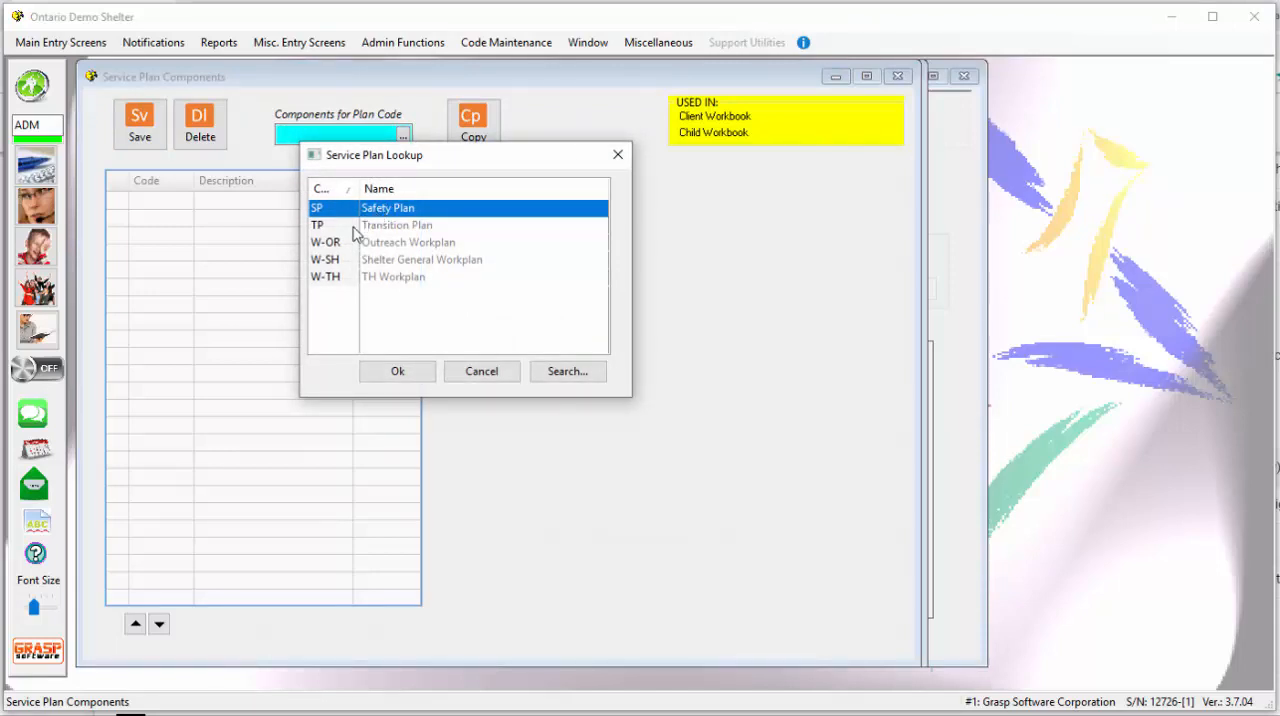
key("Return")
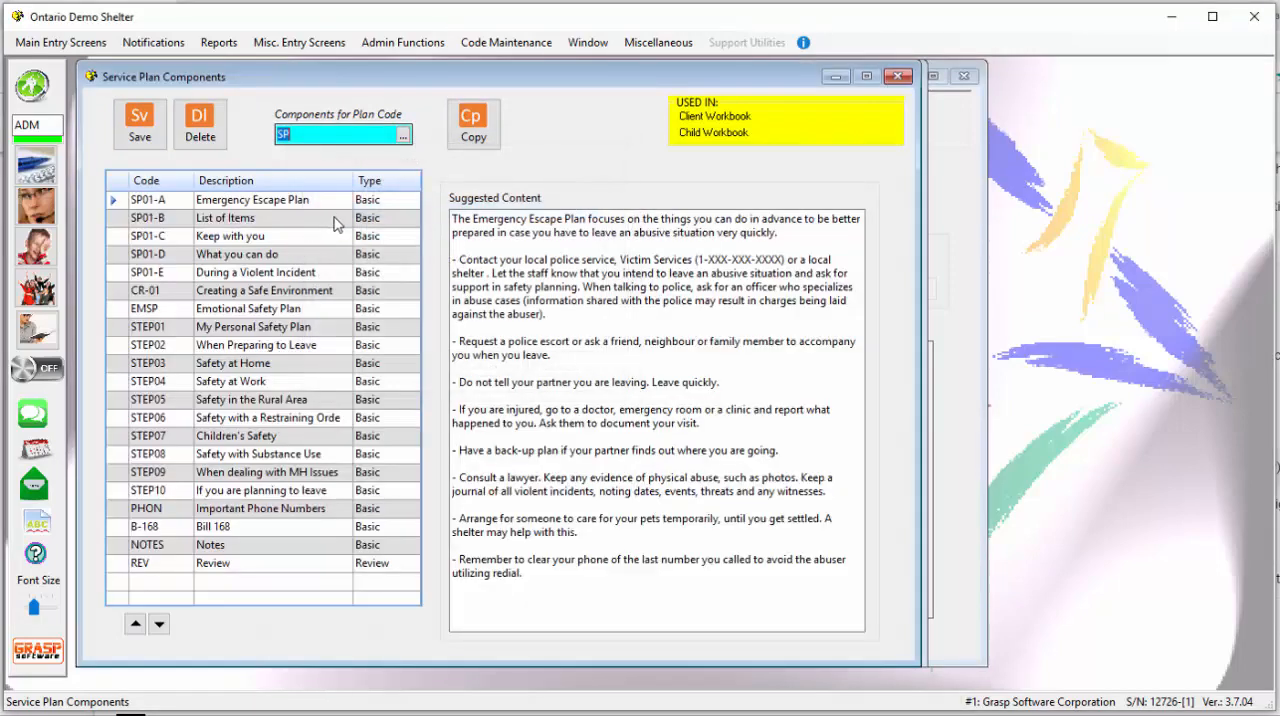
- Examine the suggested content of several Safety Plan components, from SP01-B List of Items to STEP09 When dealing with MH Issues
left_click(180, 226)
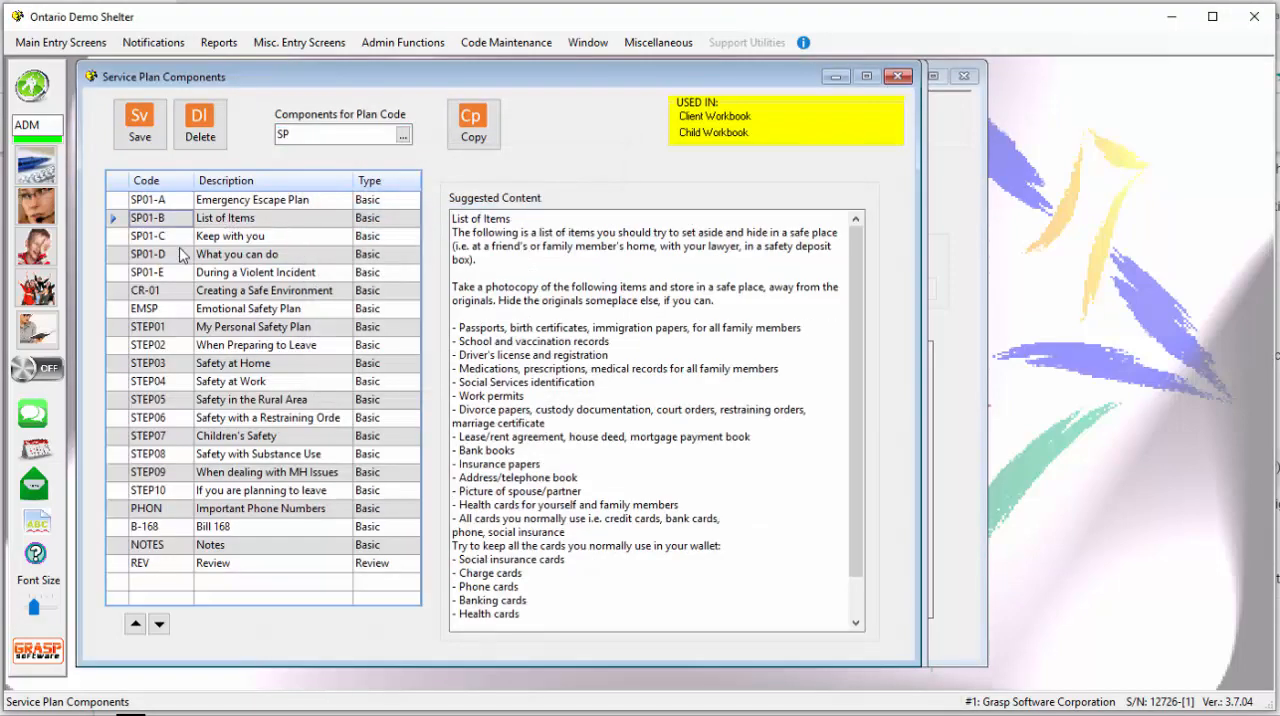
left_click(181, 254)
left_click(182, 273)
left_click(180, 310)
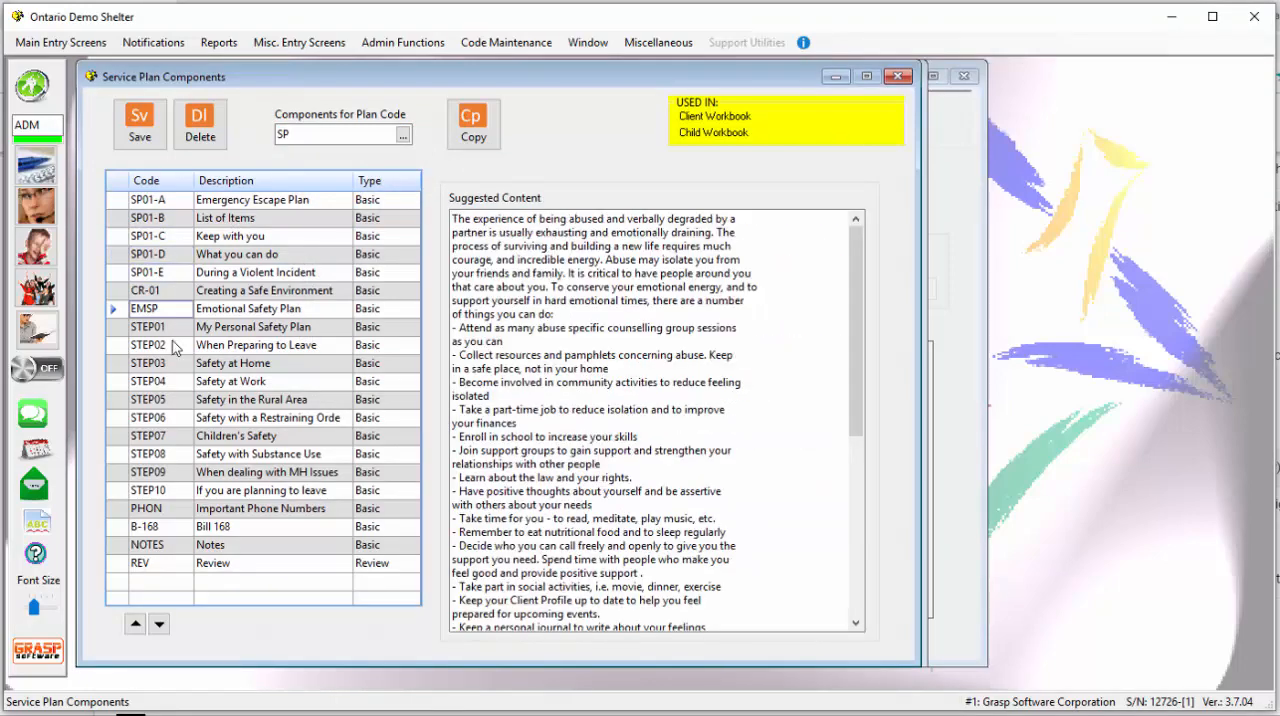
left_click(172, 345)
left_click(162, 400)
left_click(163, 472)
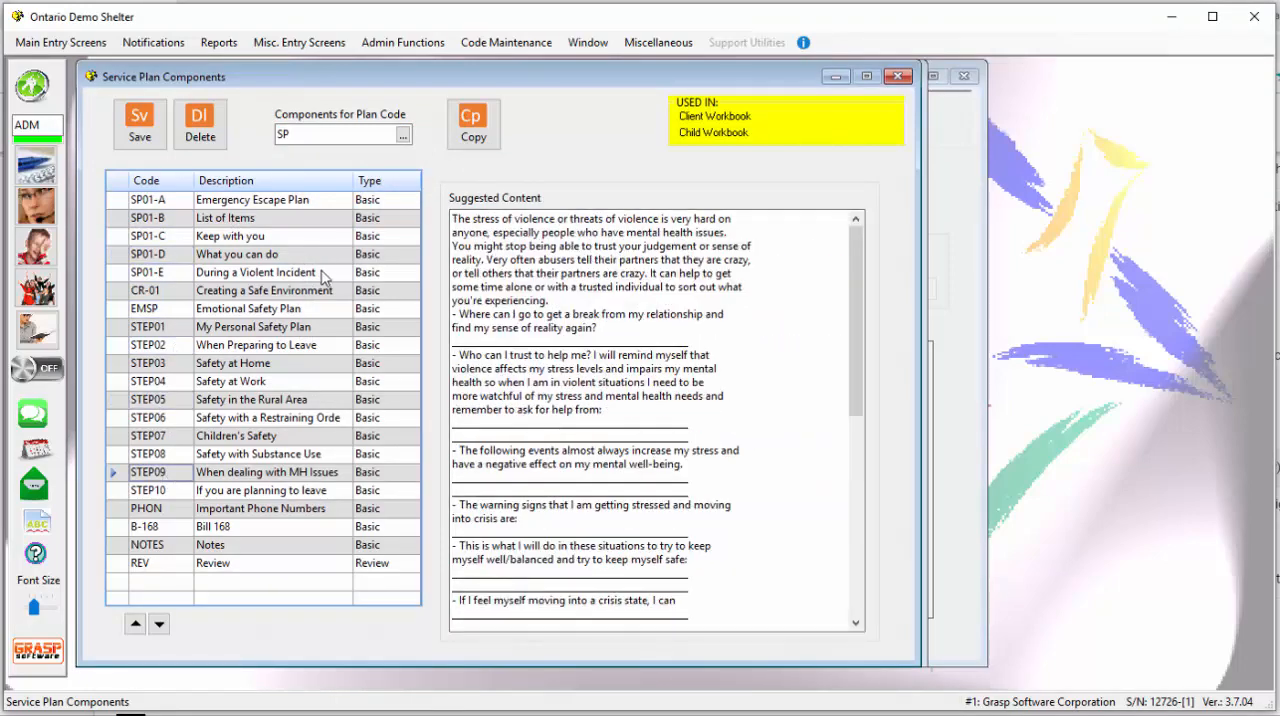
- Examine the component types available for SP01-D What you can do, keeping it as Basic
left_click(393, 256)
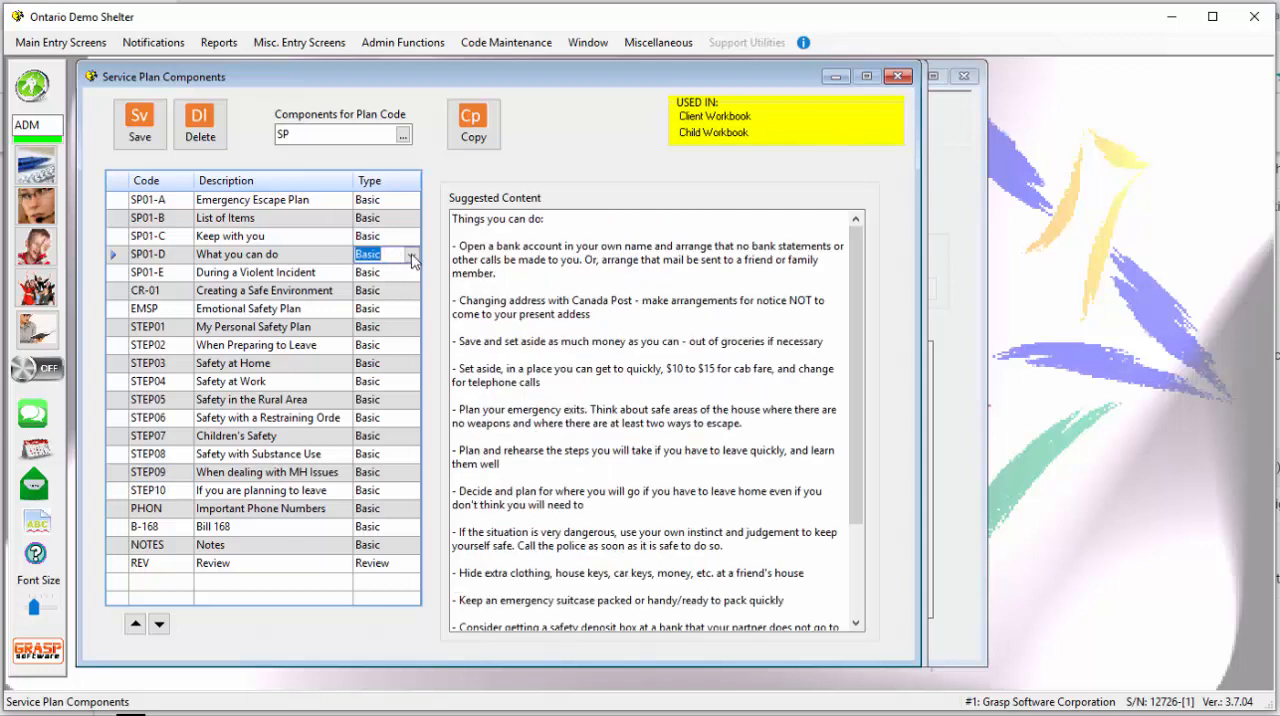
left_click(411, 257)
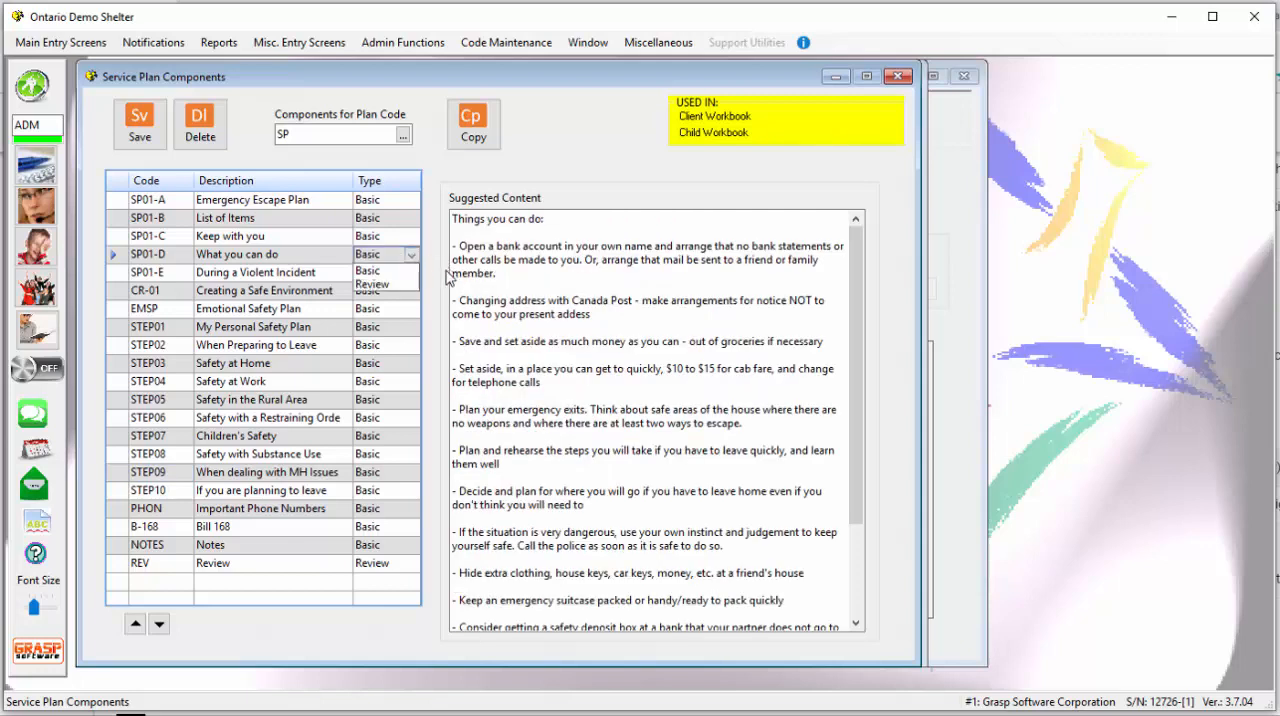
left_click(388, 260)
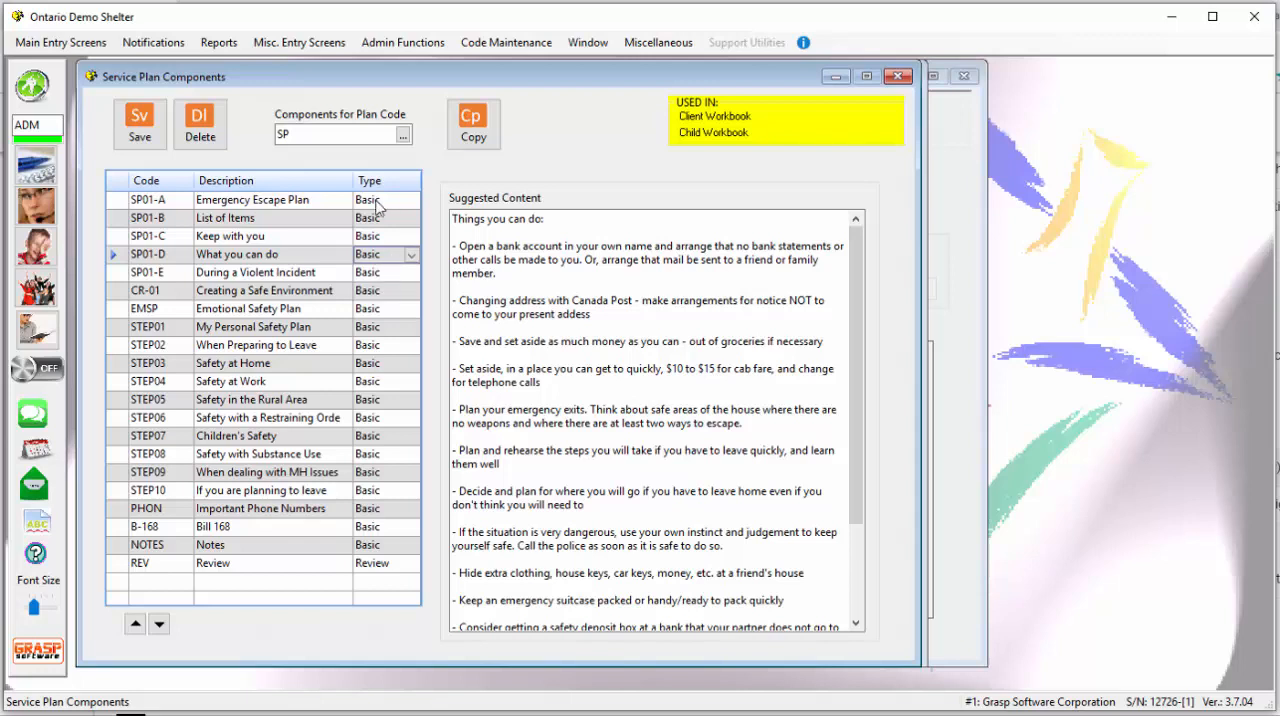
- Examine each instruction and its days to complete in the Safety Plan's REV Review component
left_click(390, 564)
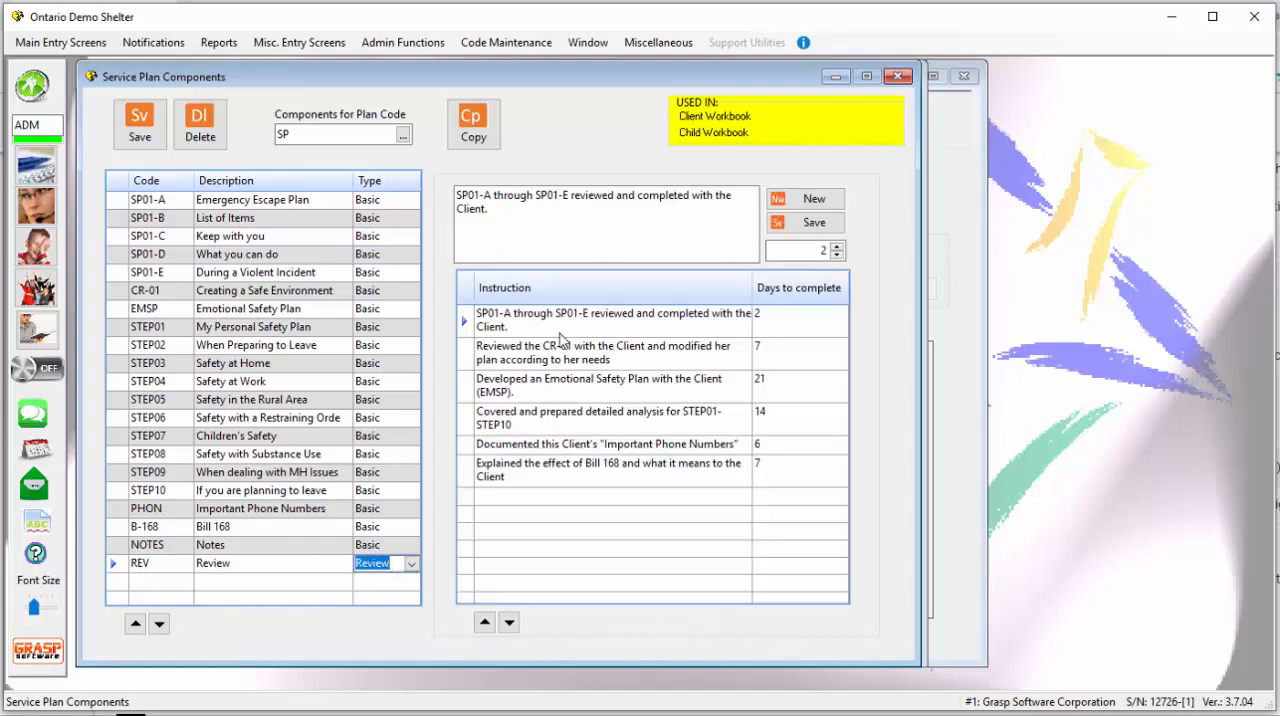
left_click(463, 365)
left_click(465, 396)
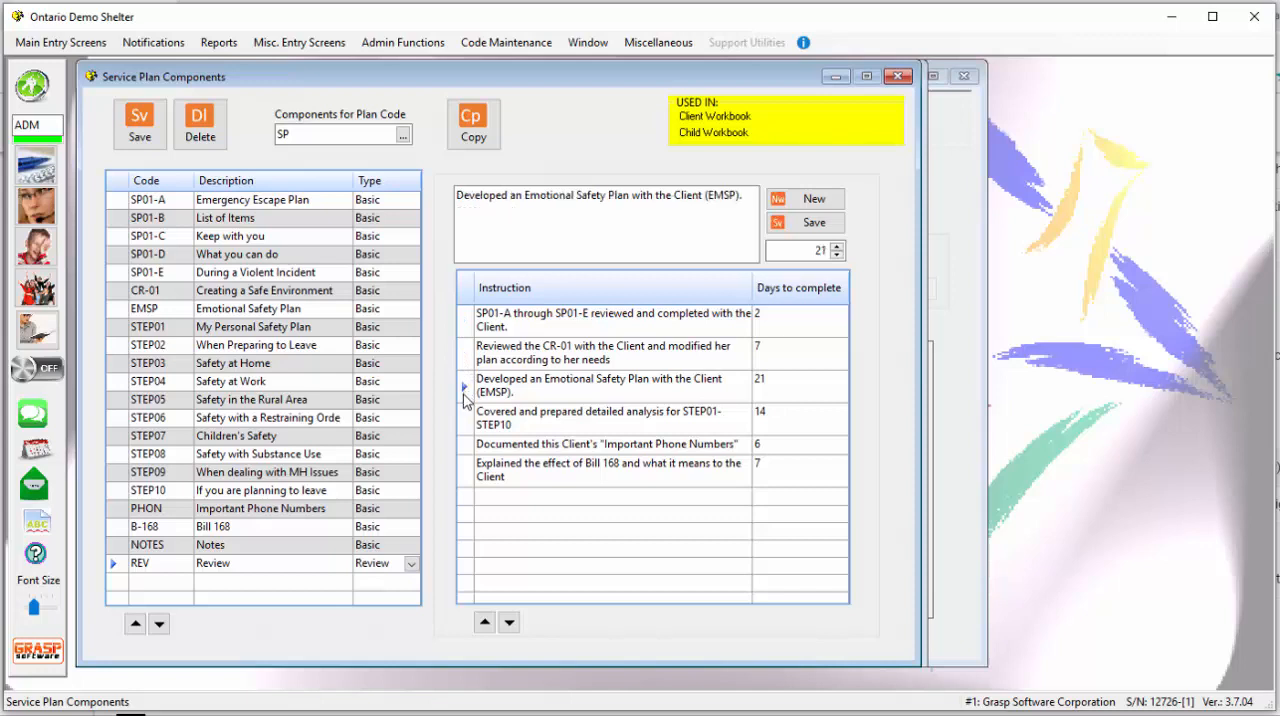
left_click(468, 322)
left_click(470, 355)
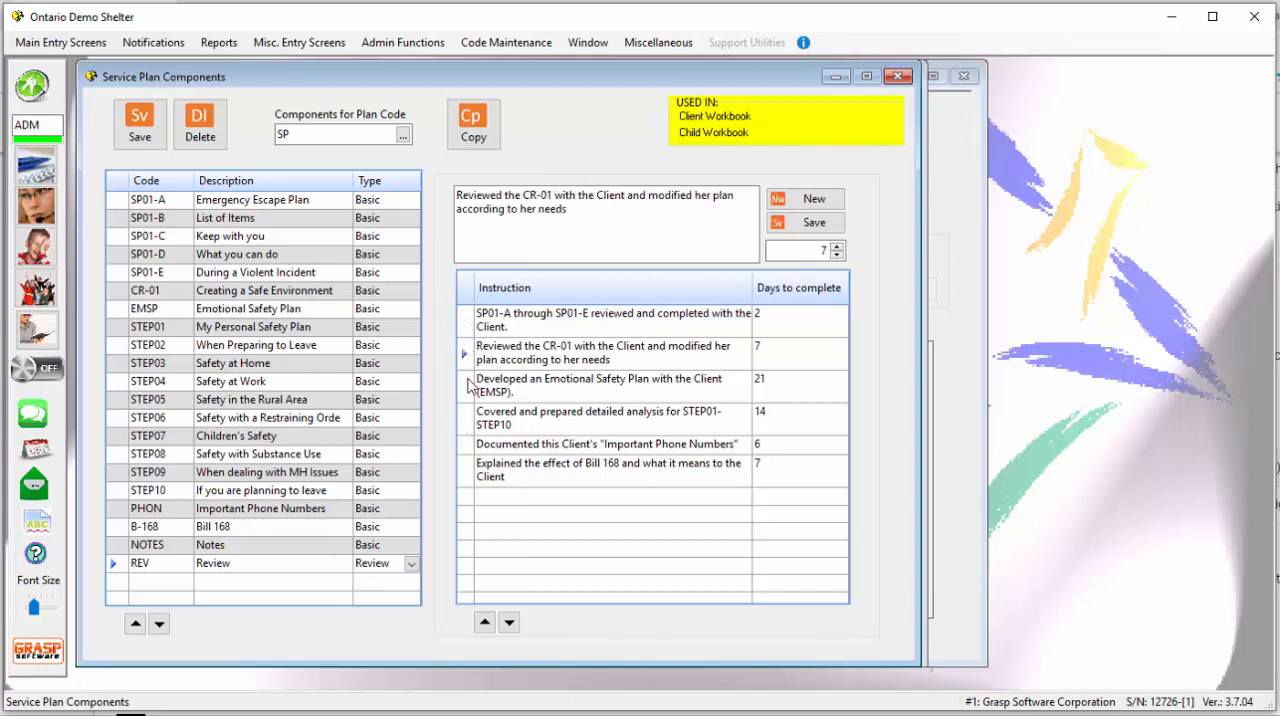
left_click(472, 390)
left_click(471, 425)
left_click(471, 447)
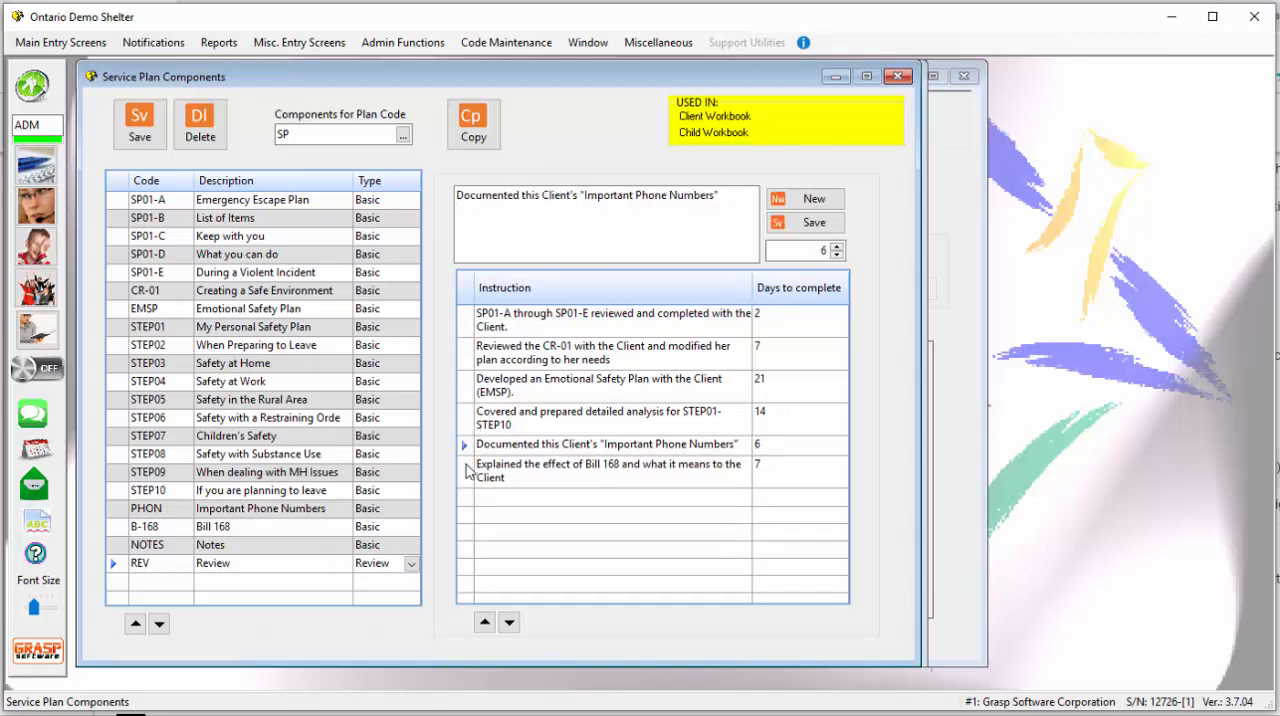
left_click(478, 473)
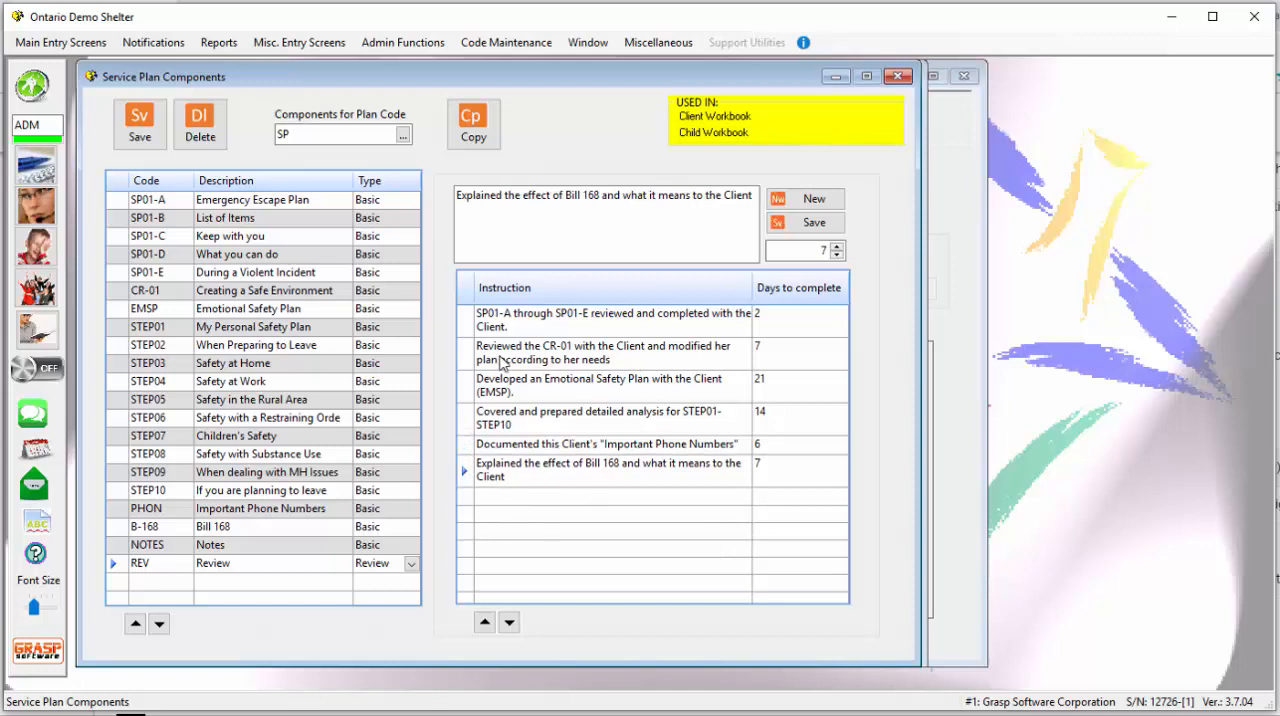
left_click(470, 324)
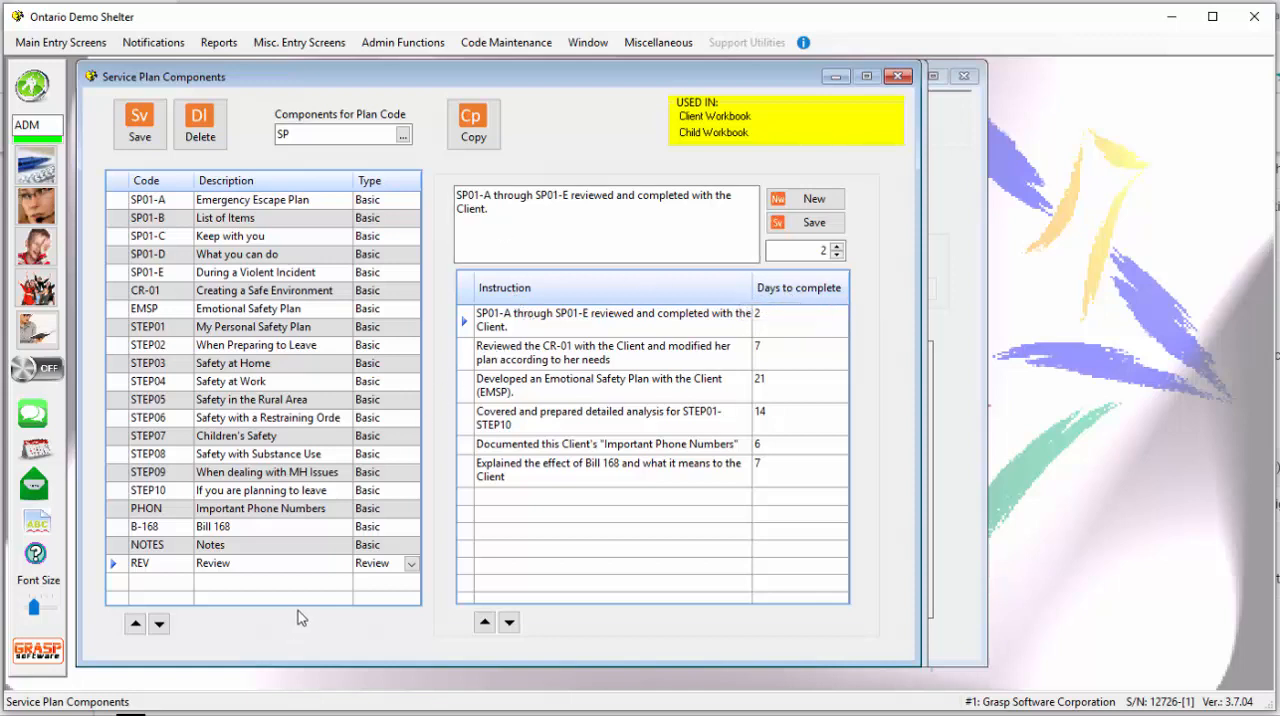
- Load plan code W-SH and examine the instructions of its Safety Plan, Housing and Administrative components, then leave the component maintenance
left_click(403, 134)
double_click(333, 260)
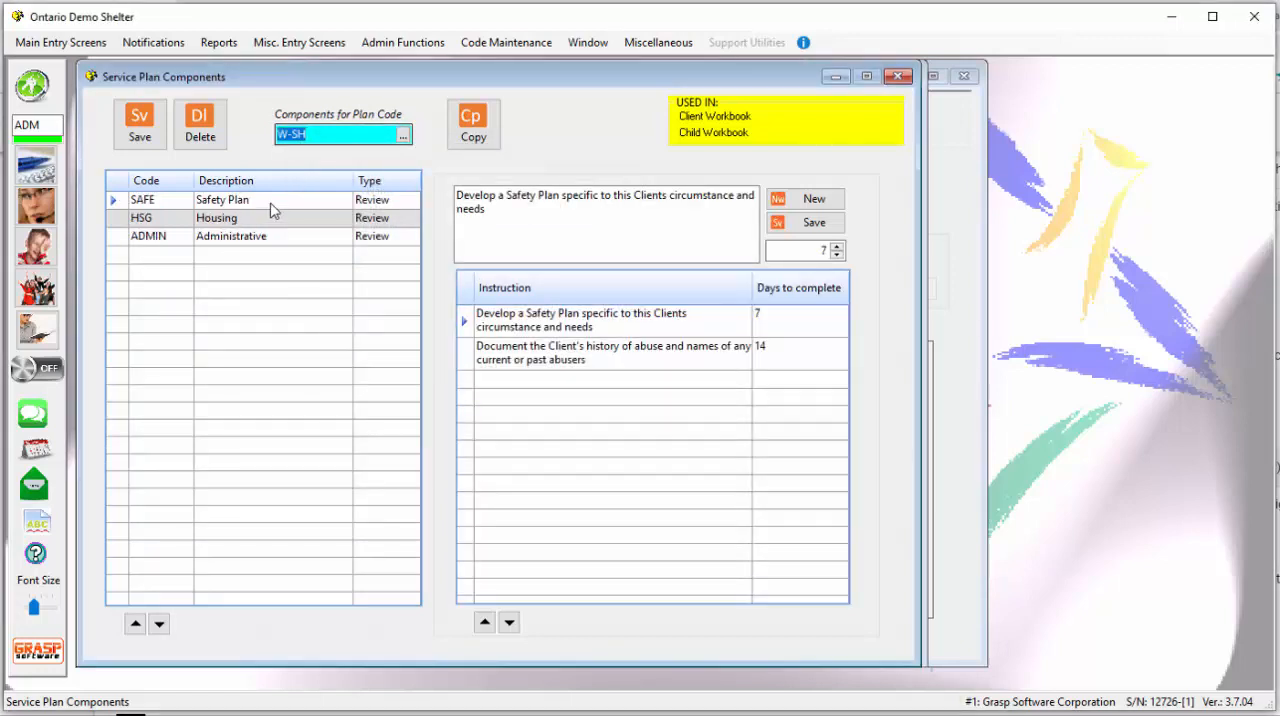
left_click(271, 204)
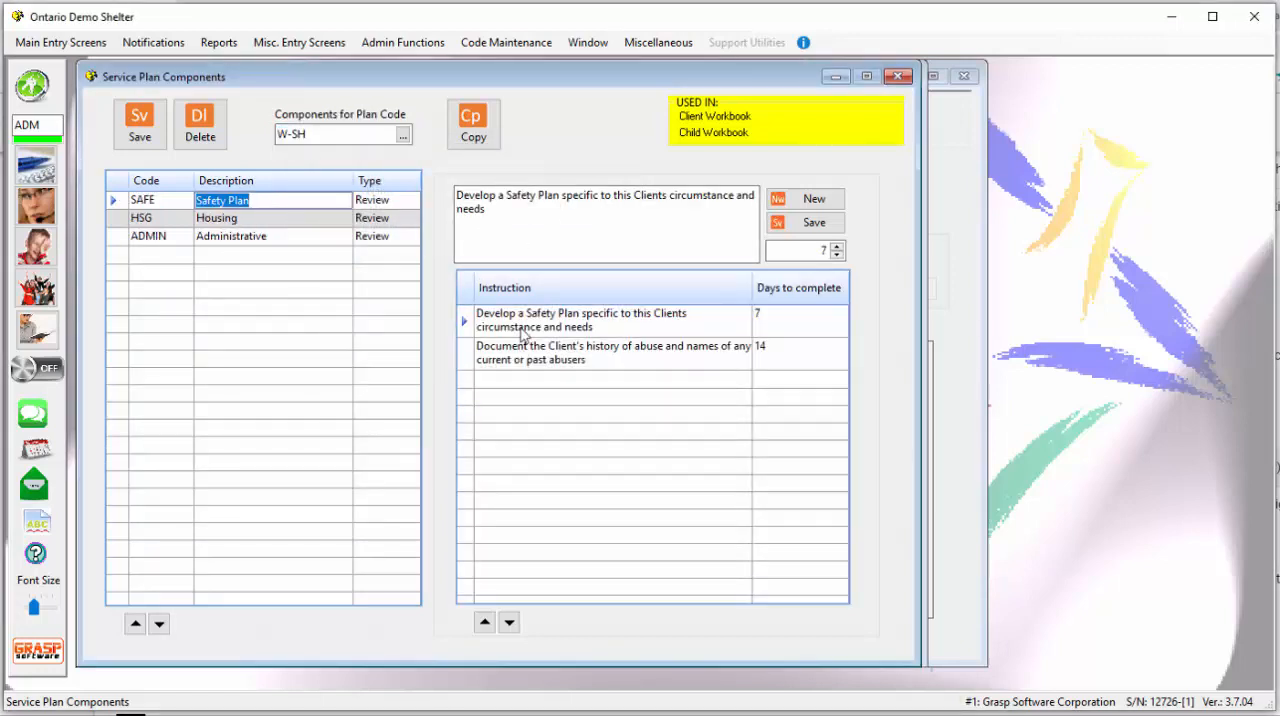
left_click(470, 352)
left_click(465, 334)
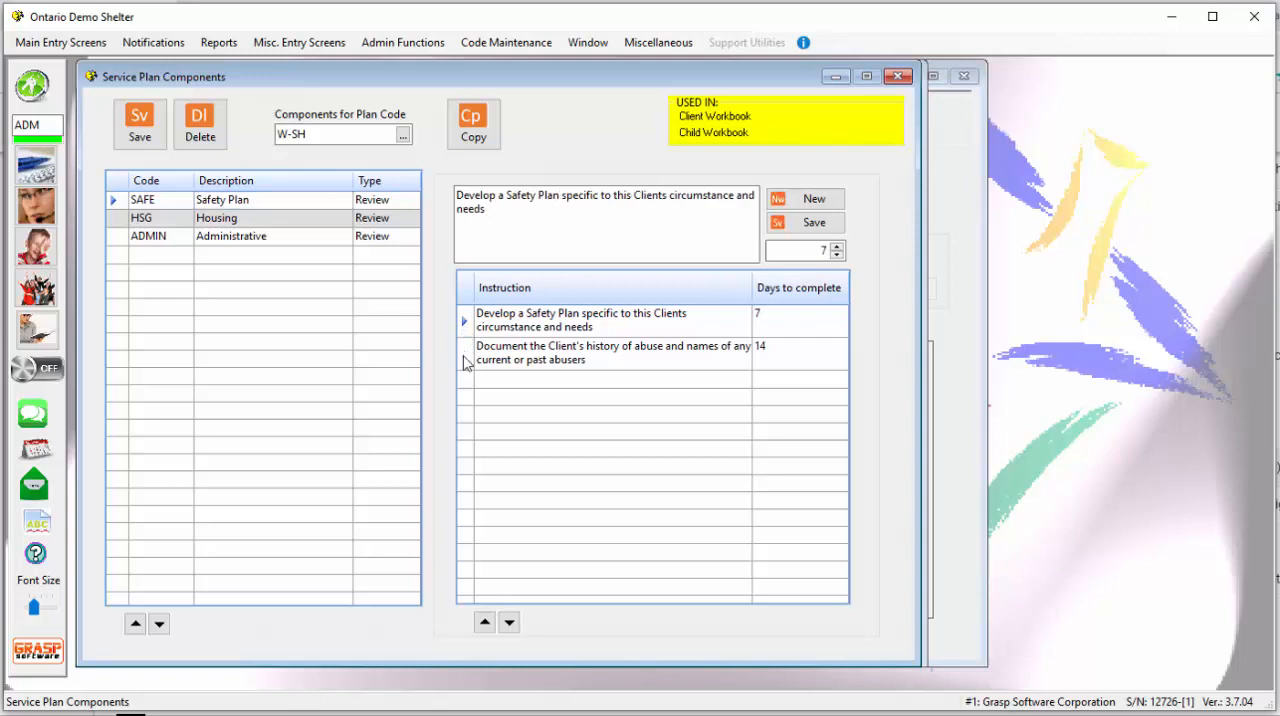
left_click(465, 360)
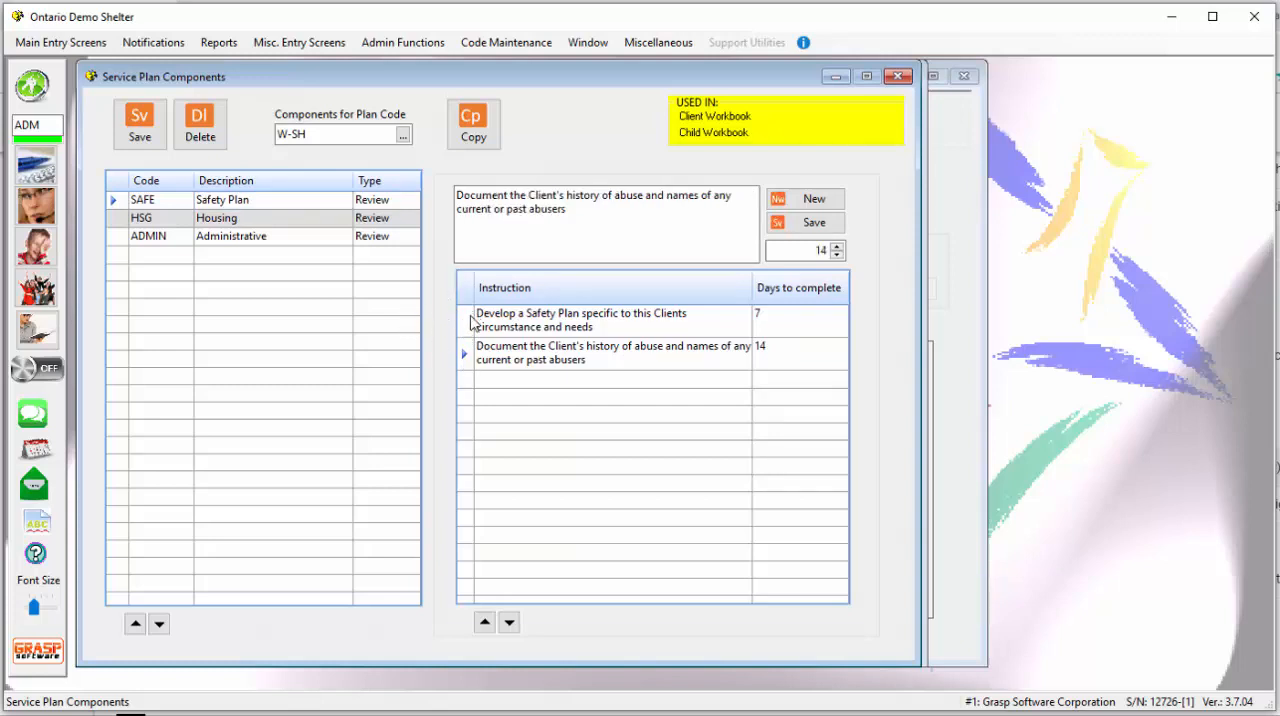
left_click(490, 330)
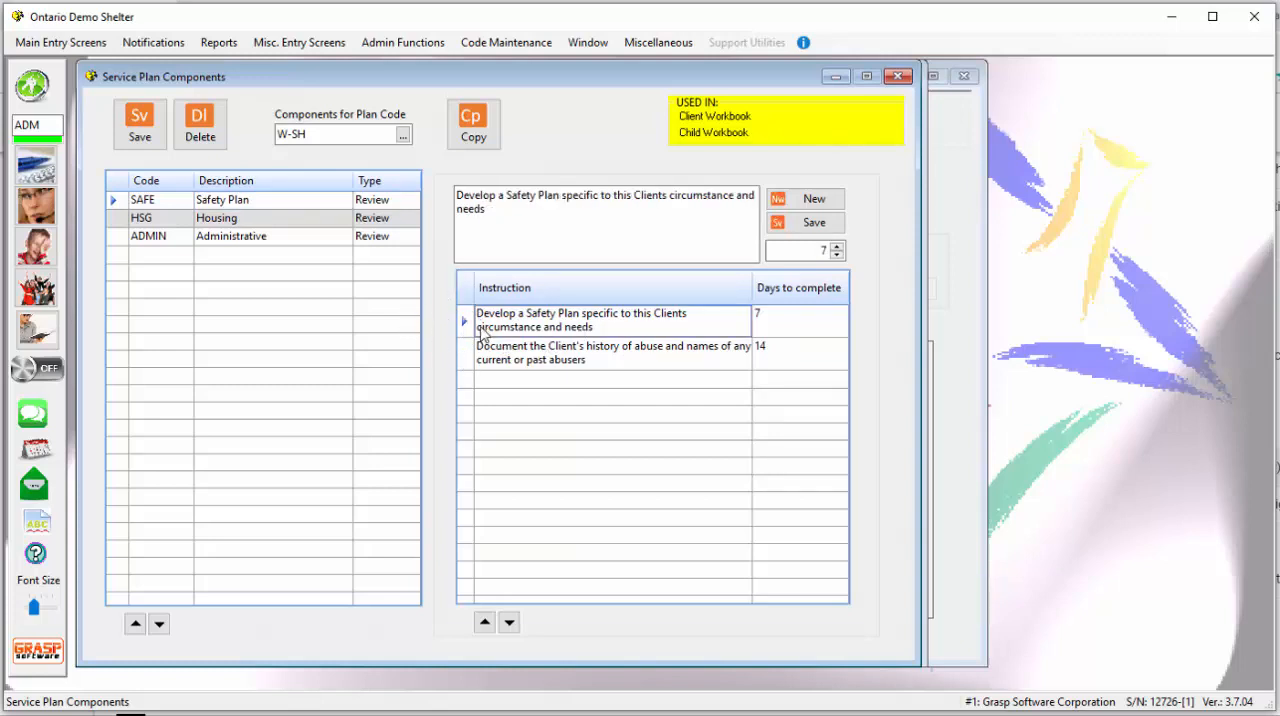
left_click(494, 362)
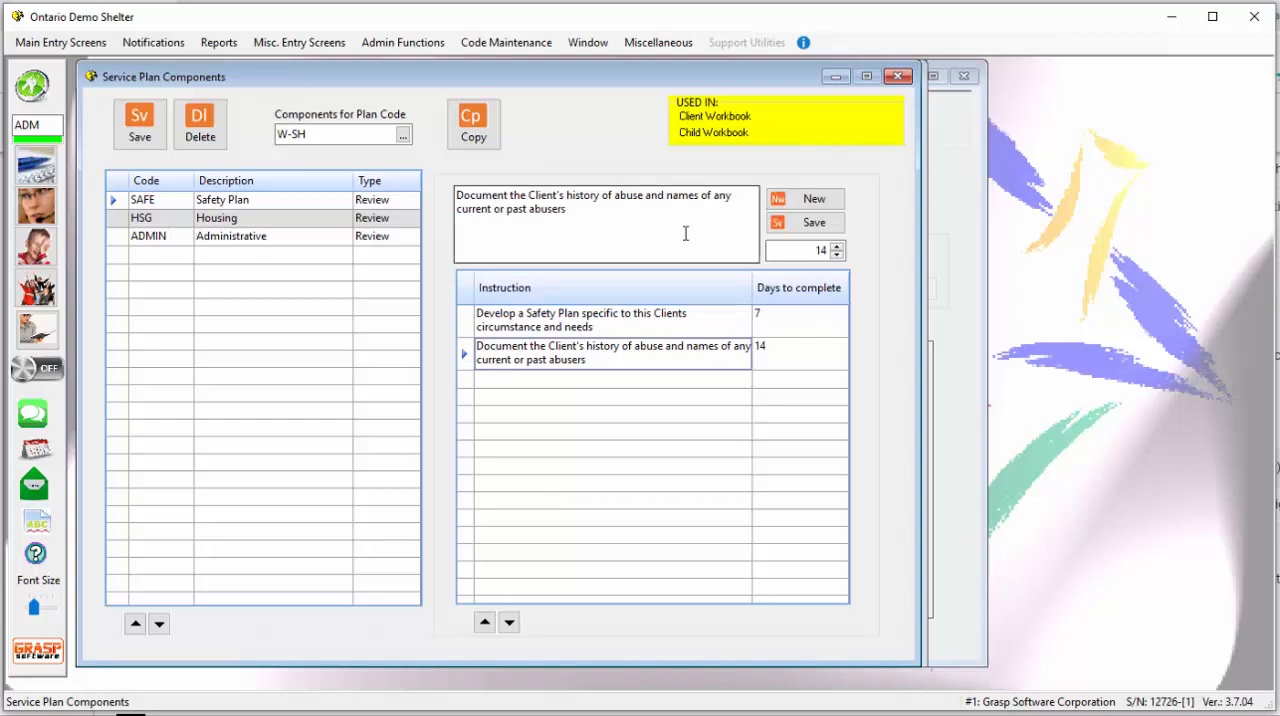
left_click(267, 219)
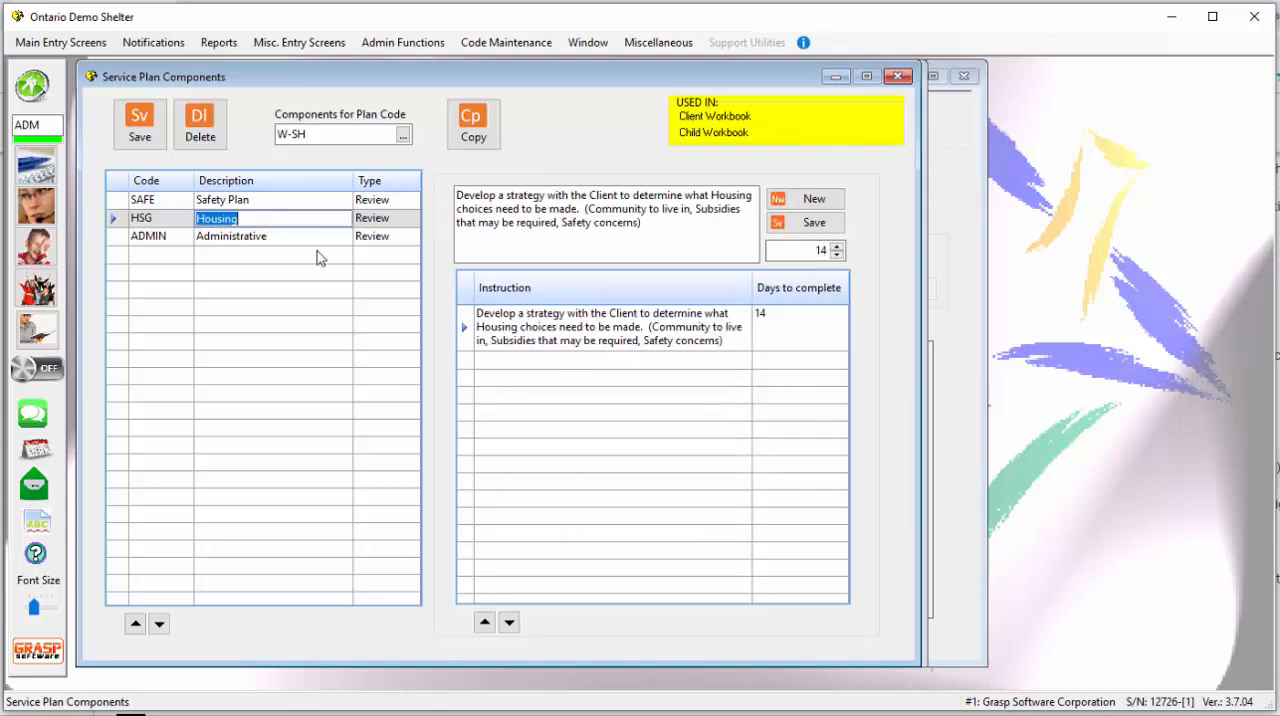
left_click(274, 240)
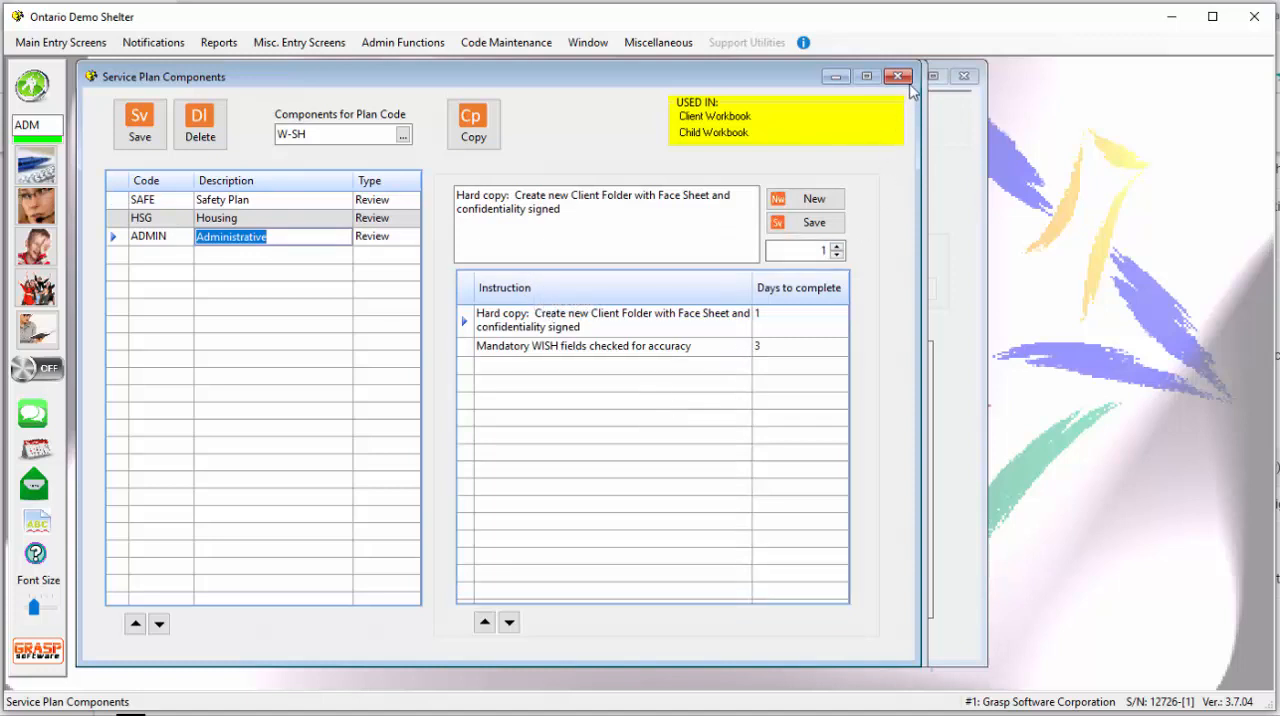
left_click(900, 78)
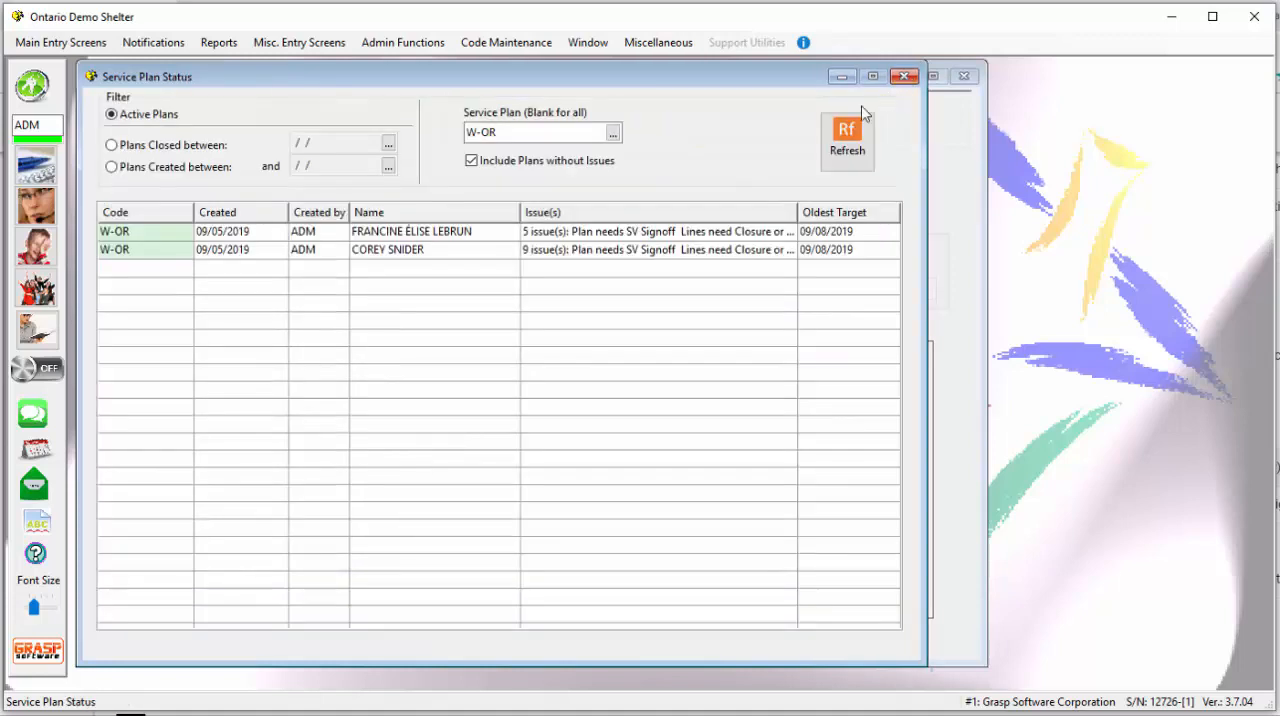
- In the system parameters, set Shelter 1's required work plan for stays to W-SH, Shelter General Workplan, and save
left_click(306, 52)
mouse_move(398, 48)
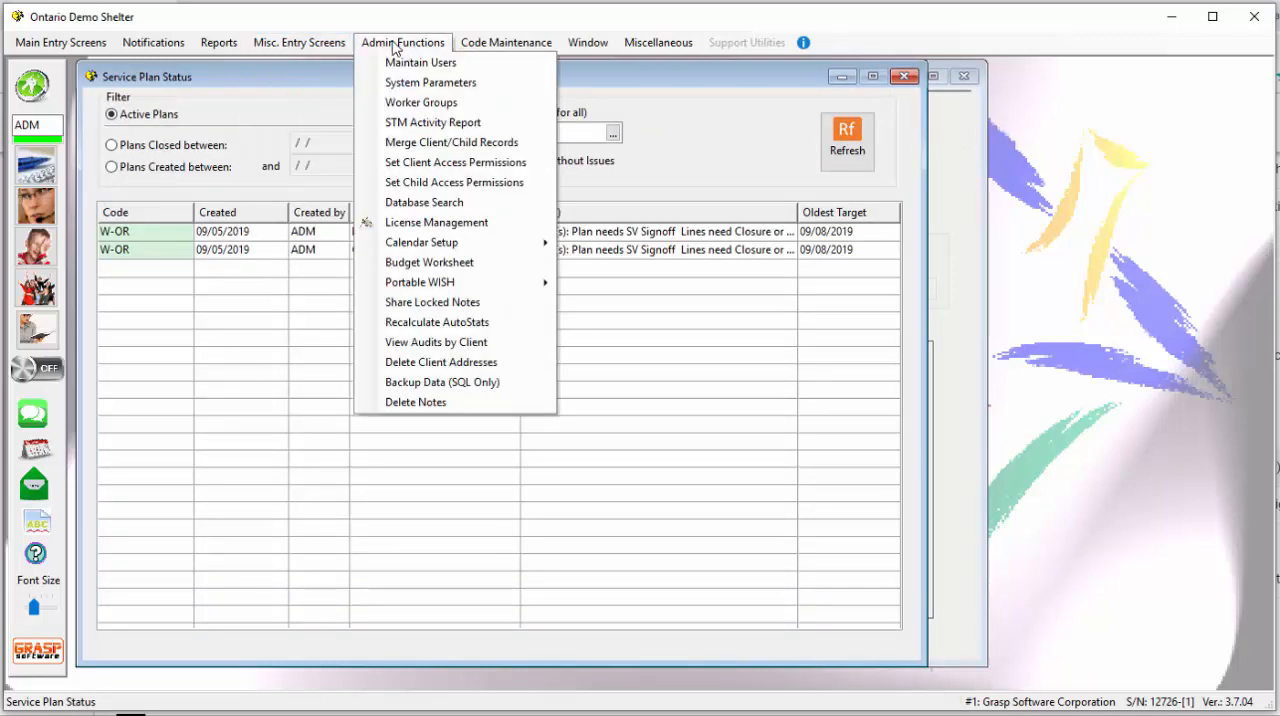
left_click(437, 85)
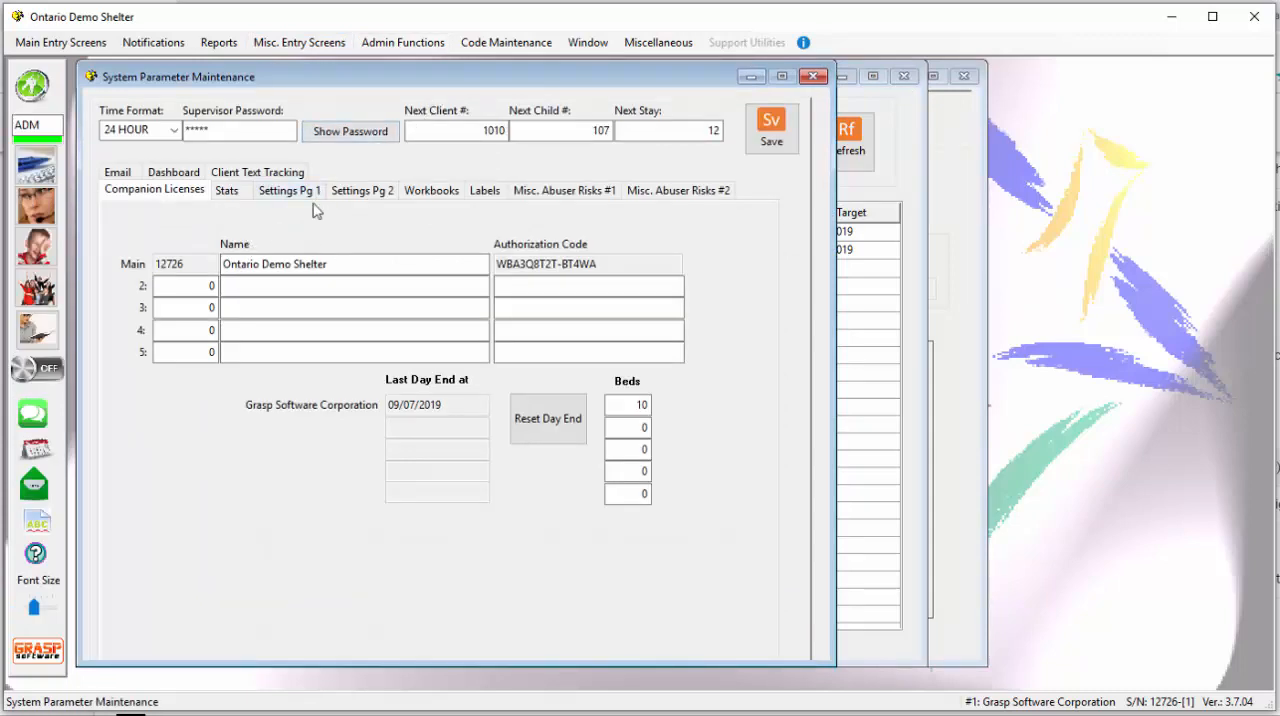
left_click(363, 195)
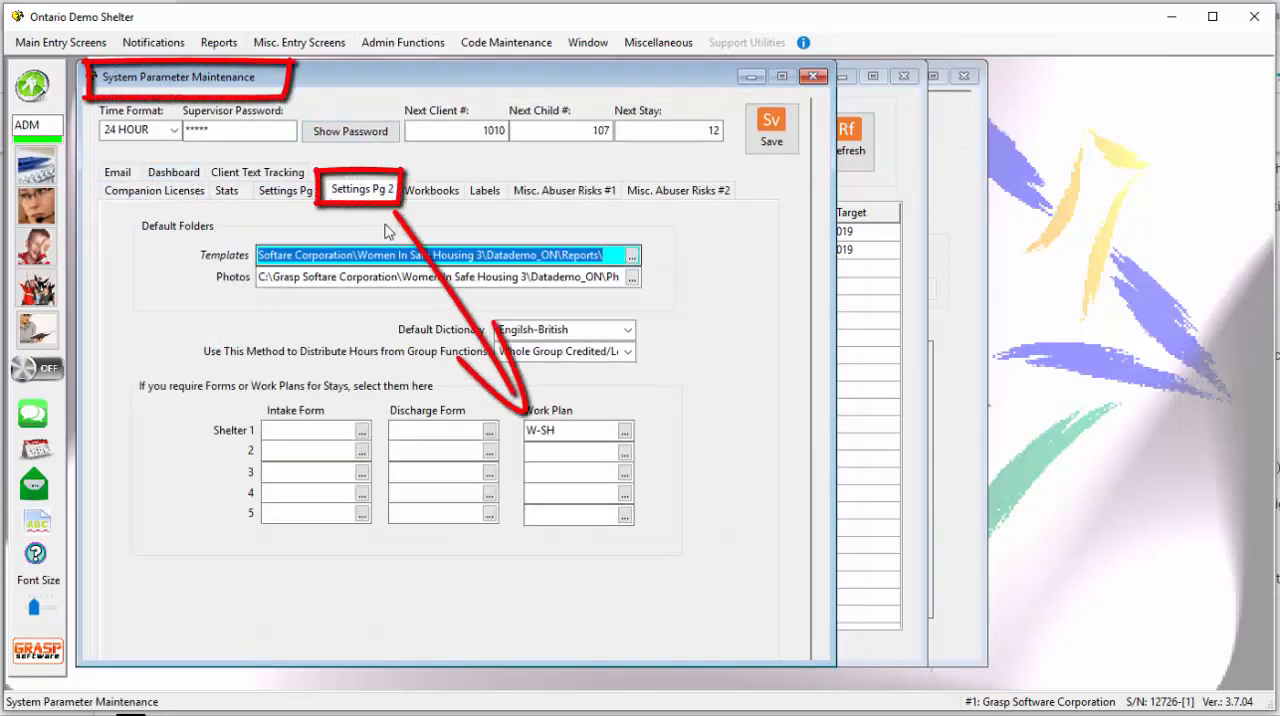
left_click(576, 432)
left_click(622, 436)
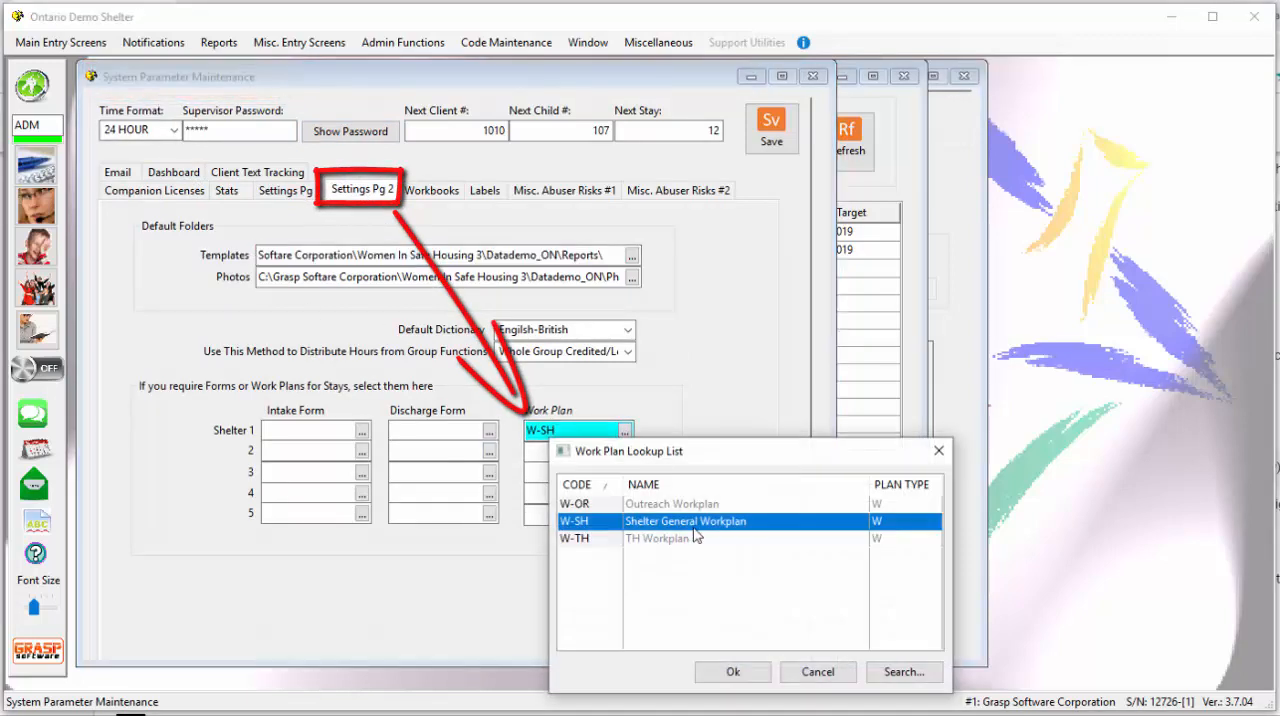
double_click(578, 522)
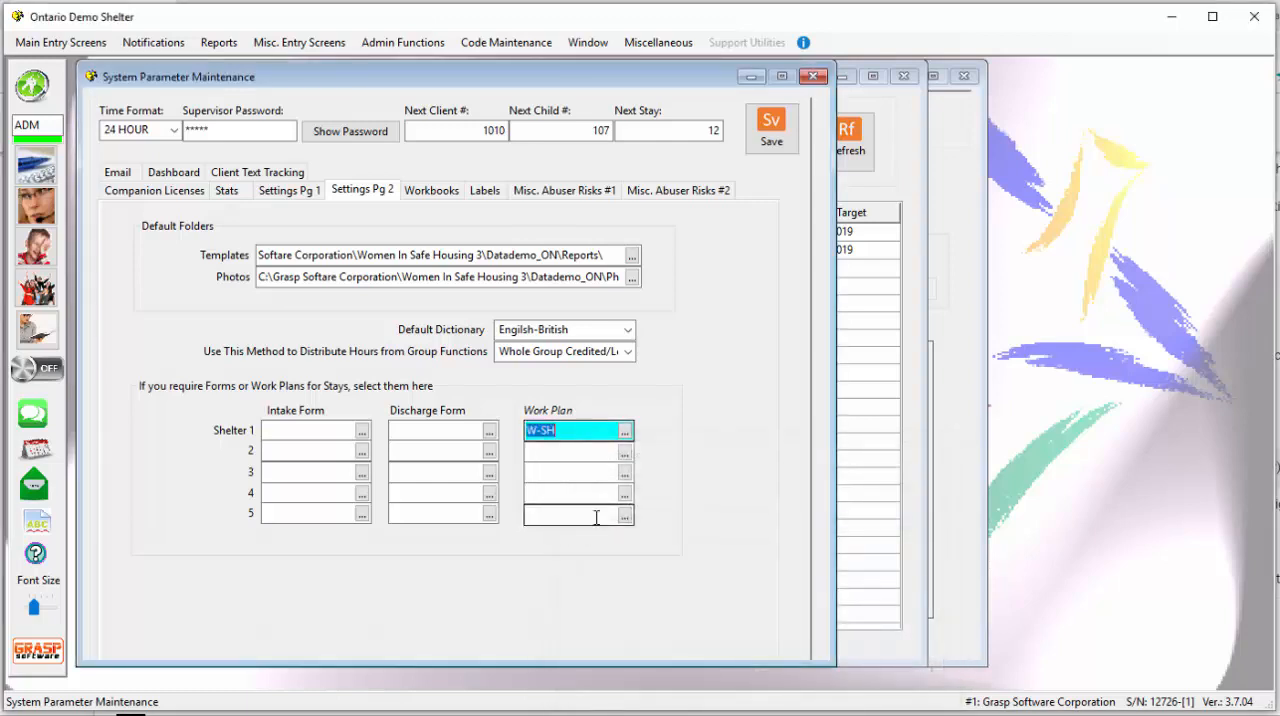
left_click(783, 146)
left_click(813, 76)
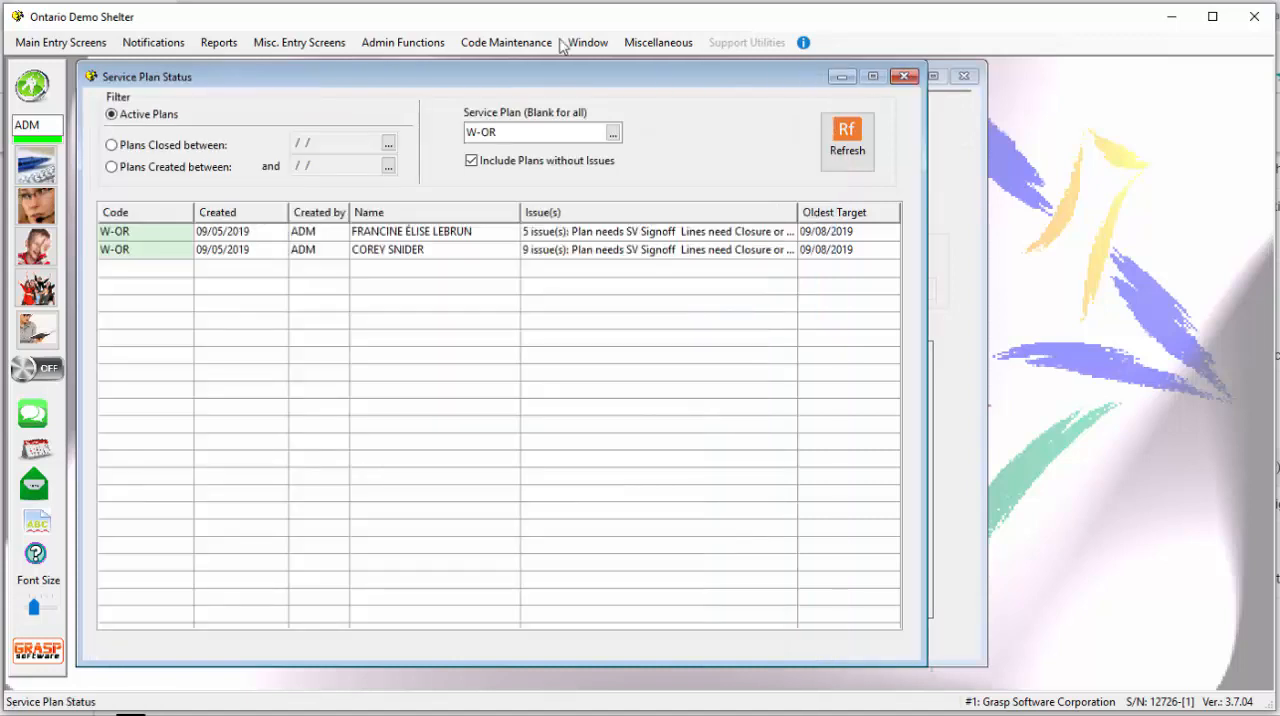
- In the Registered Programs codes, assign work plan W-OR, Outreach Workplan, to the Outreach Program
left_click(498, 44)
mouse_move(578, 714)
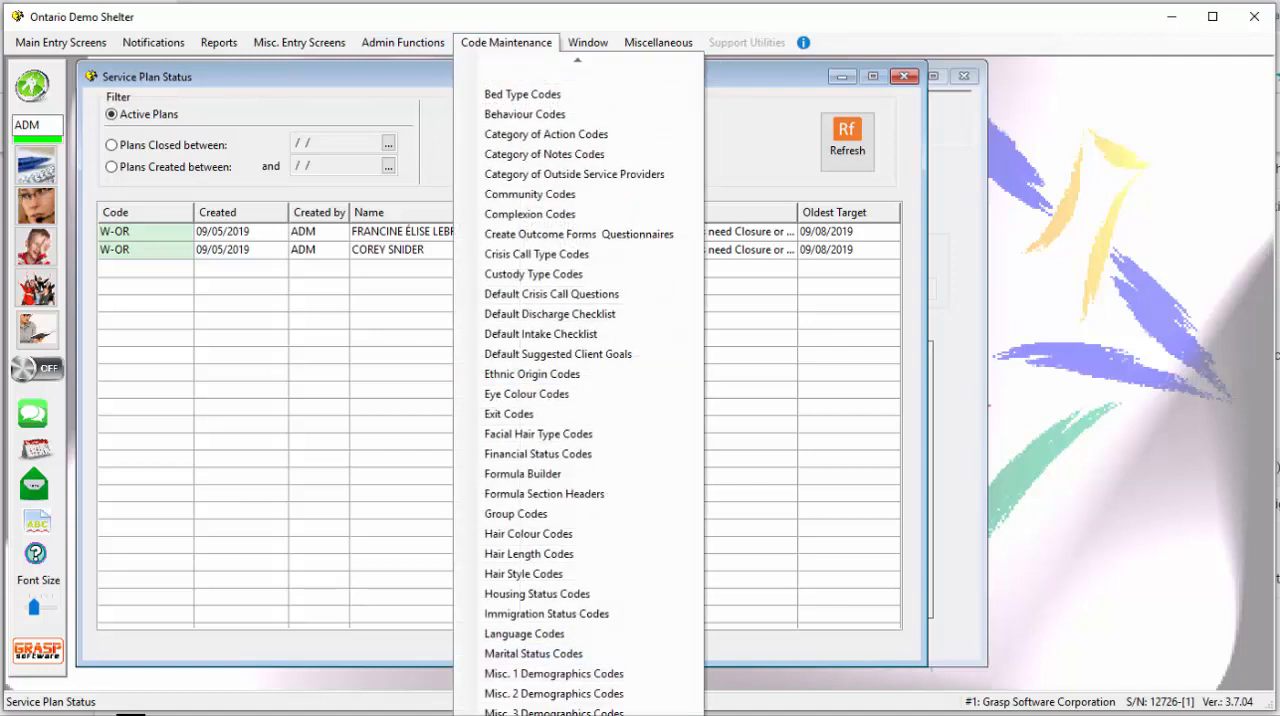
left_click(512, 628)
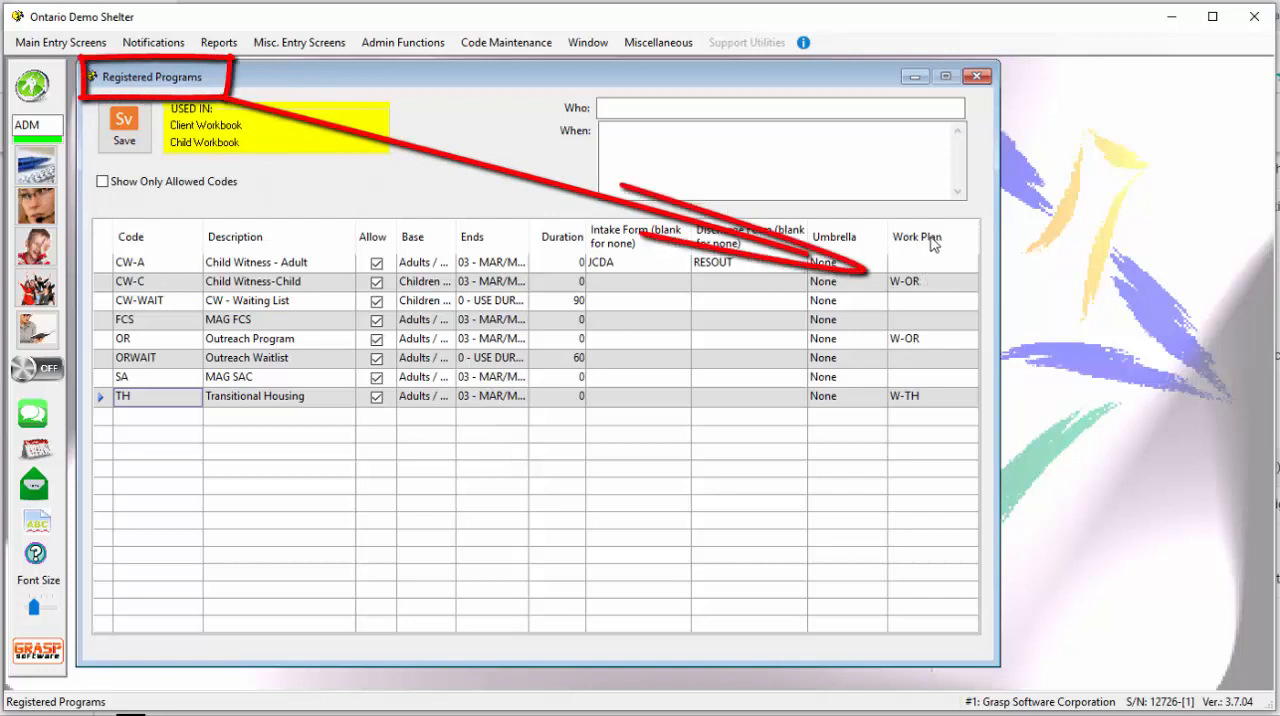
left_click(940, 287)
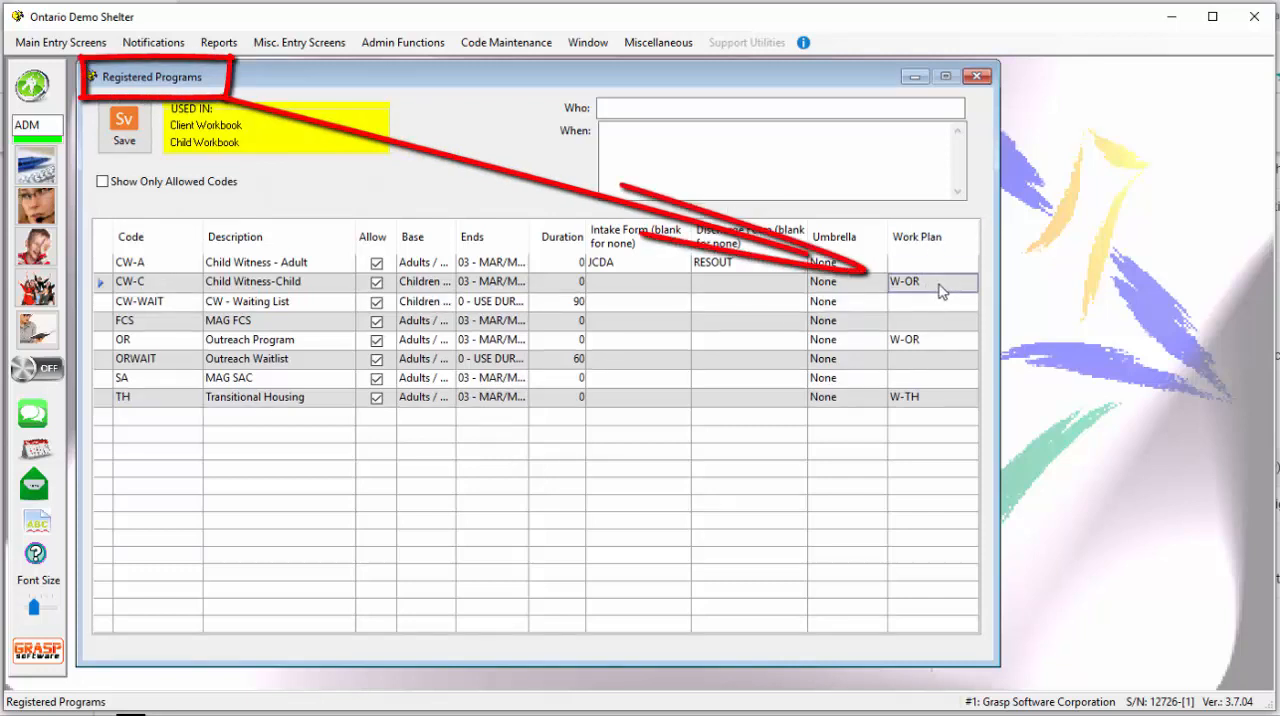
left_click(942, 344)
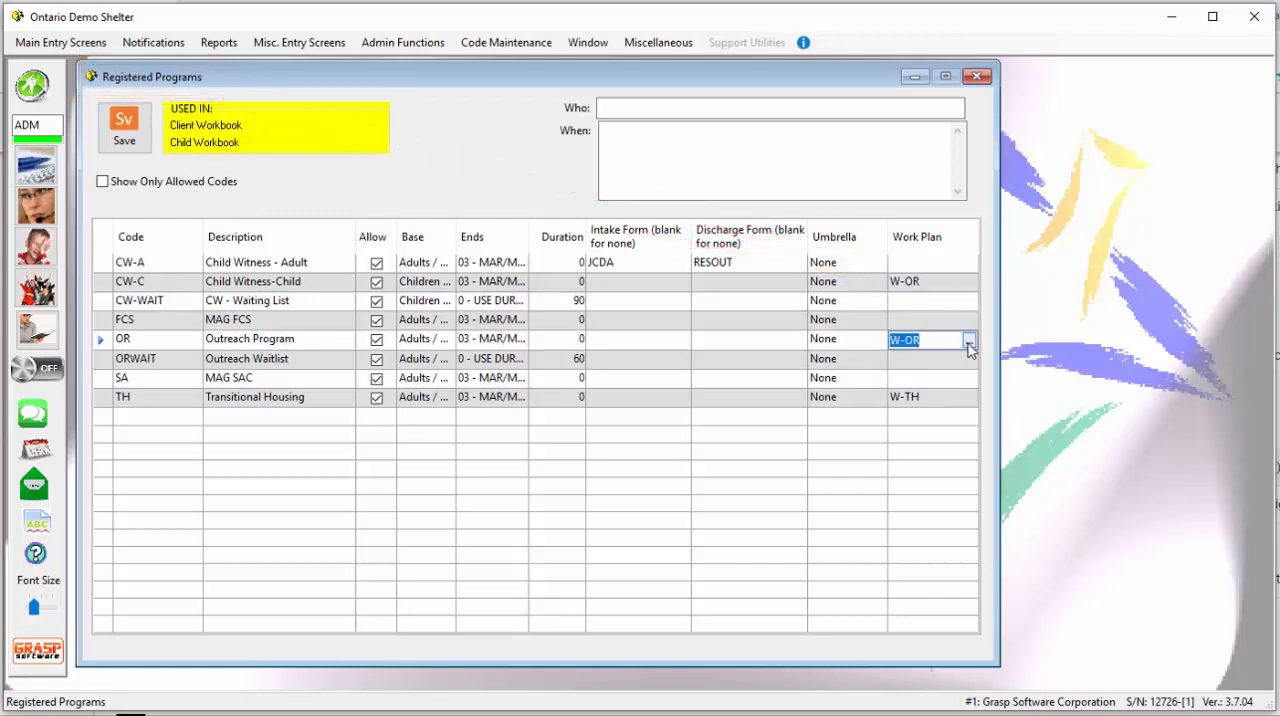
left_click(969, 341)
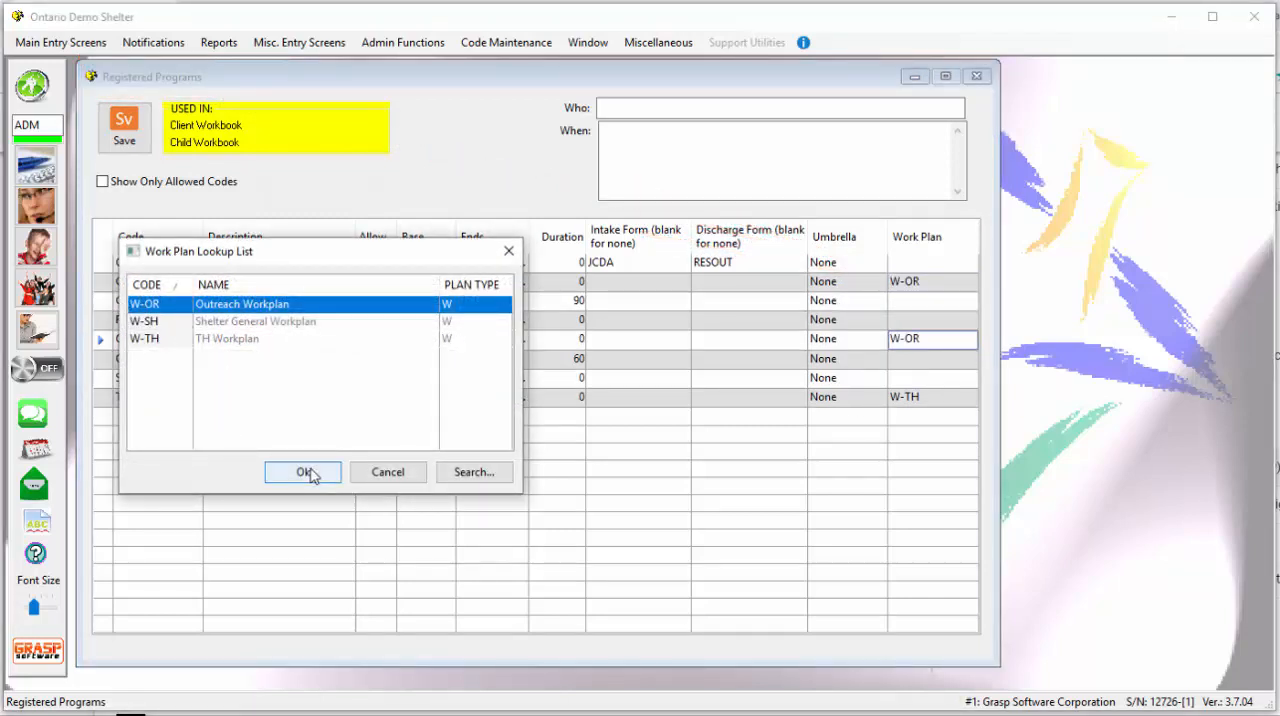
left_click(305, 473)
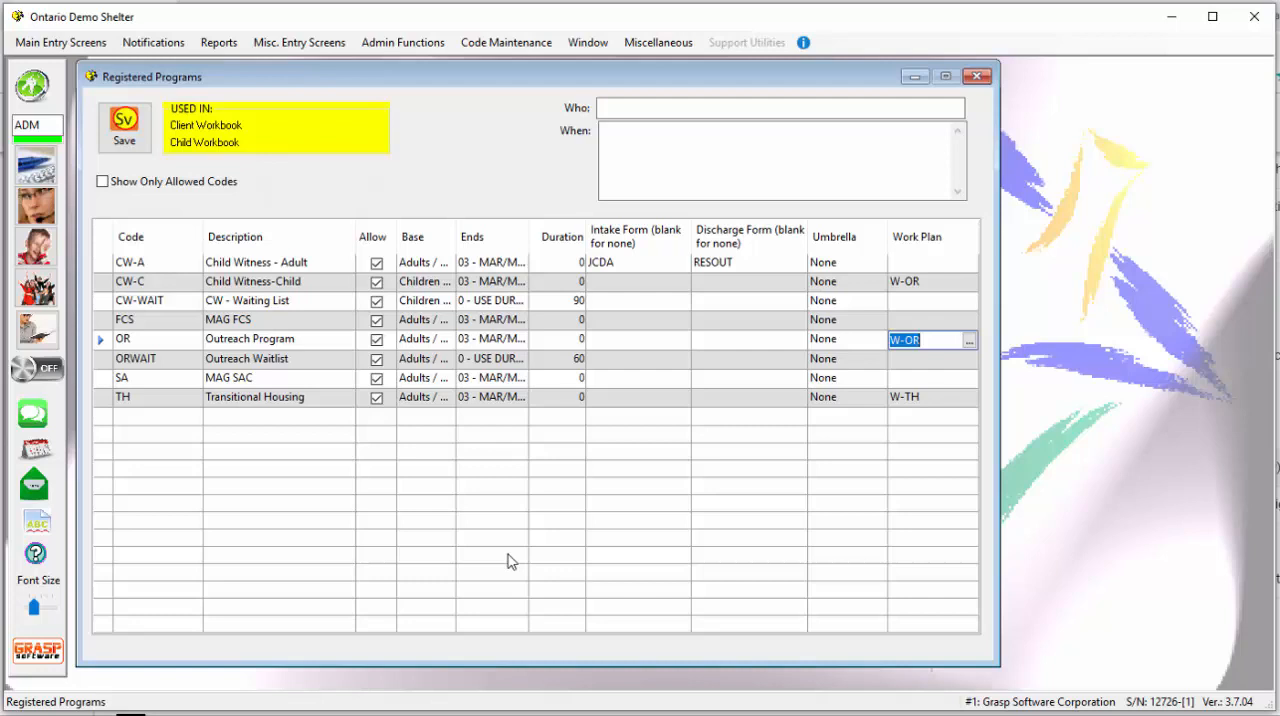
- In the Service Plan Components for plan code W-SH, move the Administrative component between Safety Plan and Housing
left_click(476, 48)
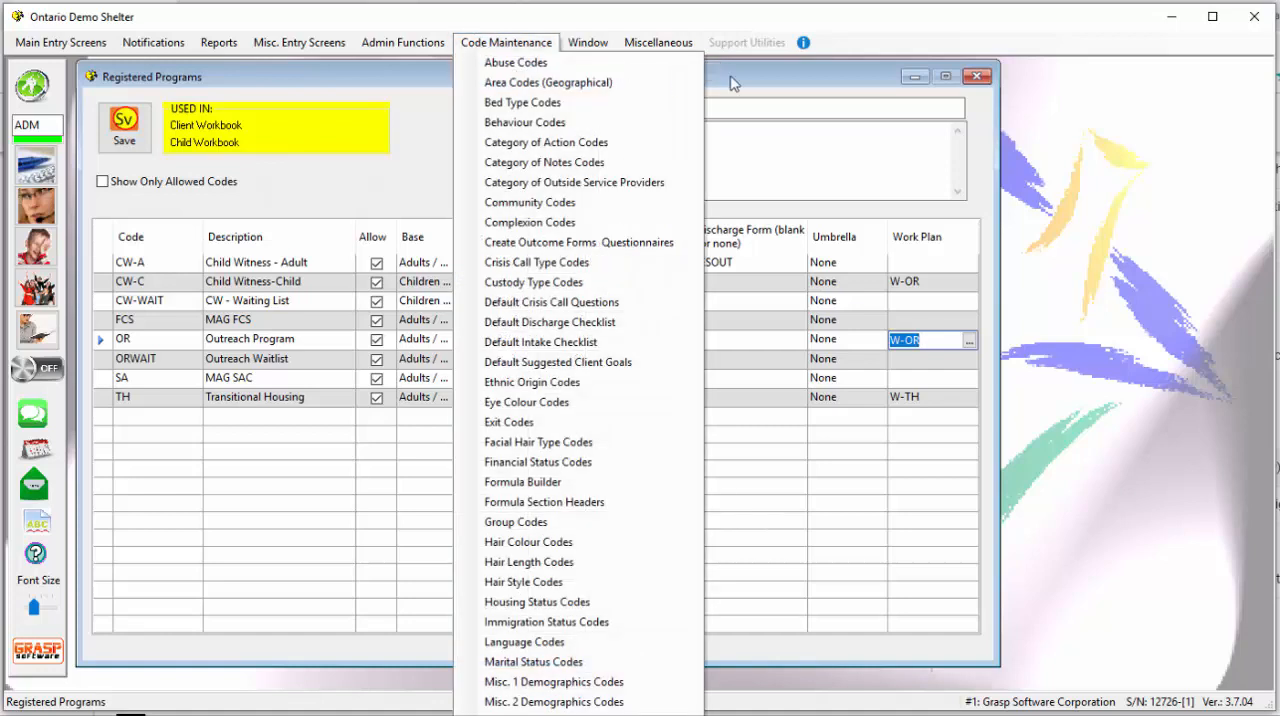
mouse_move(612, 46)
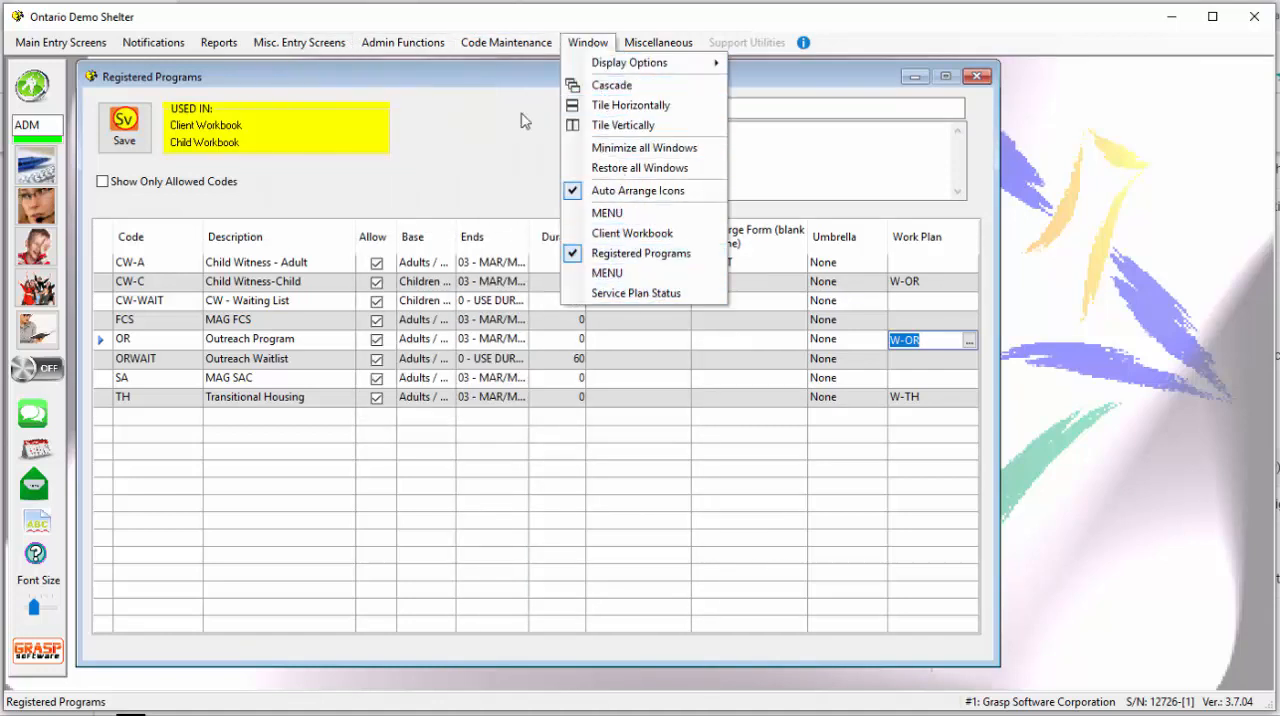
mouse_move(506, 42)
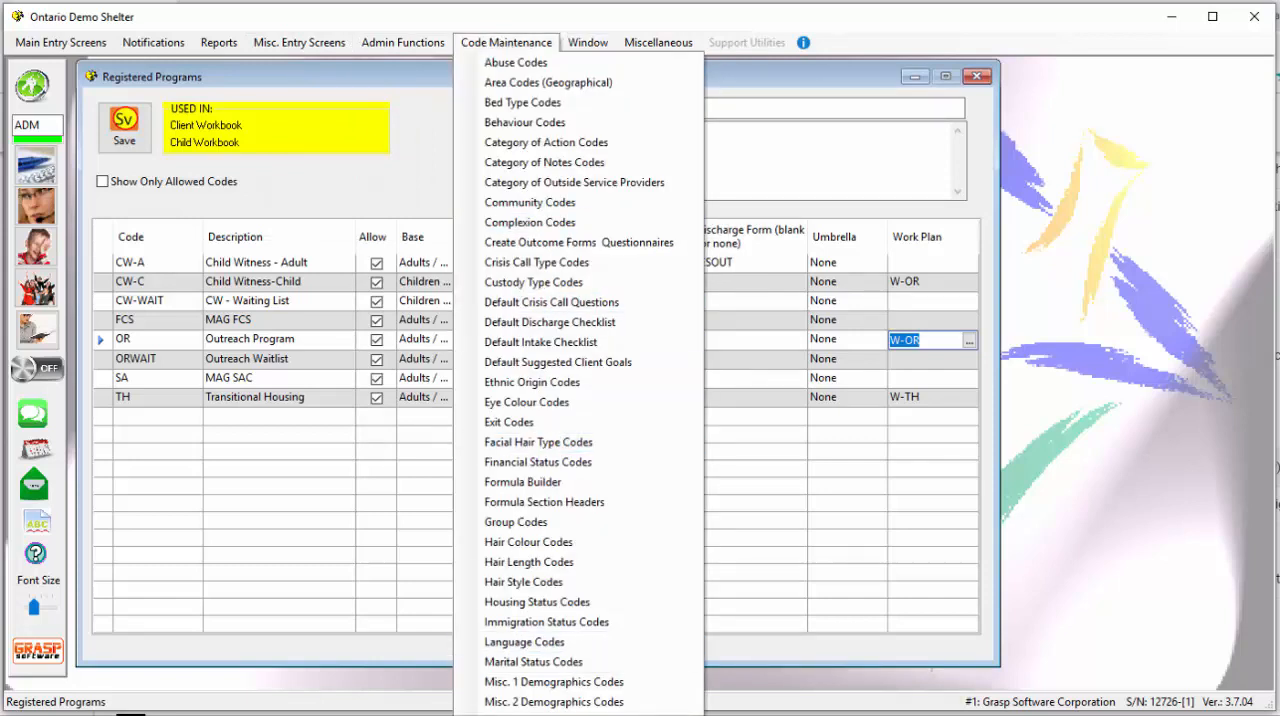
mouse_move(577, 713)
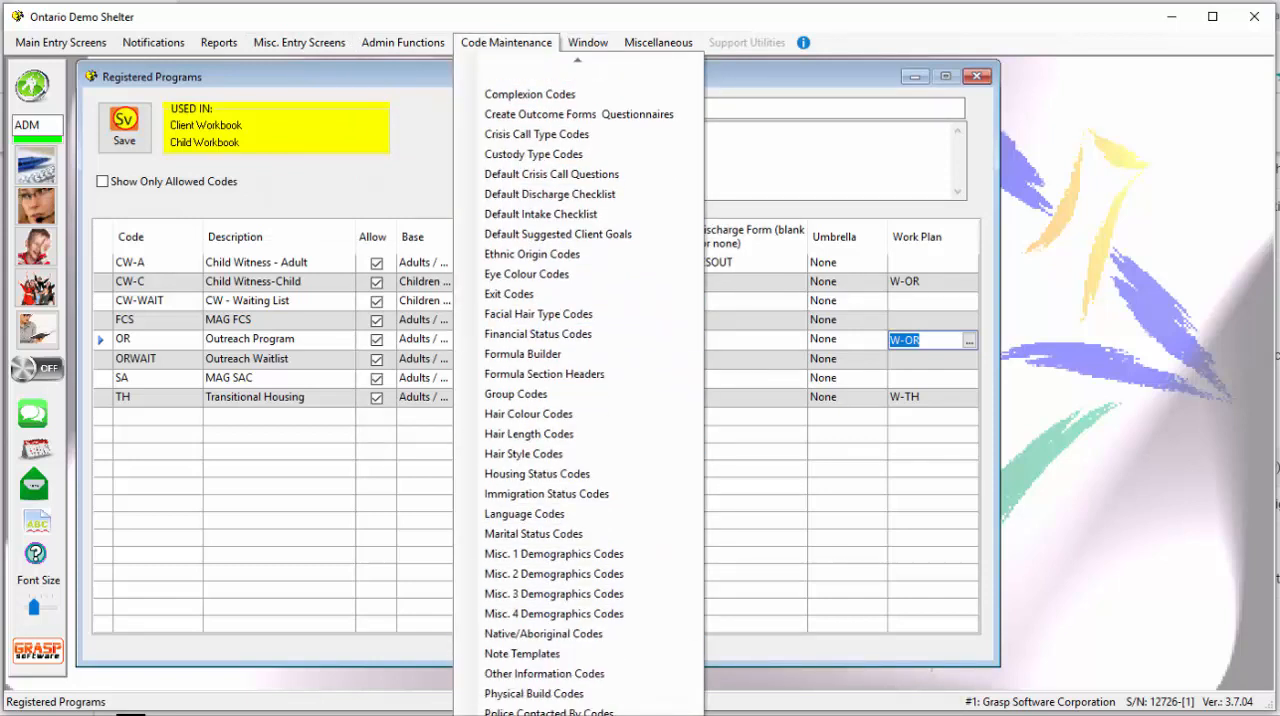
left_click(545, 713)
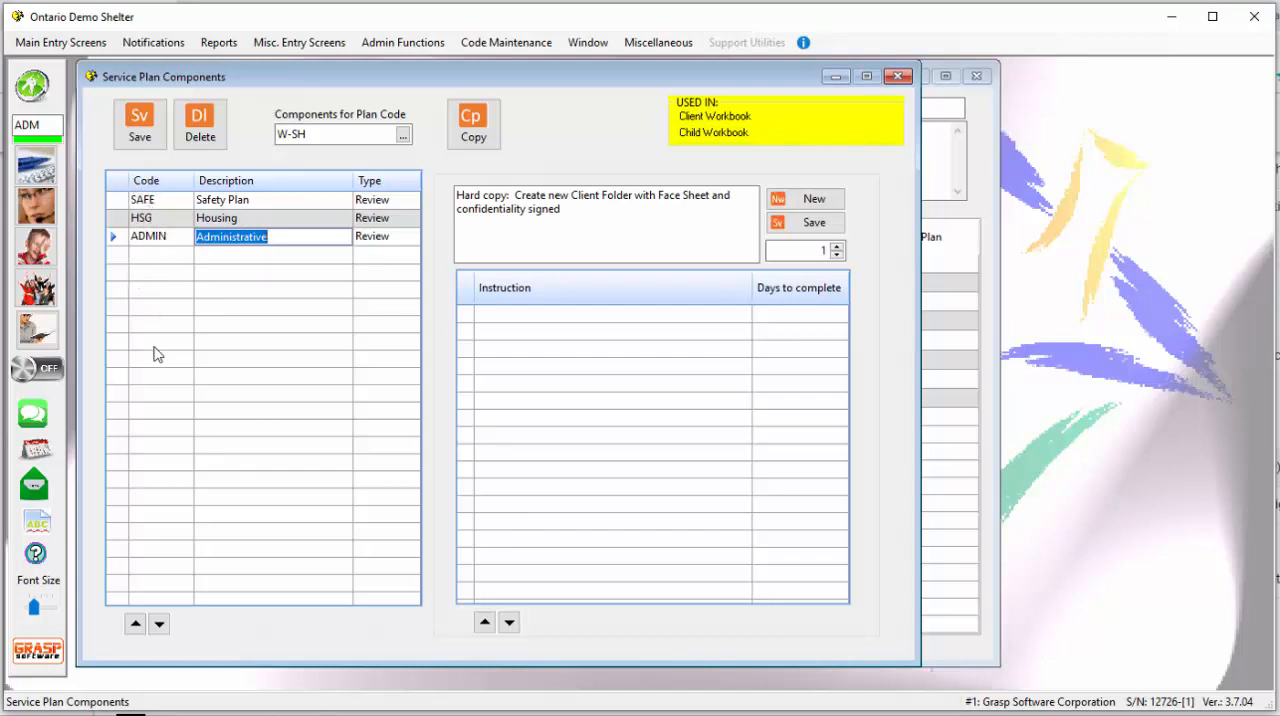
left_click(136, 625)
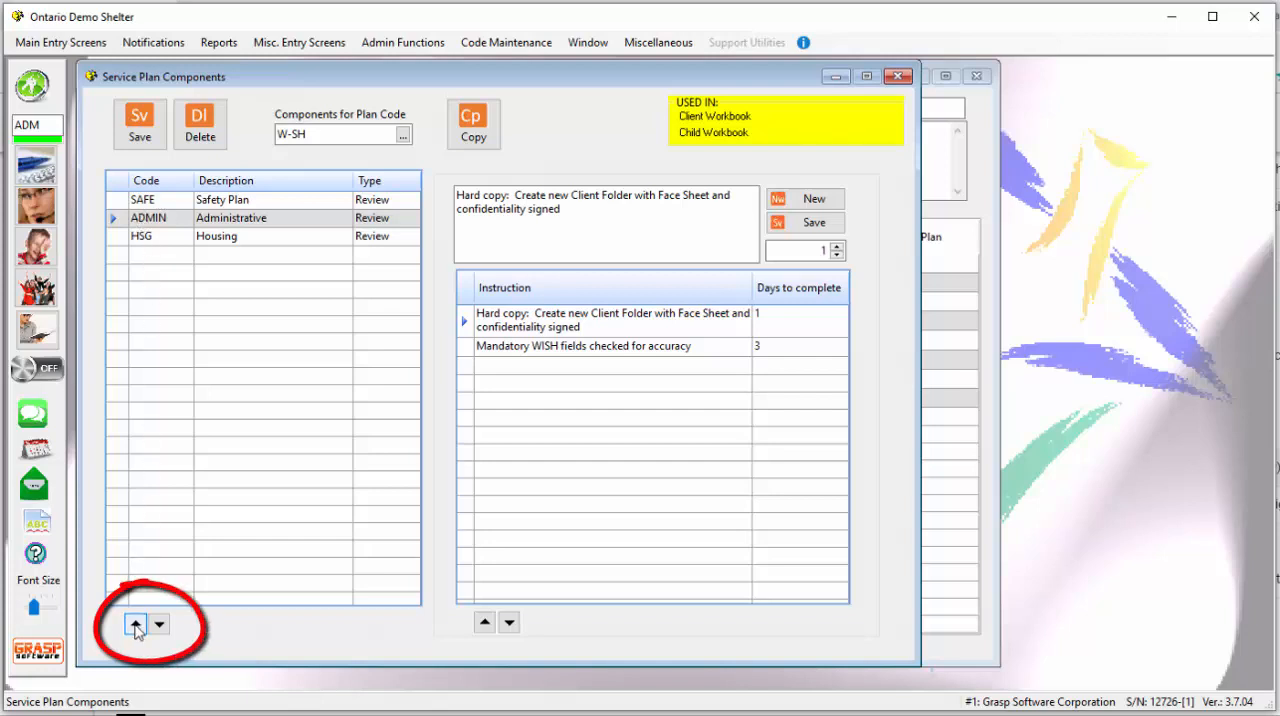
left_click(136, 625)
left_click(161, 625)
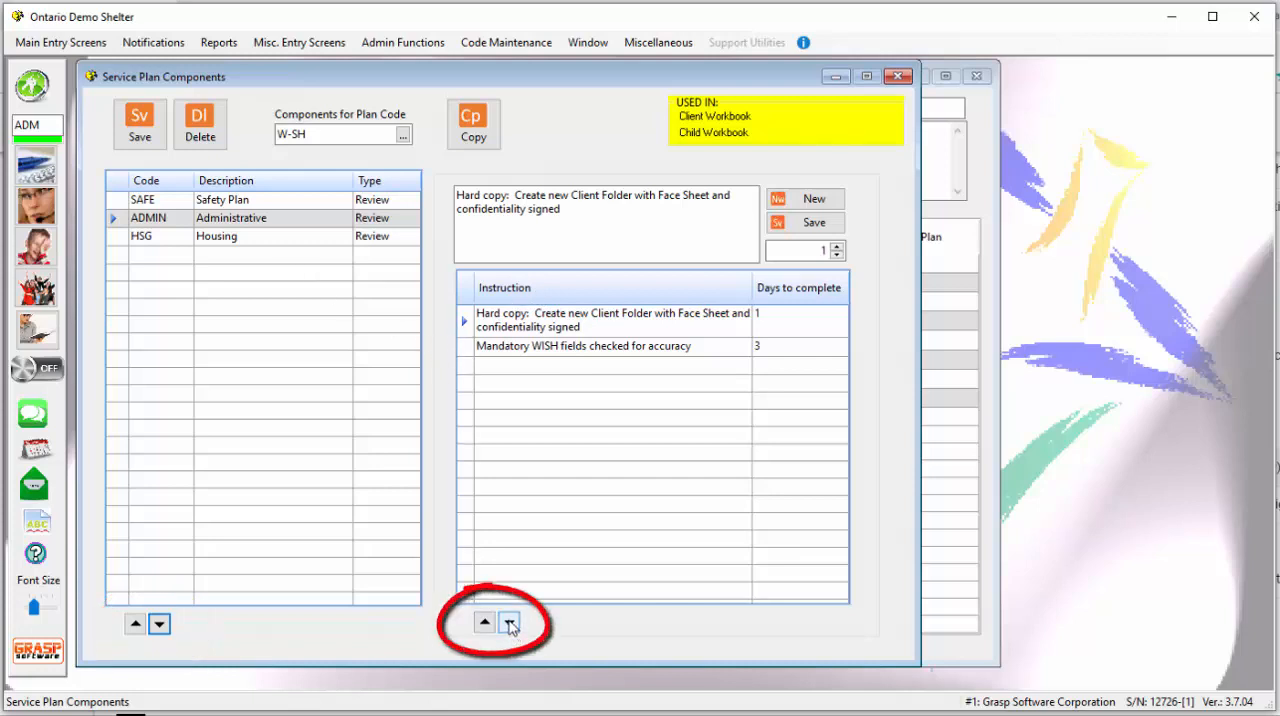
- Move the Administrative component's hard copy Client Folder instruction below the one about checking mandatory WISH fields
left_click(509, 624)
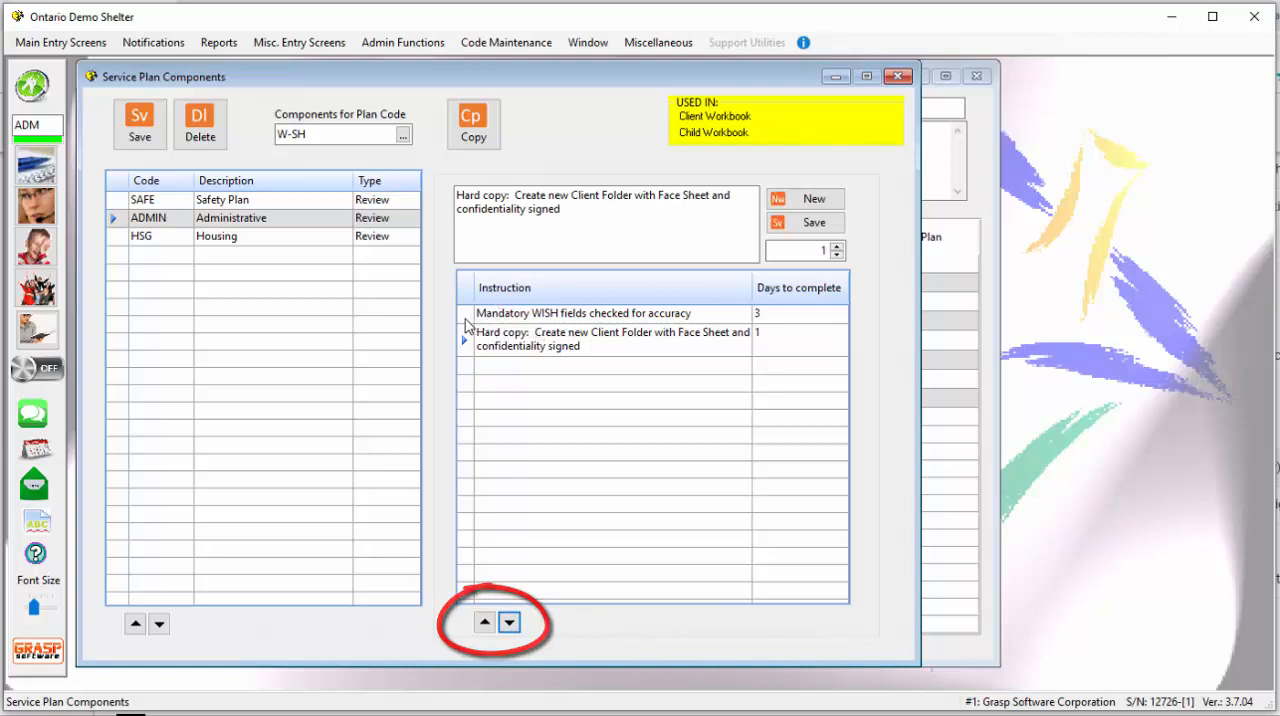
left_click(484, 622)
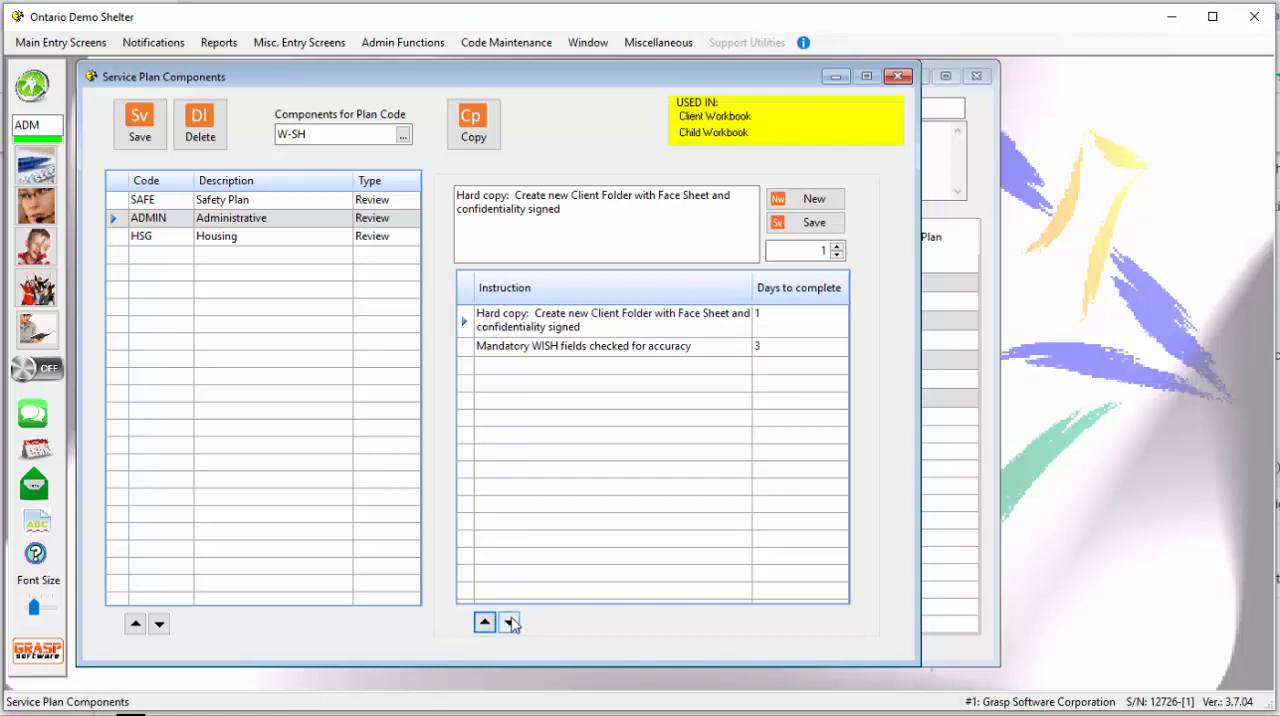
left_click(509, 622)
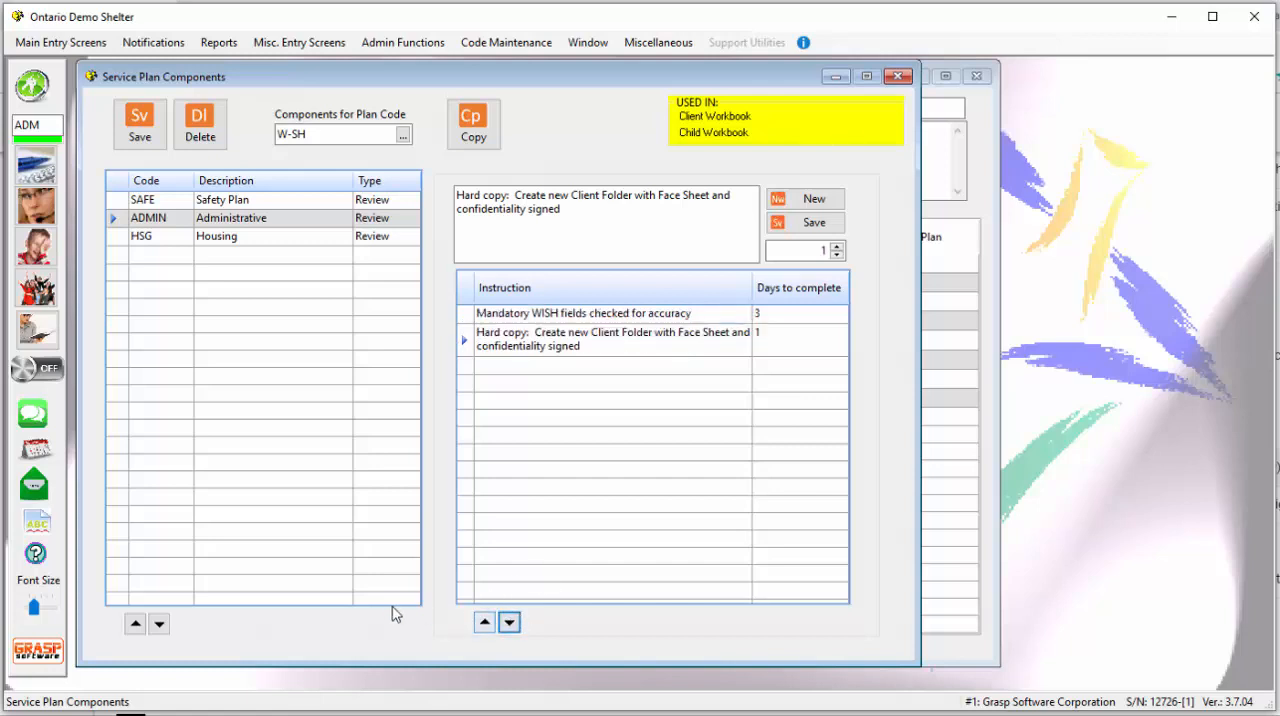